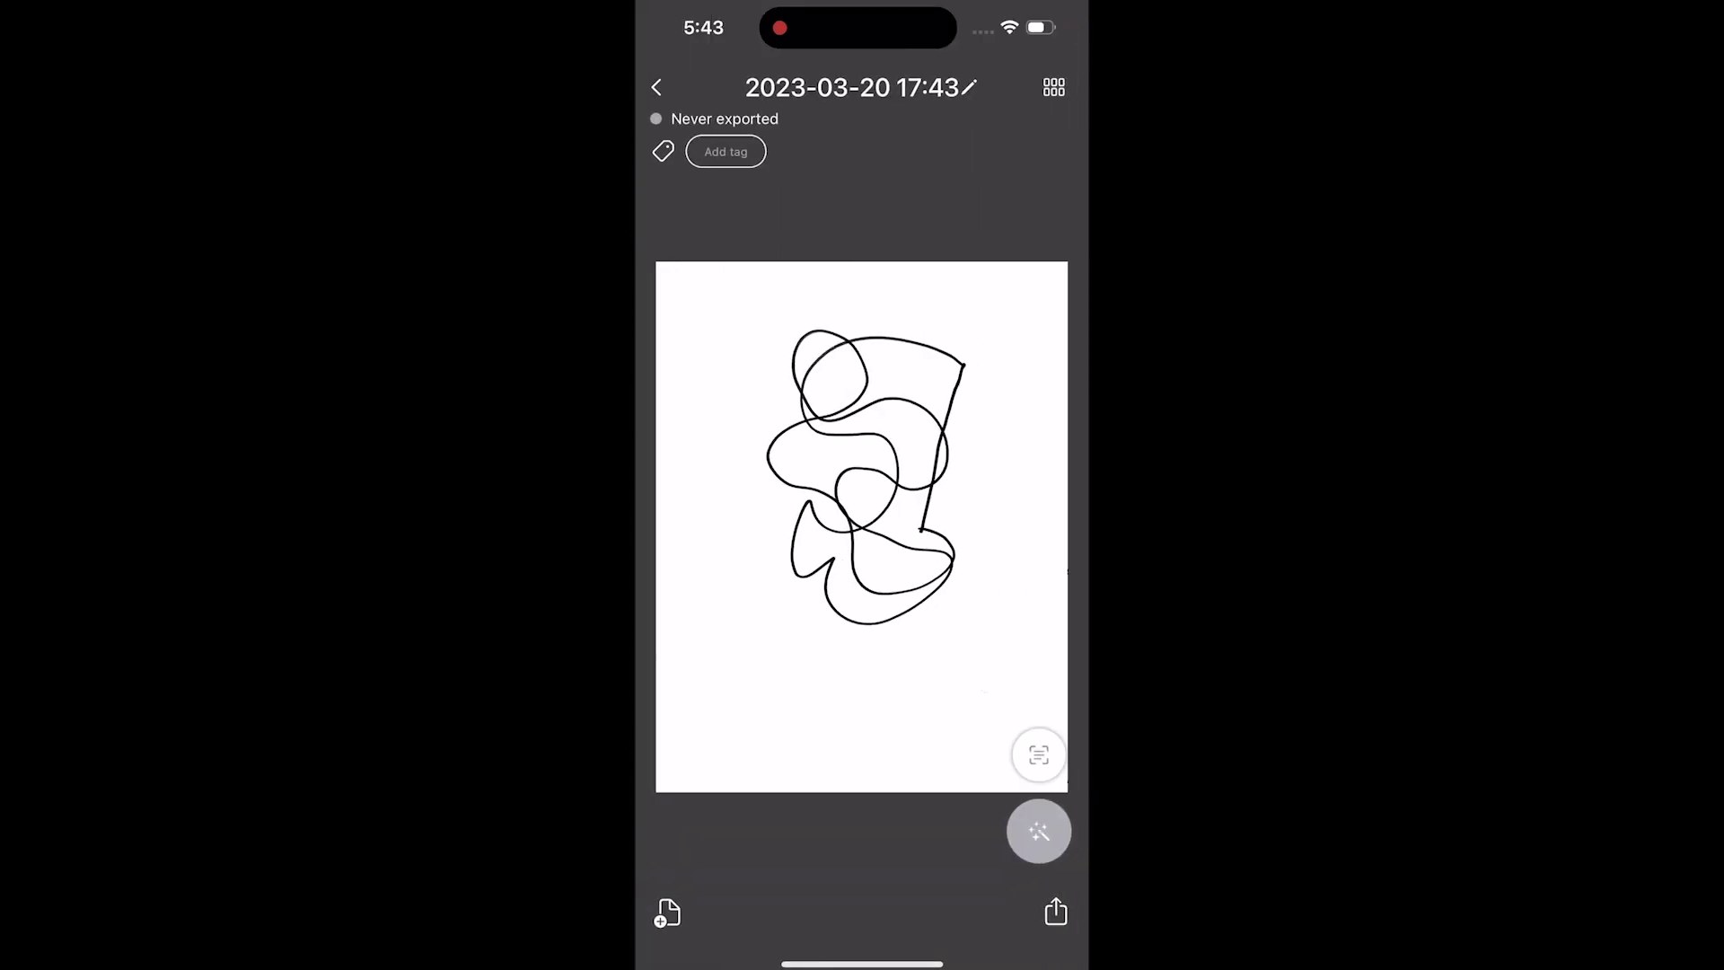
# Step: Export the scanned line drawing as a JPEG to Photos and AirDrop it from there to the MacBook Pro
pyautogui.click(1056, 912)
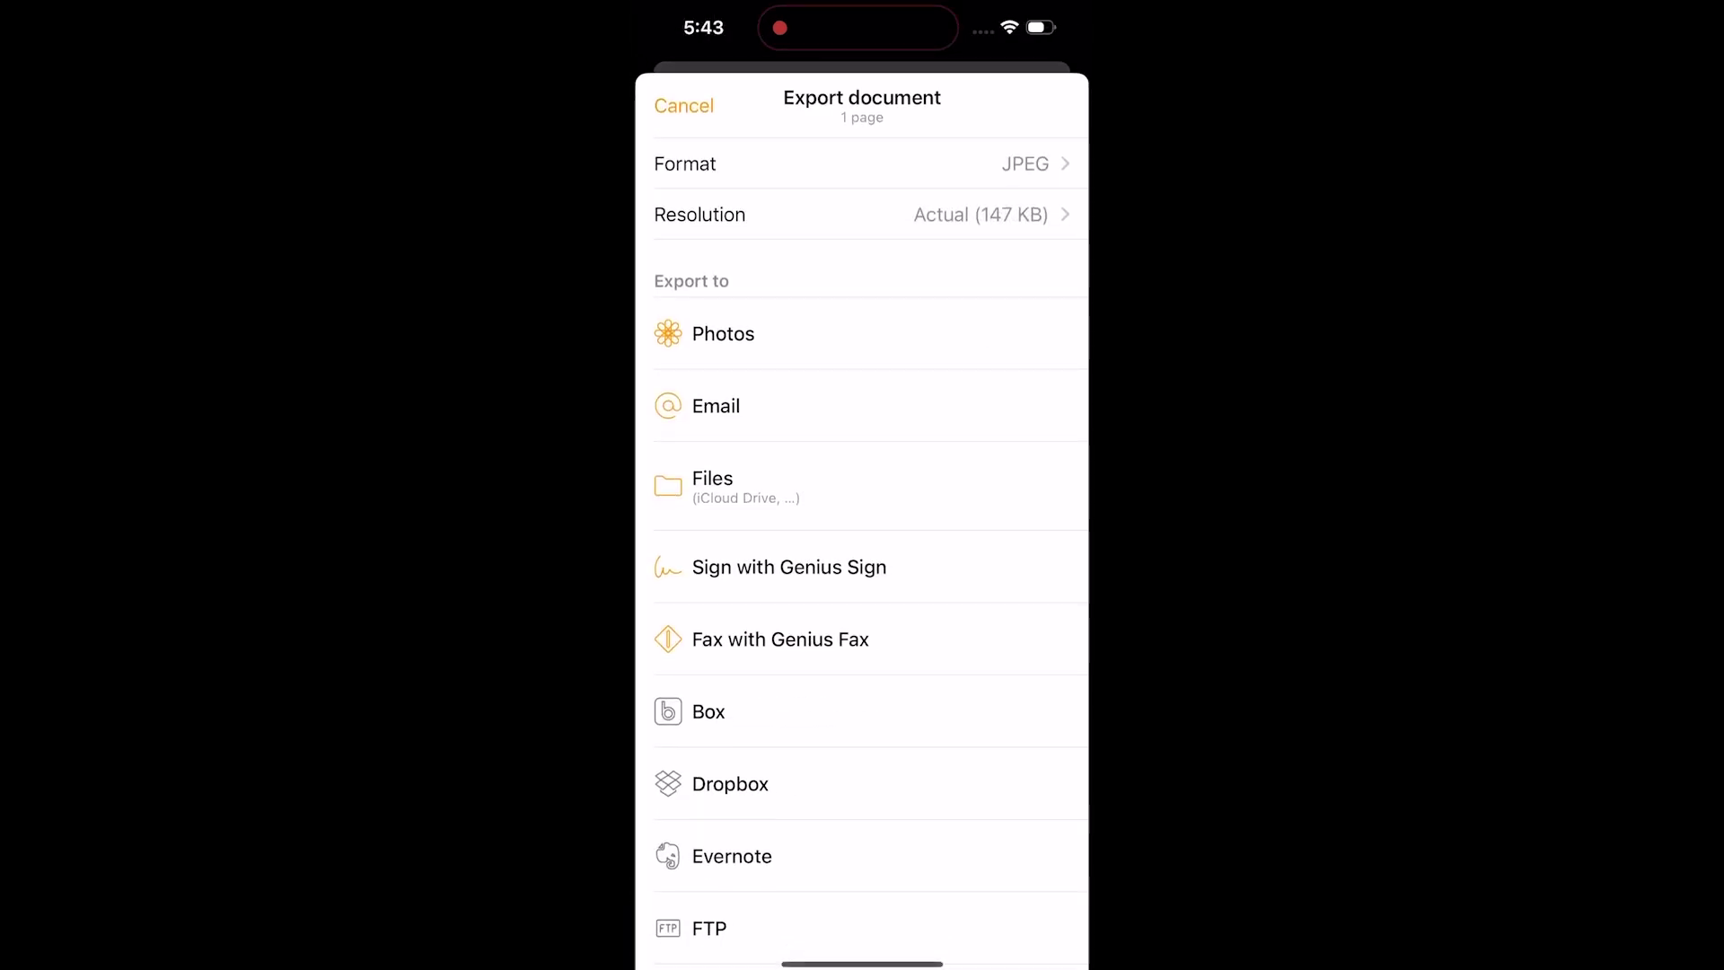
pyautogui.click(723, 333)
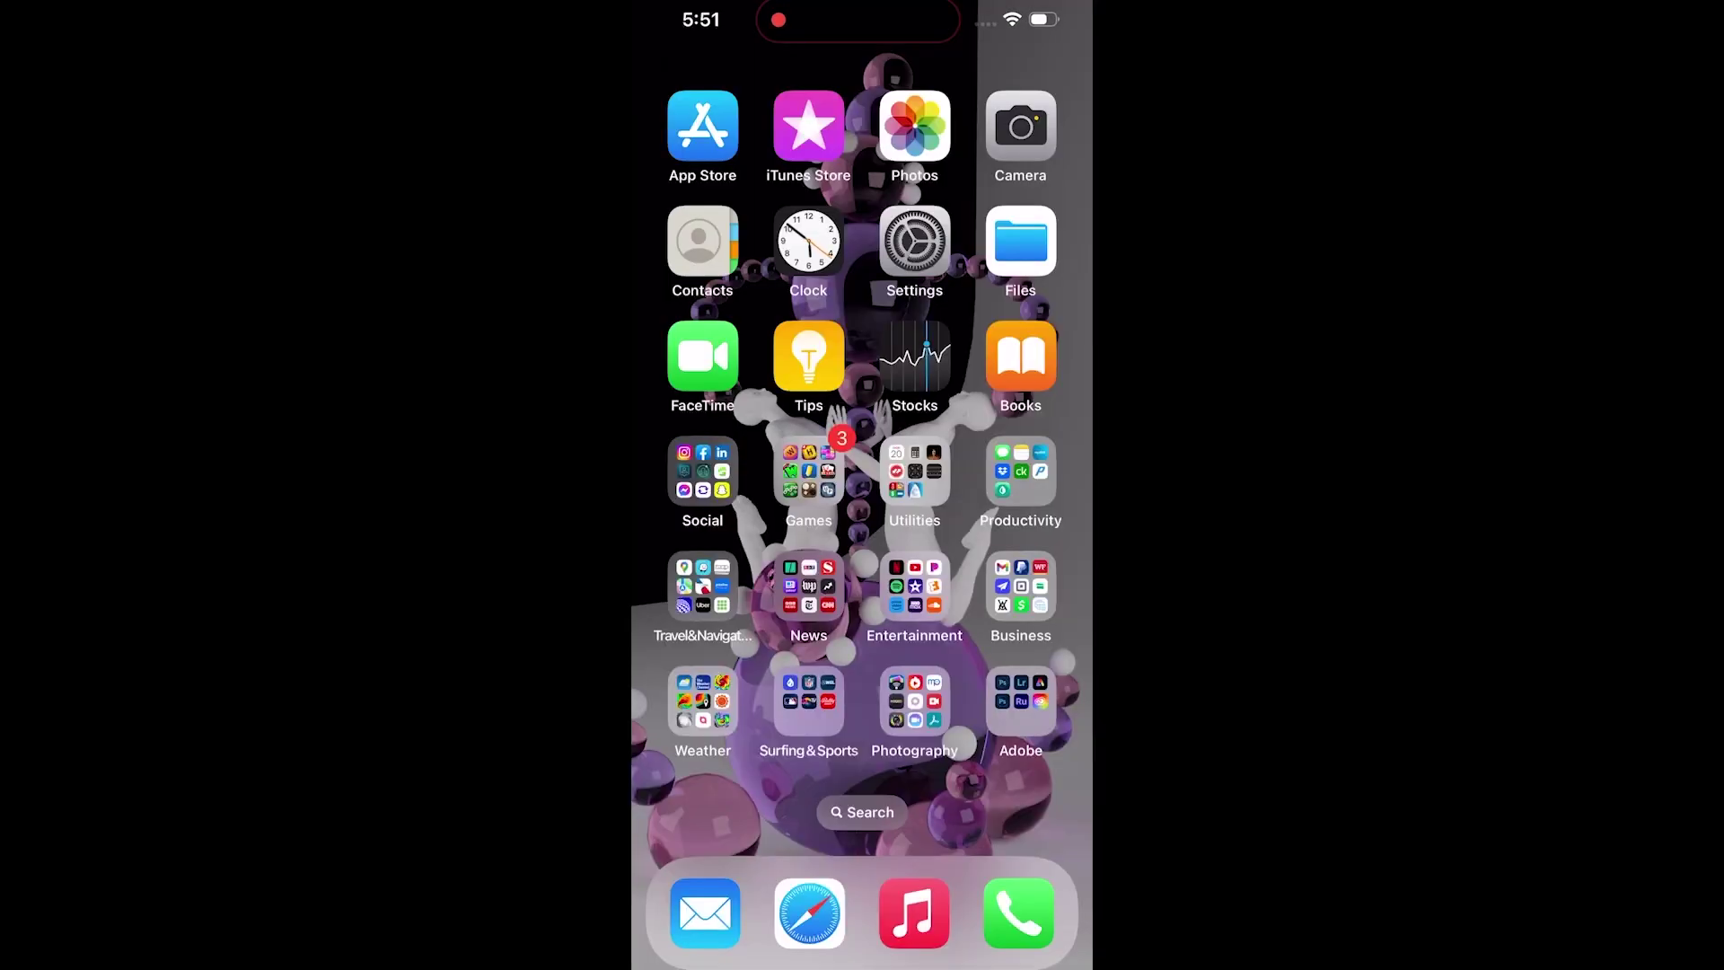
pyautogui.click(914, 125)
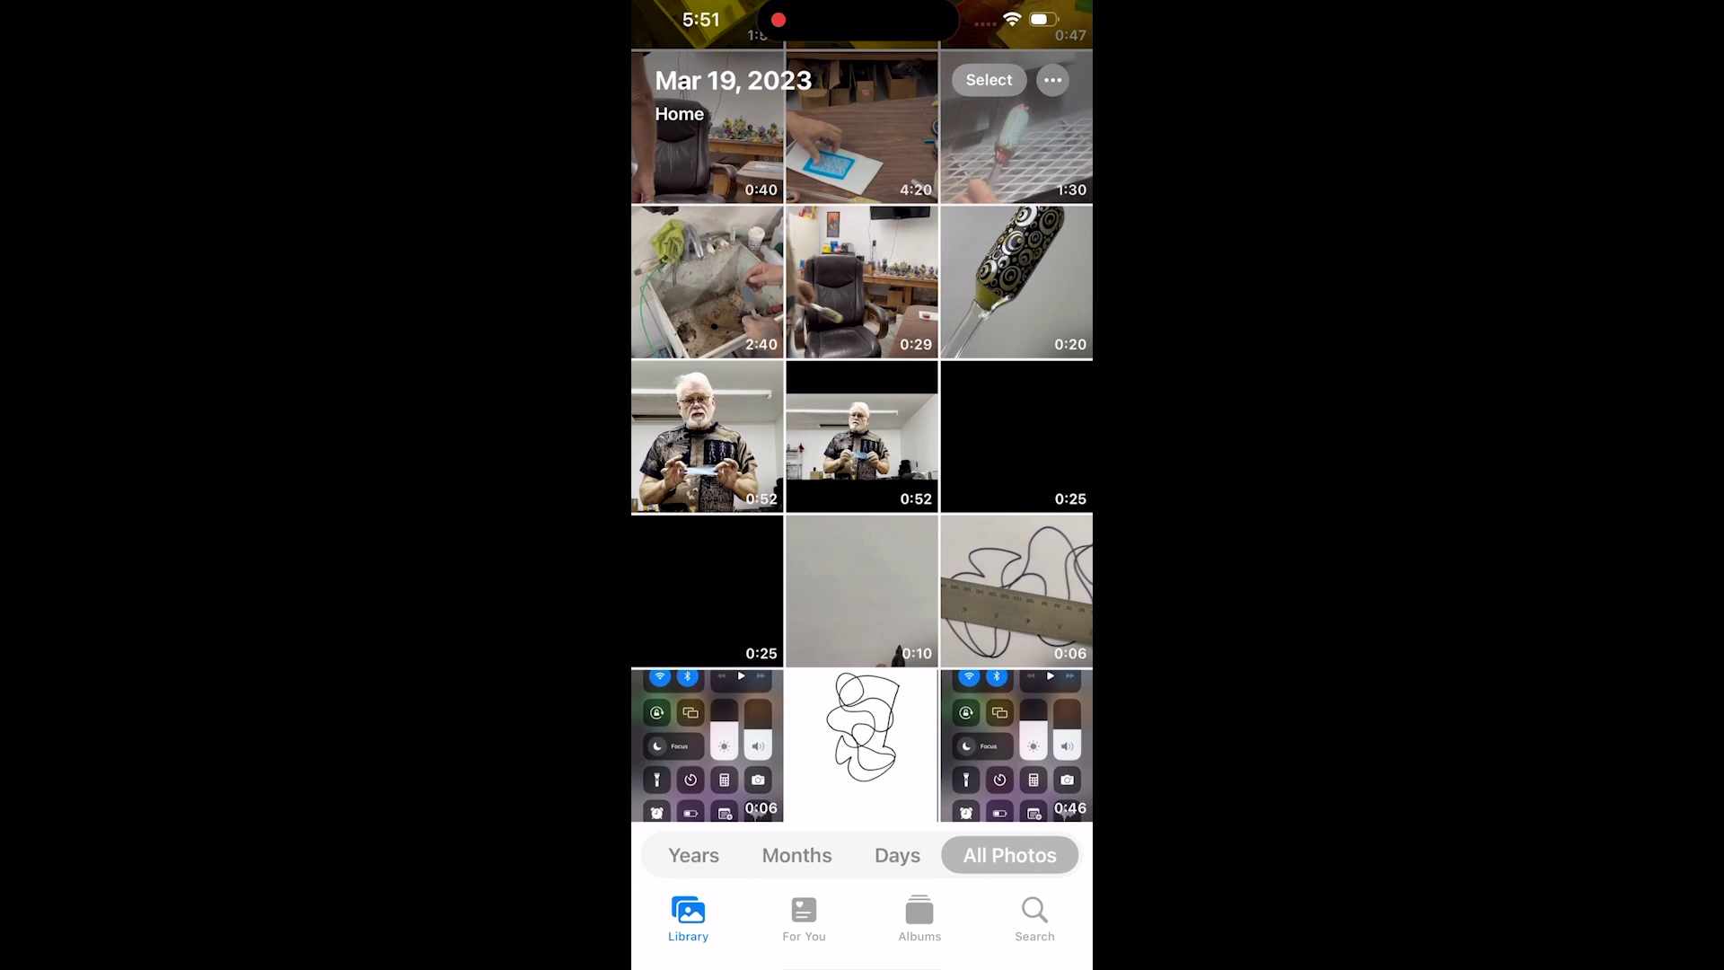
pyautogui.click(861, 745)
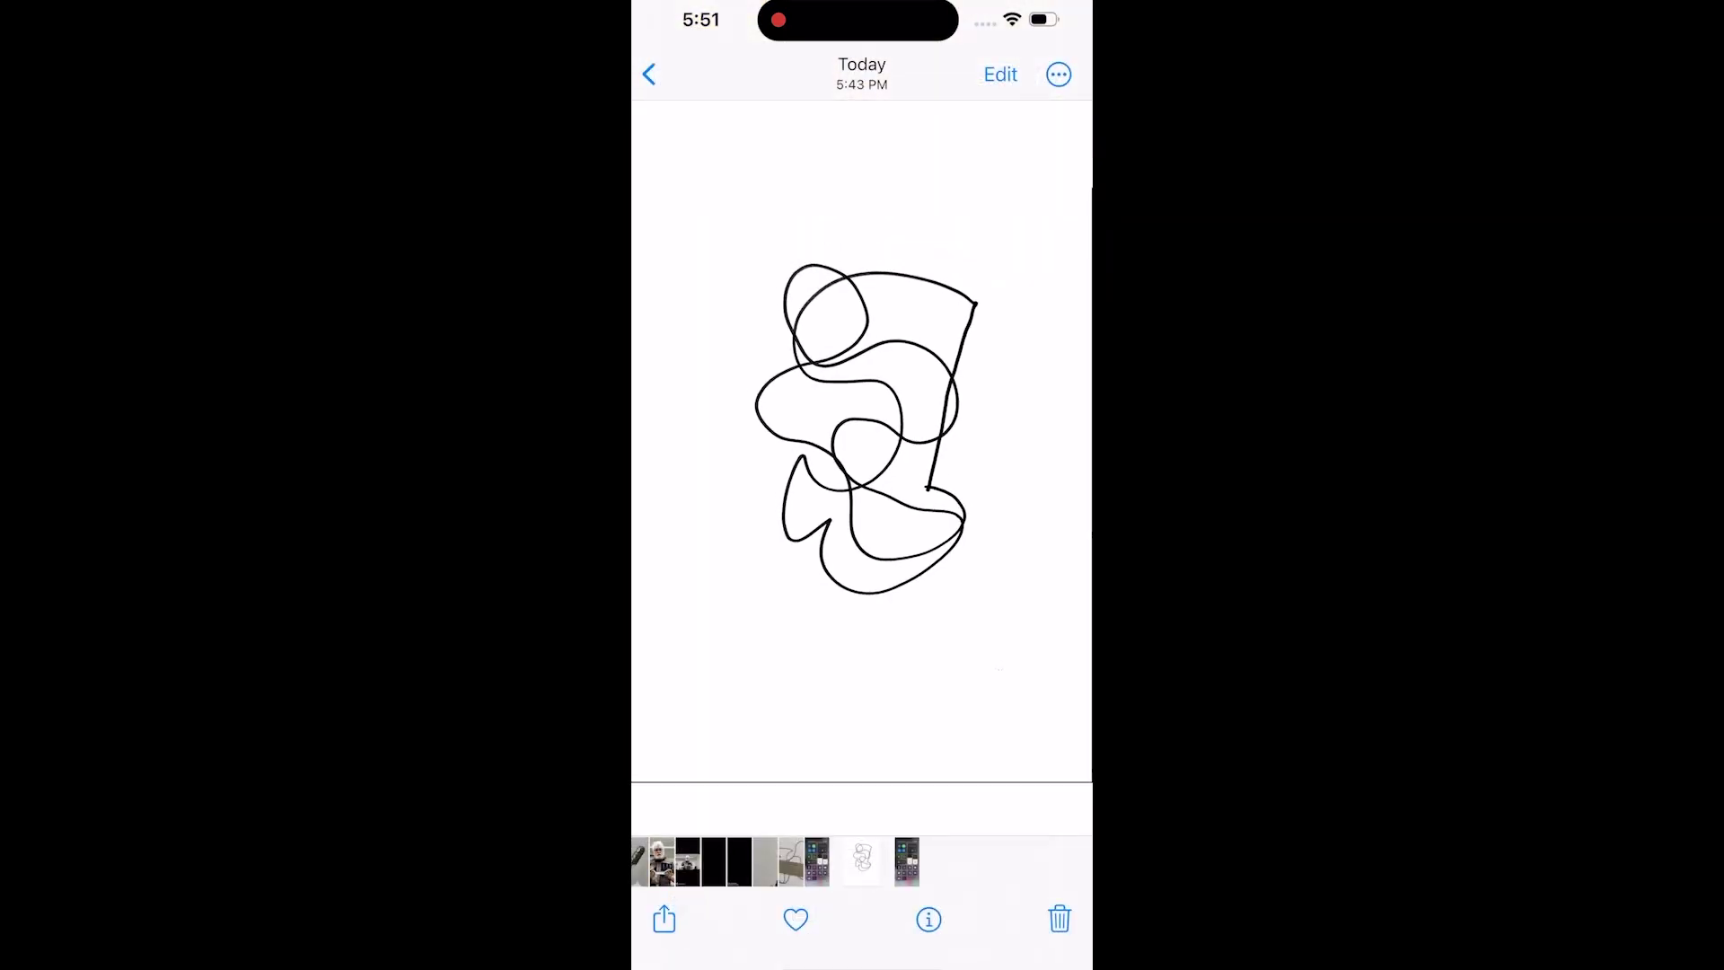
pyautogui.click(664, 919)
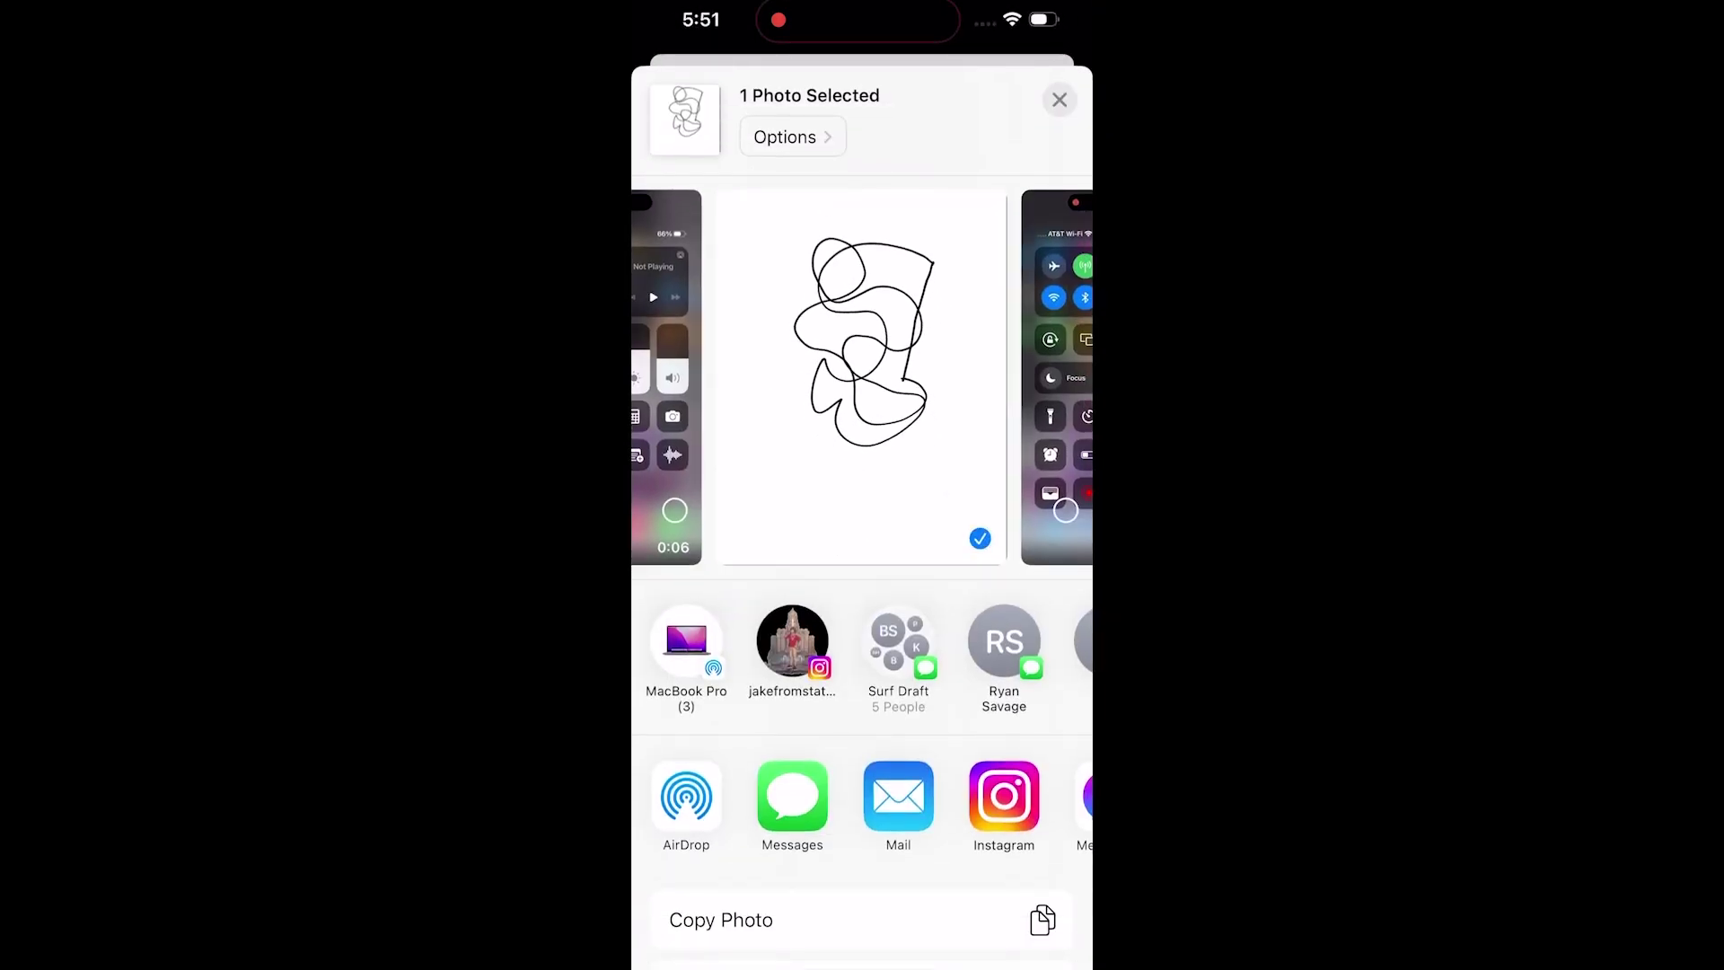
pyautogui.click(686, 639)
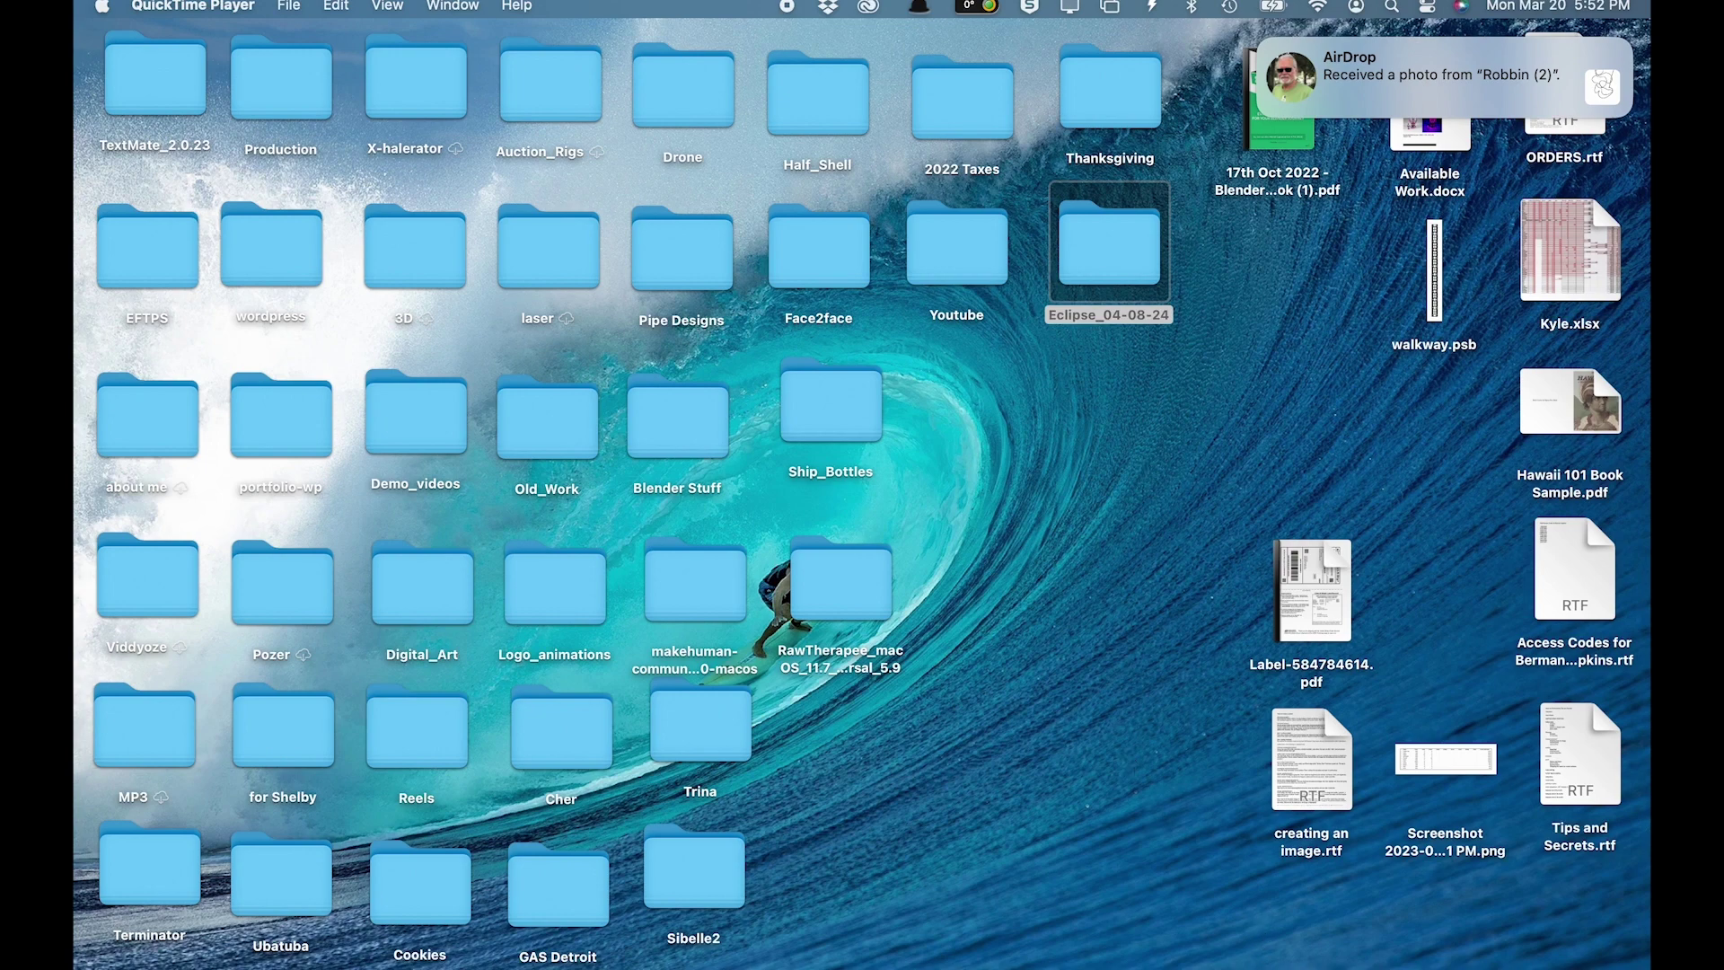
pyautogui.click(1297, 923)
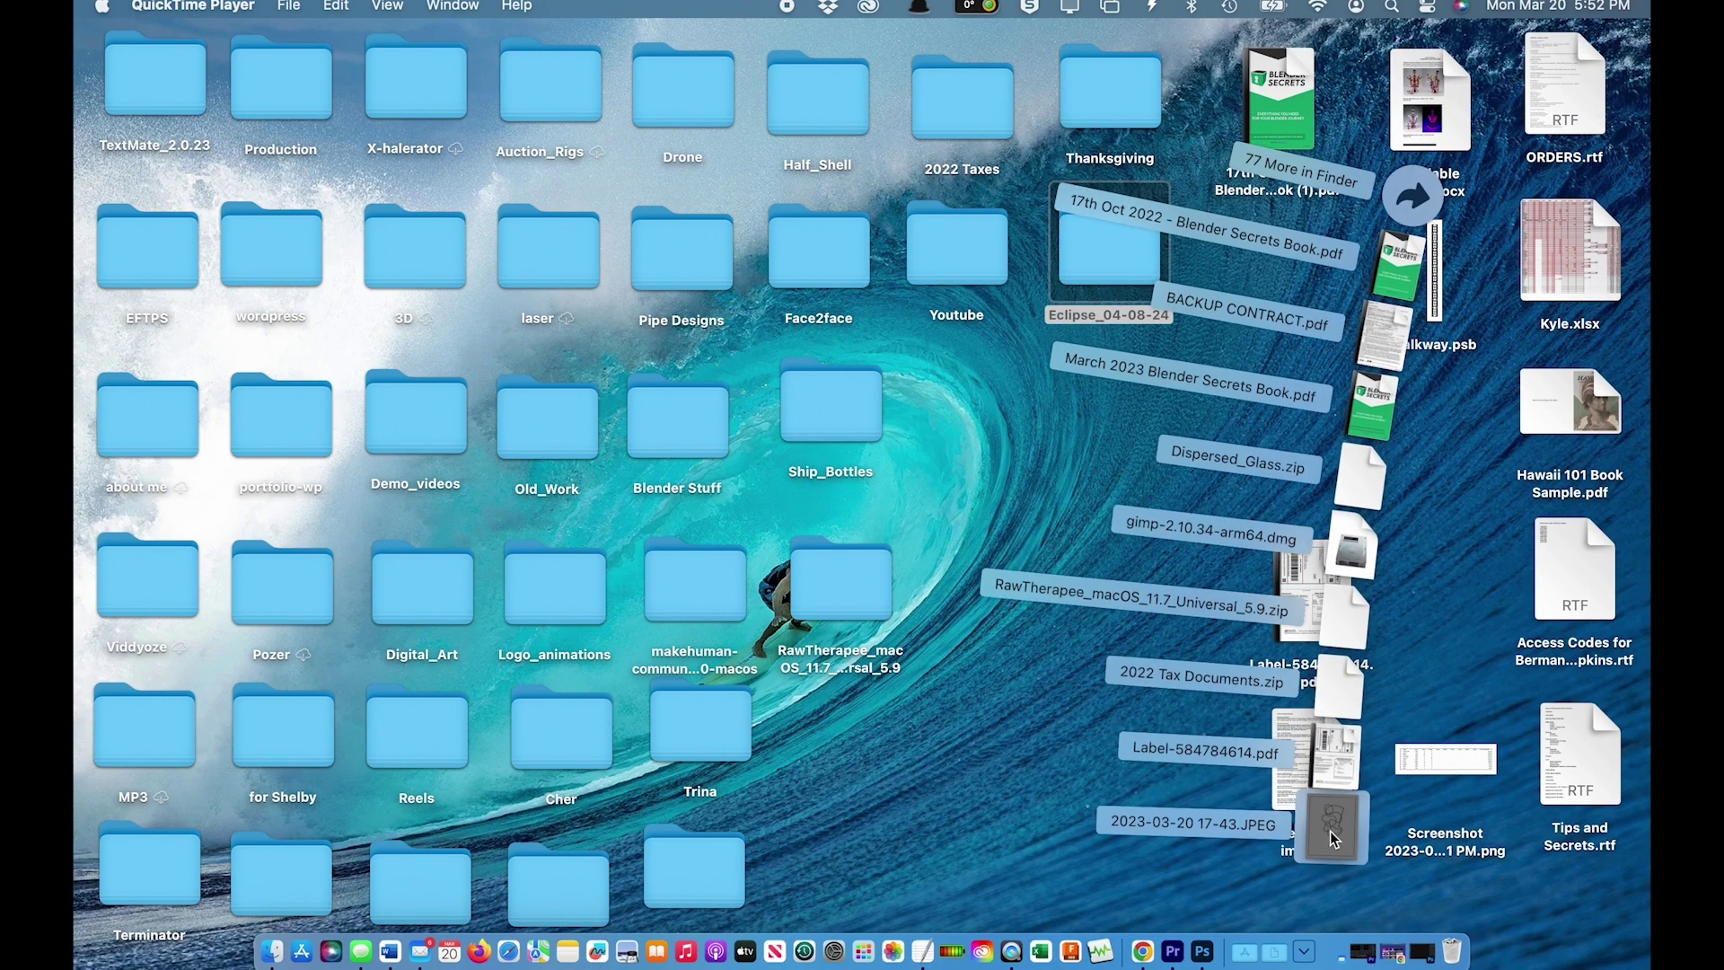
pyautogui.moveTo(1329, 831); pyautogui.dragTo(1102, 563)
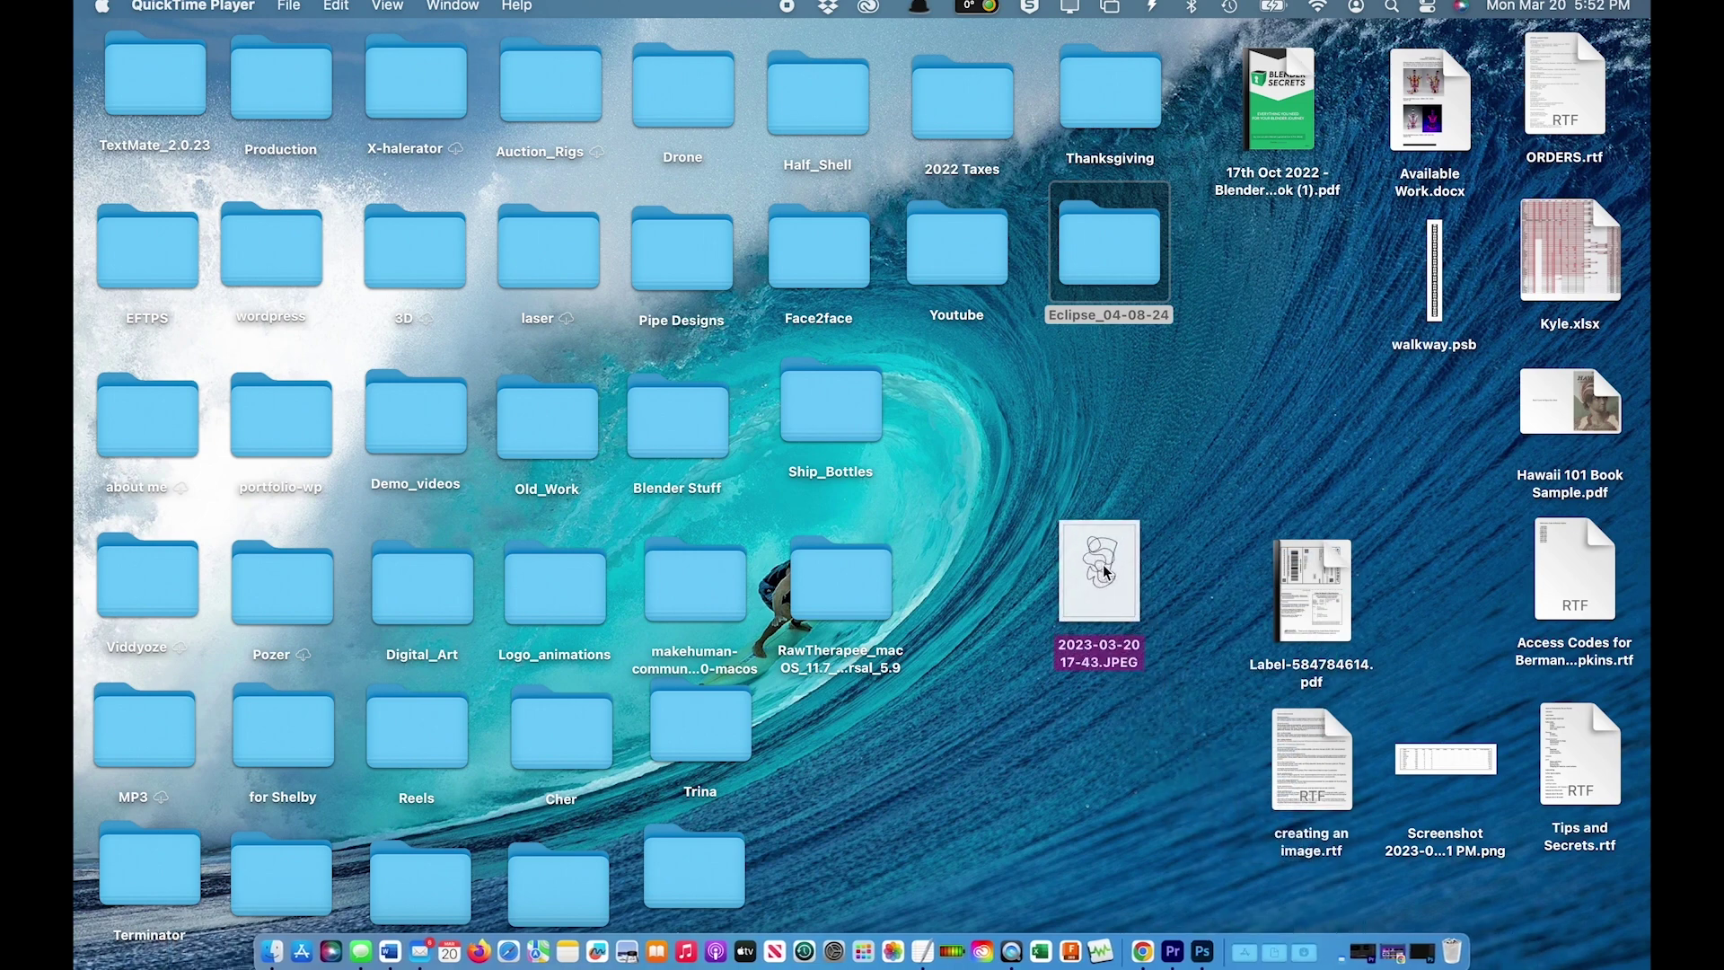
pyautogui.doubleClick(1103, 571)
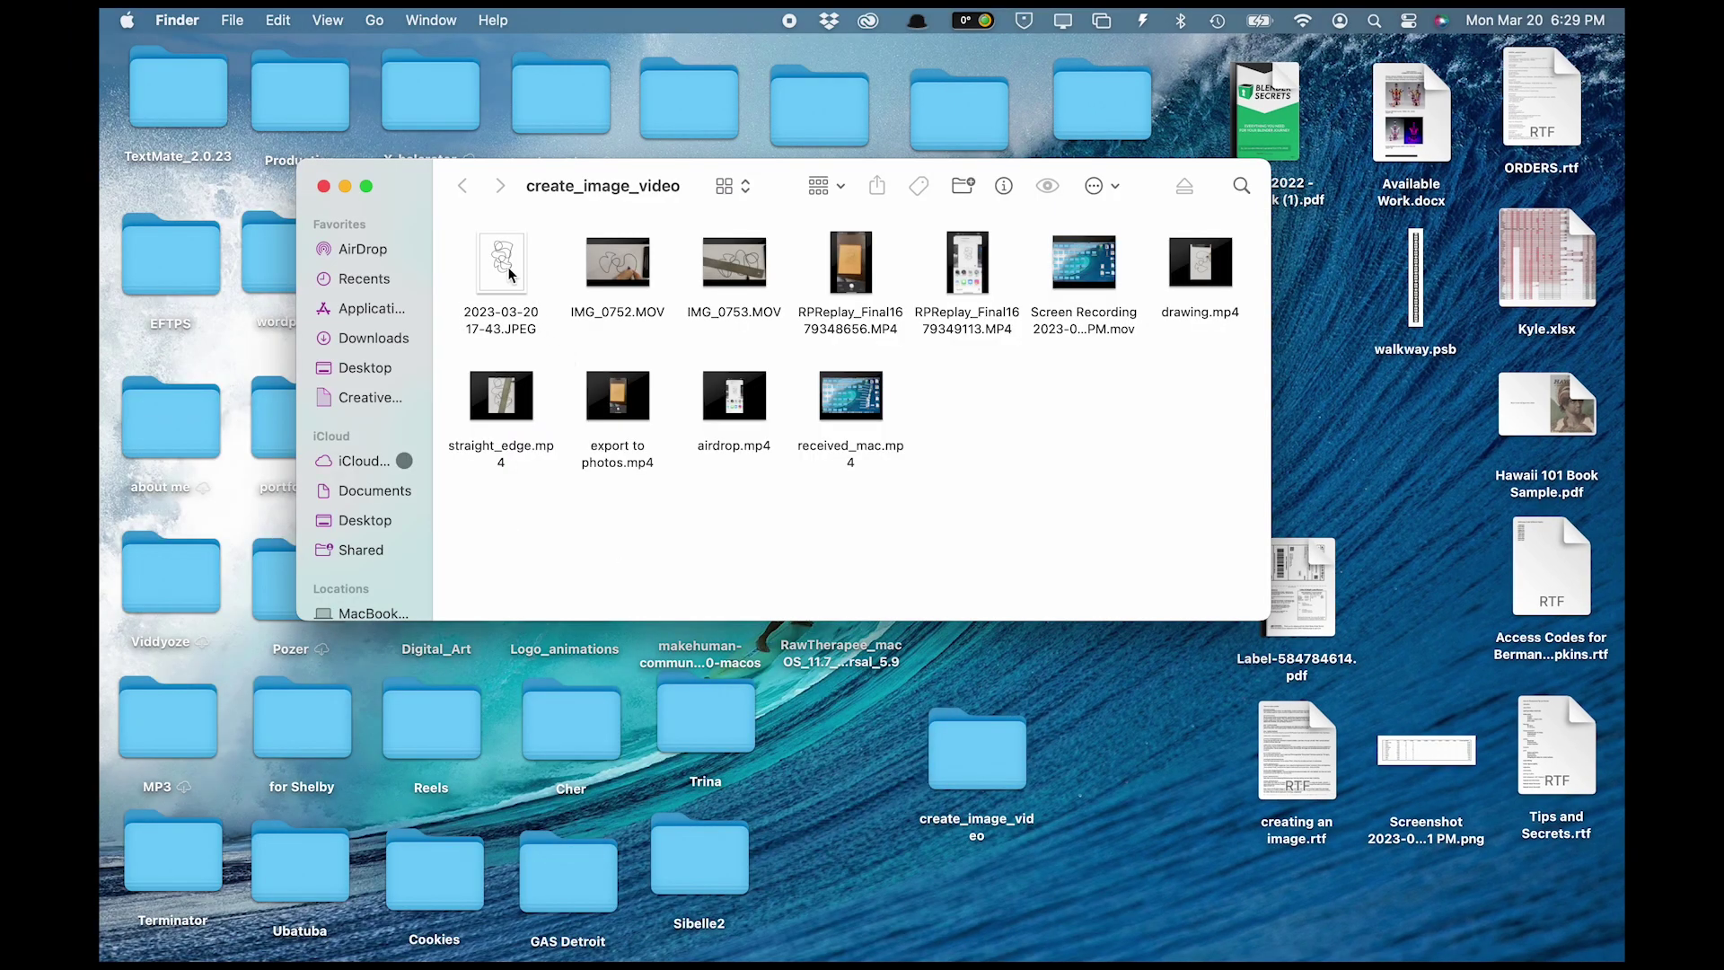
pyautogui.rightClick(511, 275)
pyautogui.moveTo(554, 309)
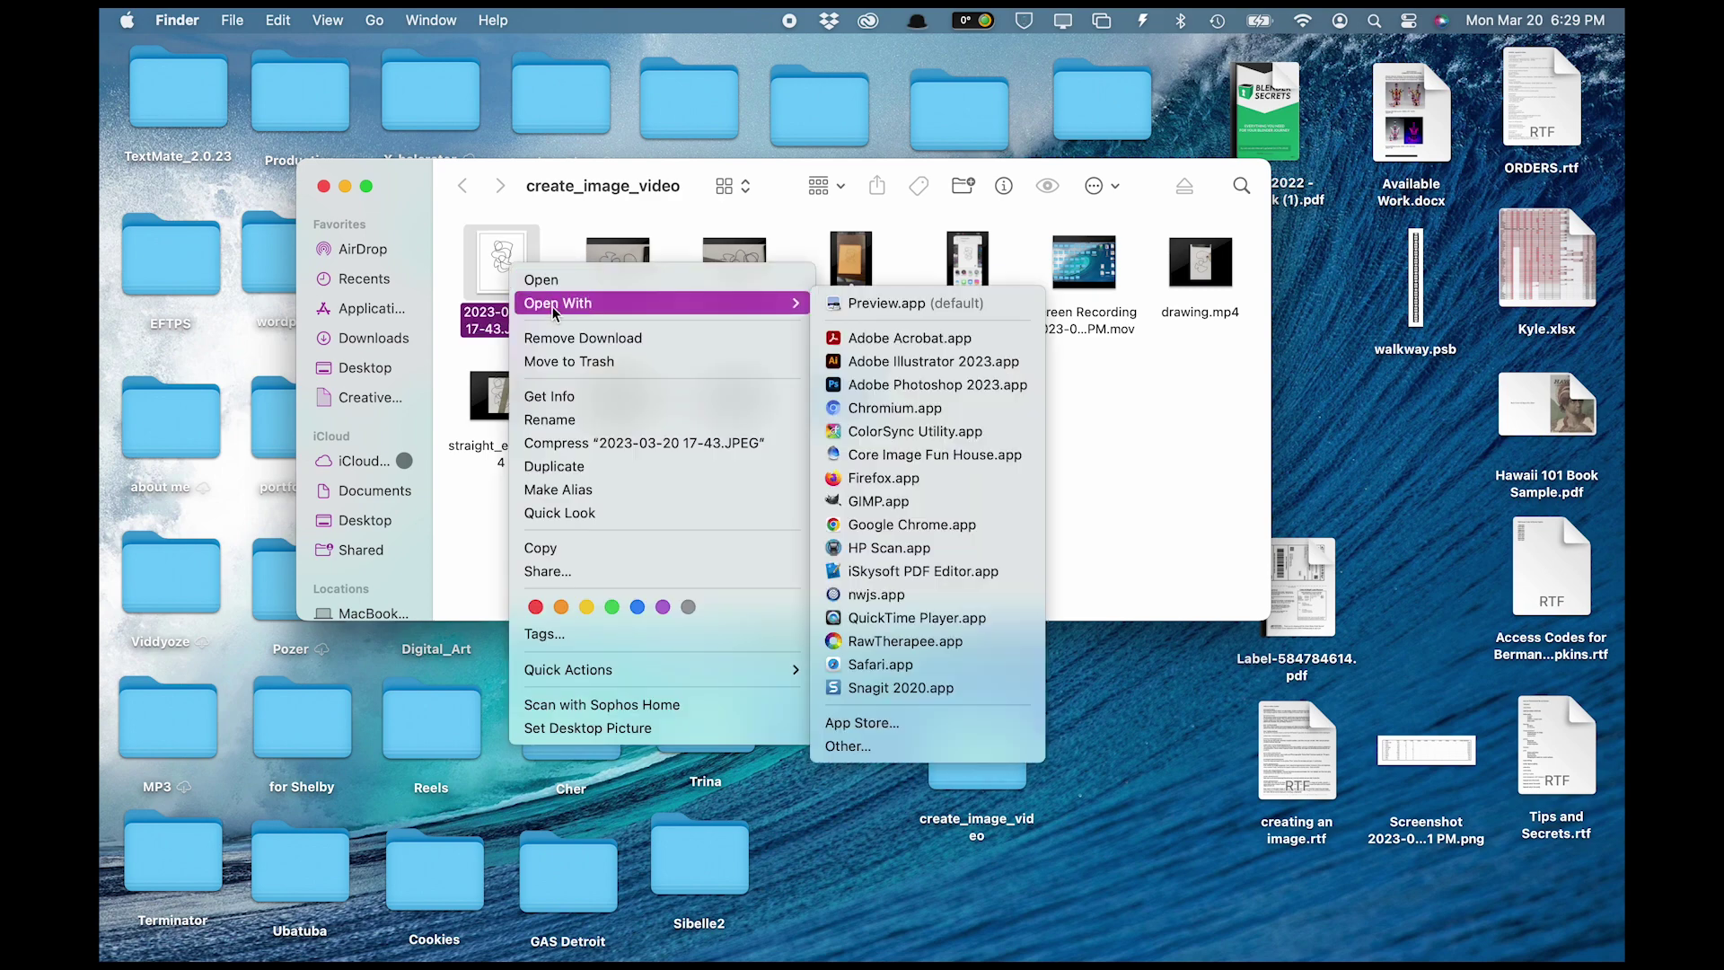
pyautogui.click(875, 386)
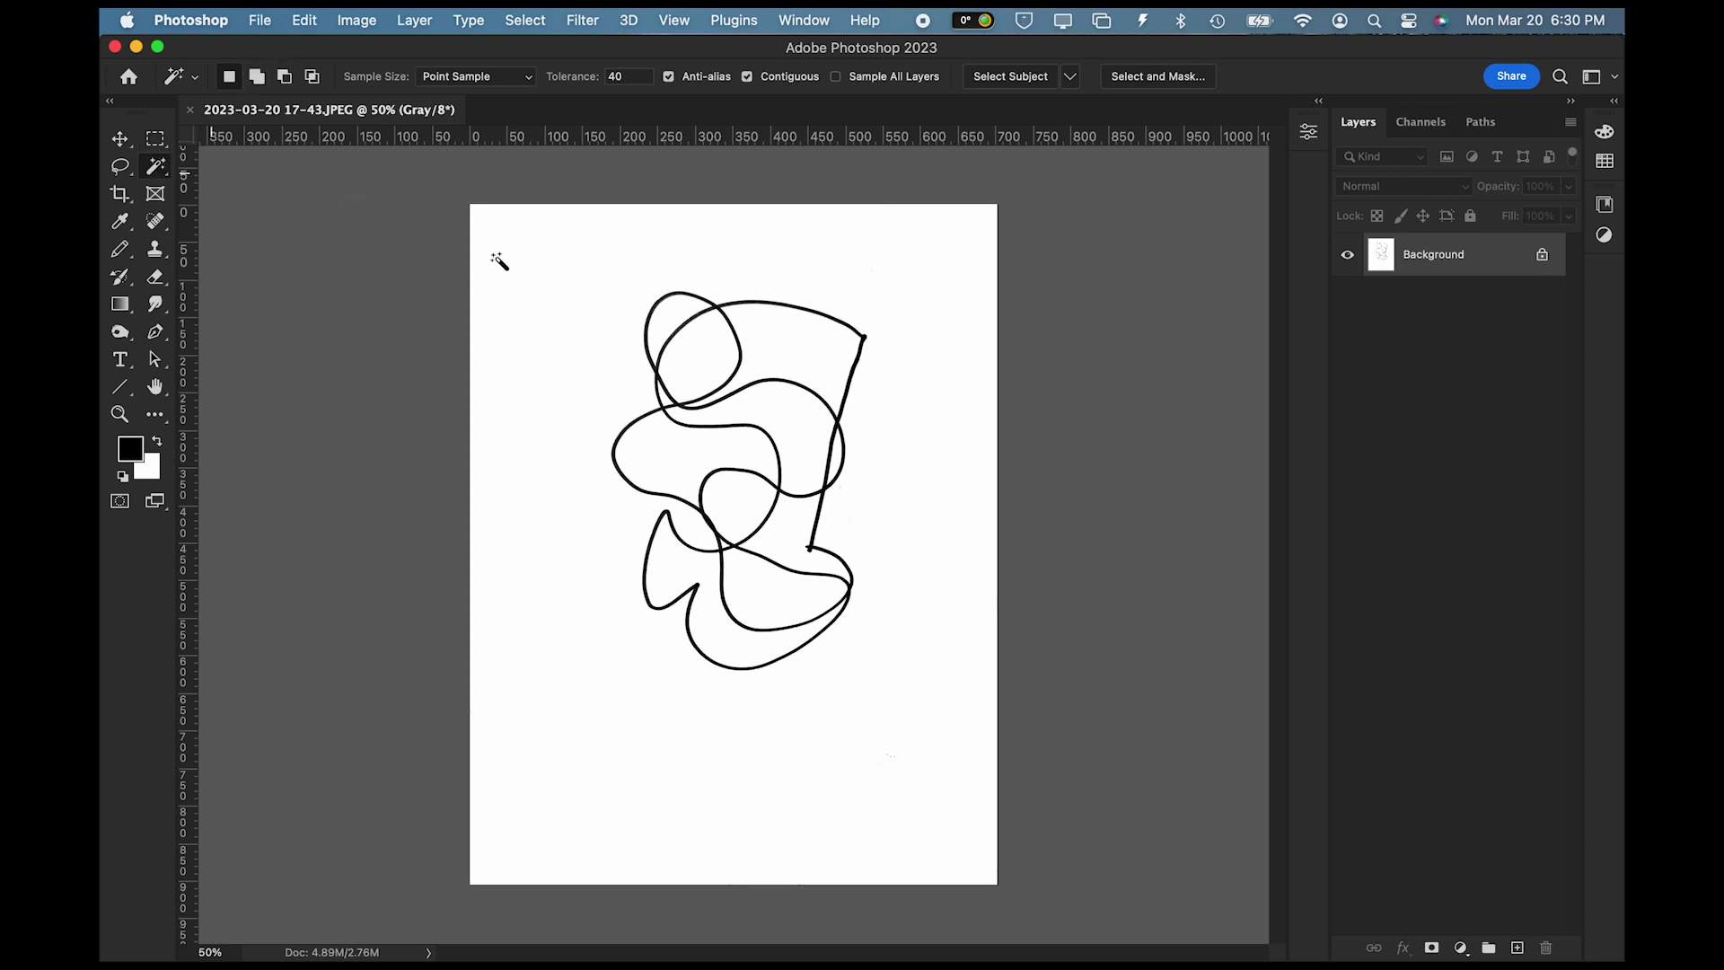
# Step: Fill the drawing's large upper-right region and the rounded lobe on its left with black at 100% opacity
pyautogui.click(779, 346)
pyautogui.click(305, 20)
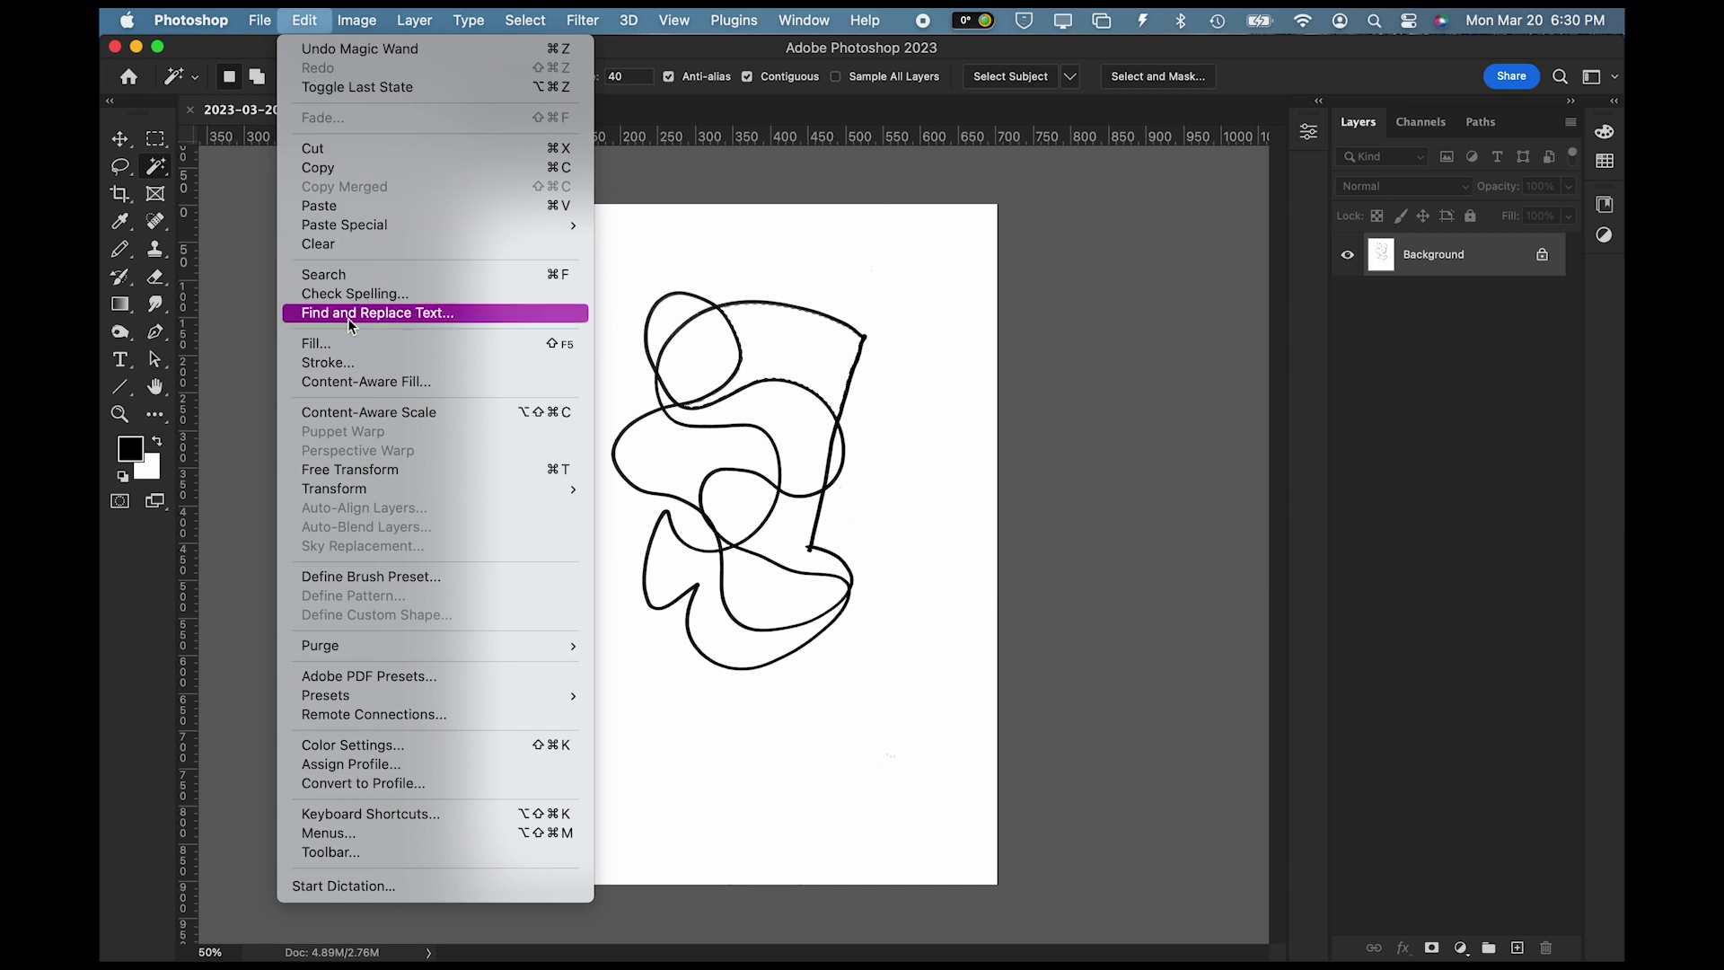
pyautogui.click(354, 343)
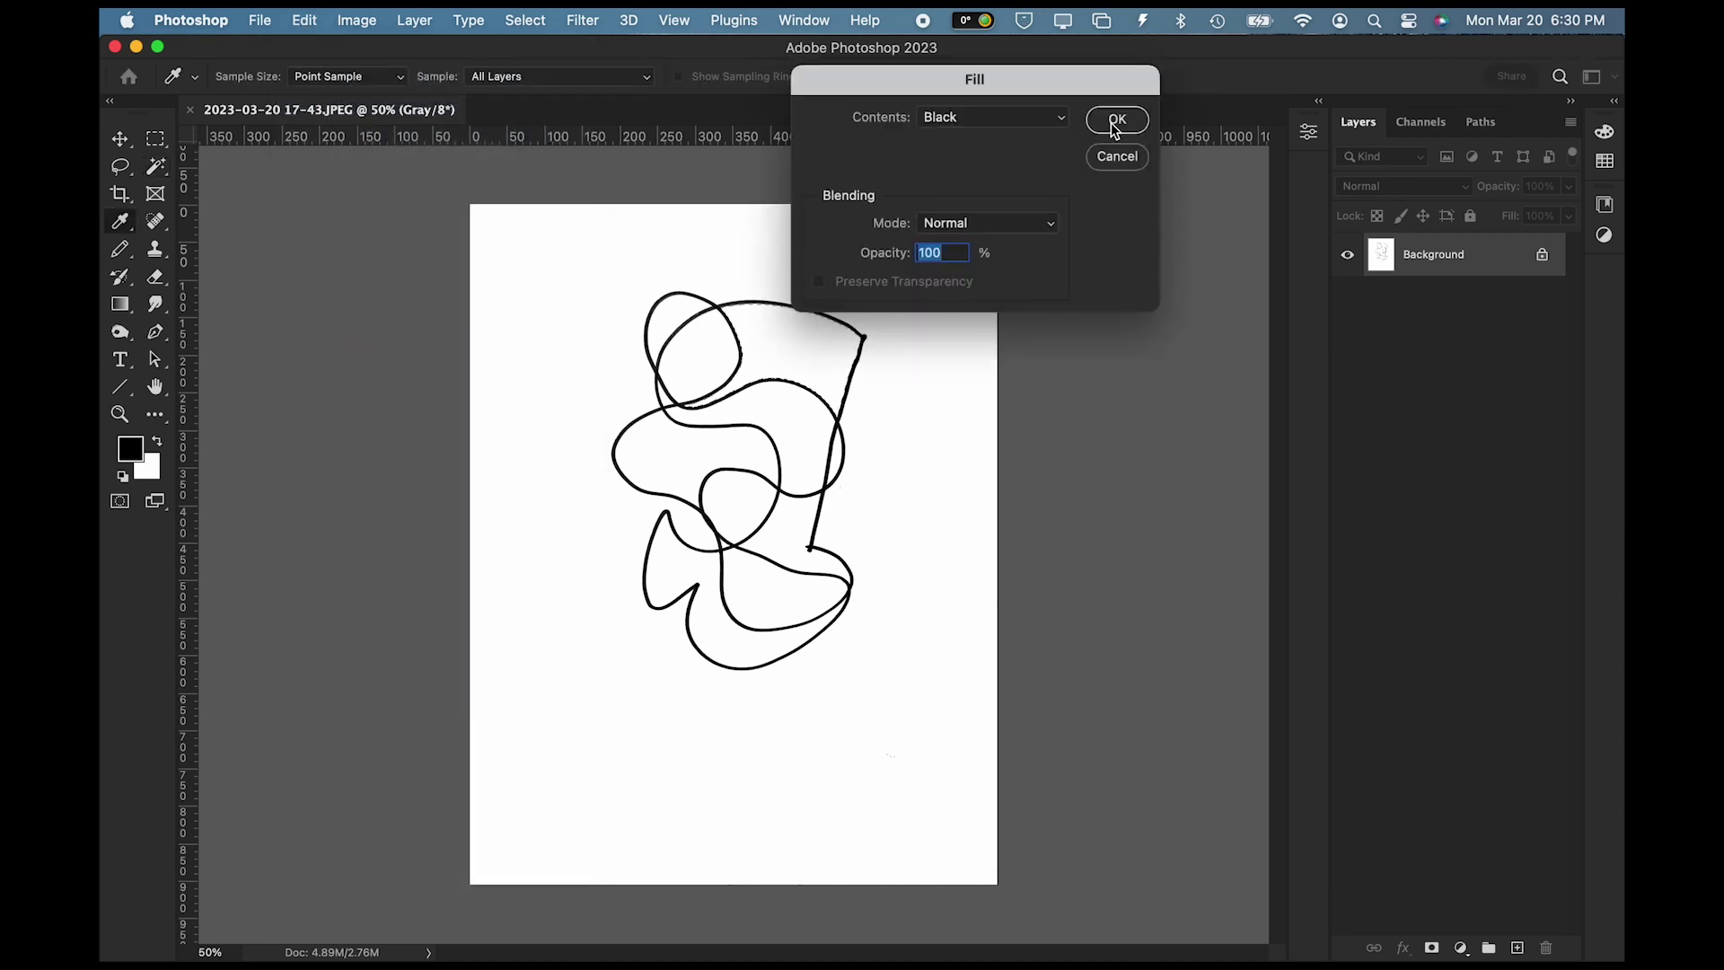
pyautogui.click(1116, 120)
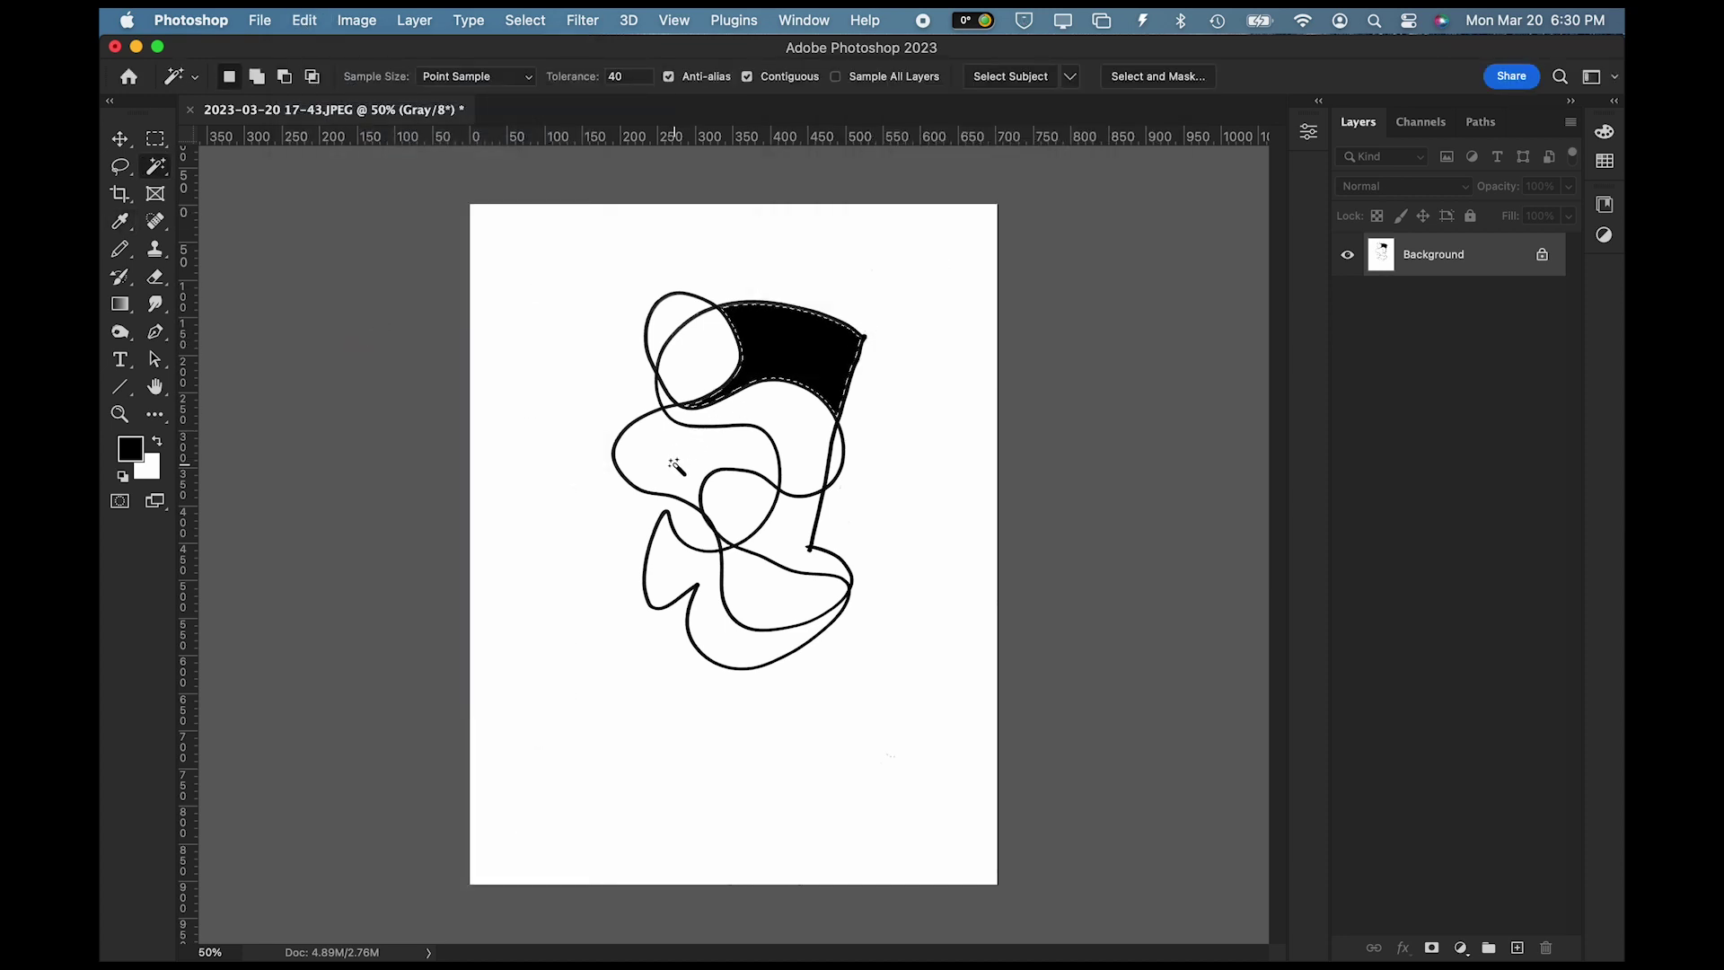
pyautogui.press('super+d')
pyautogui.click(310, 23)
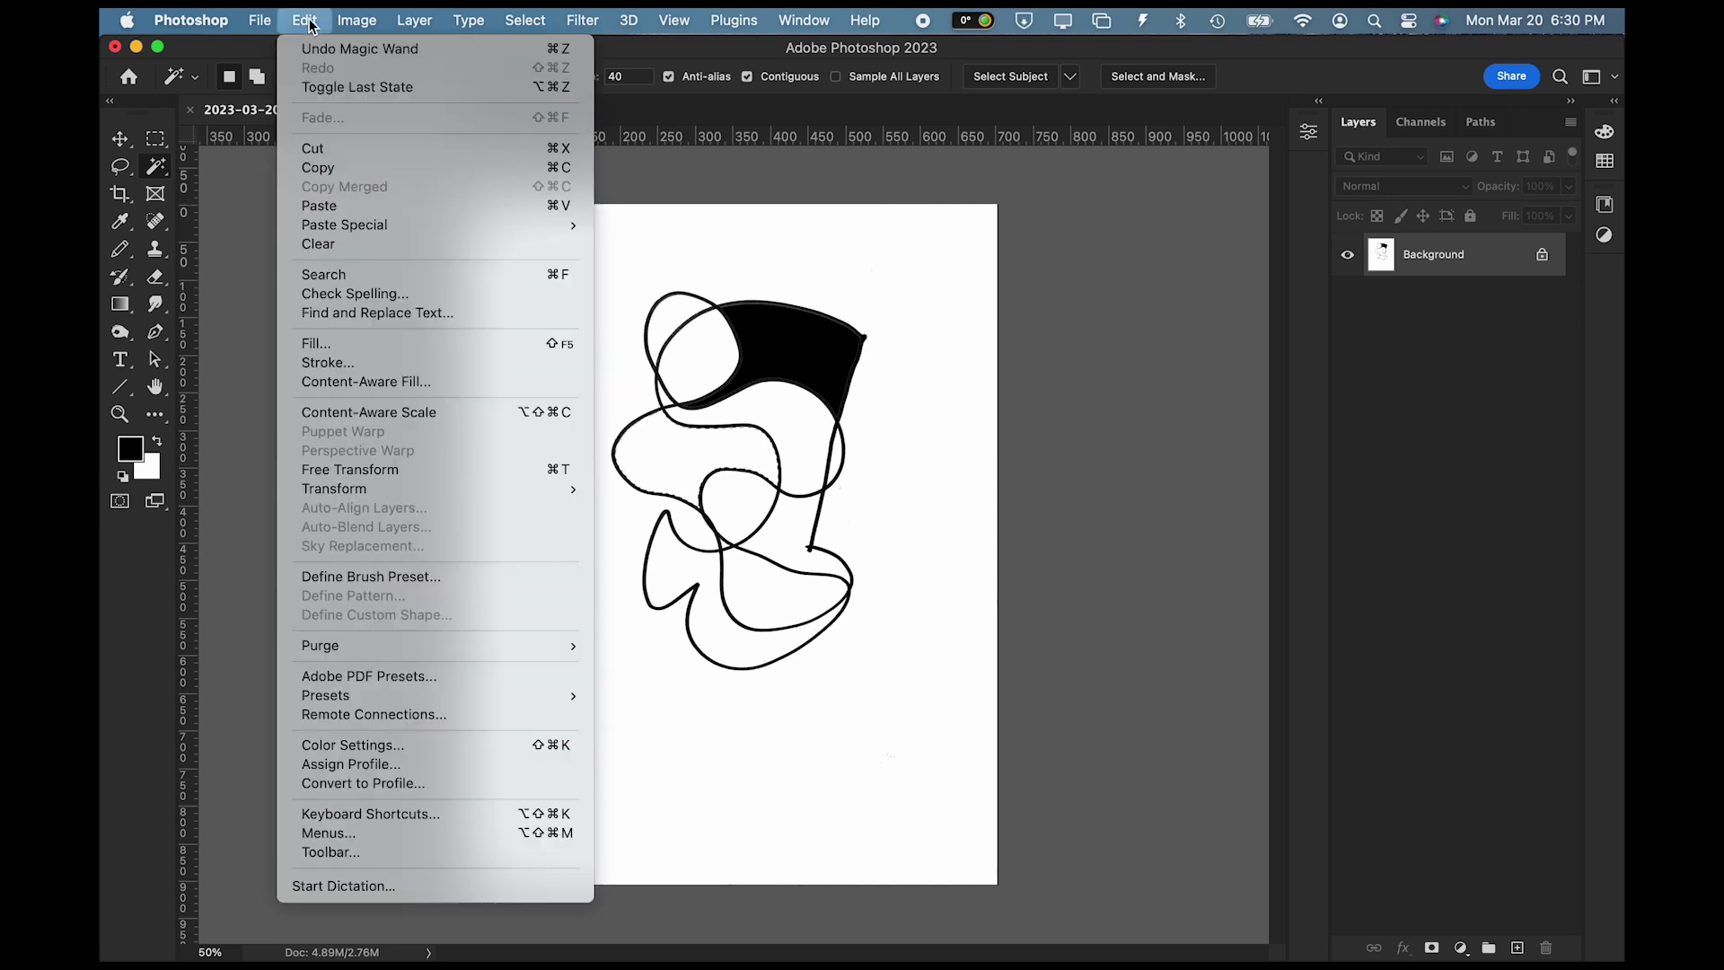
pyautogui.click(377, 343)
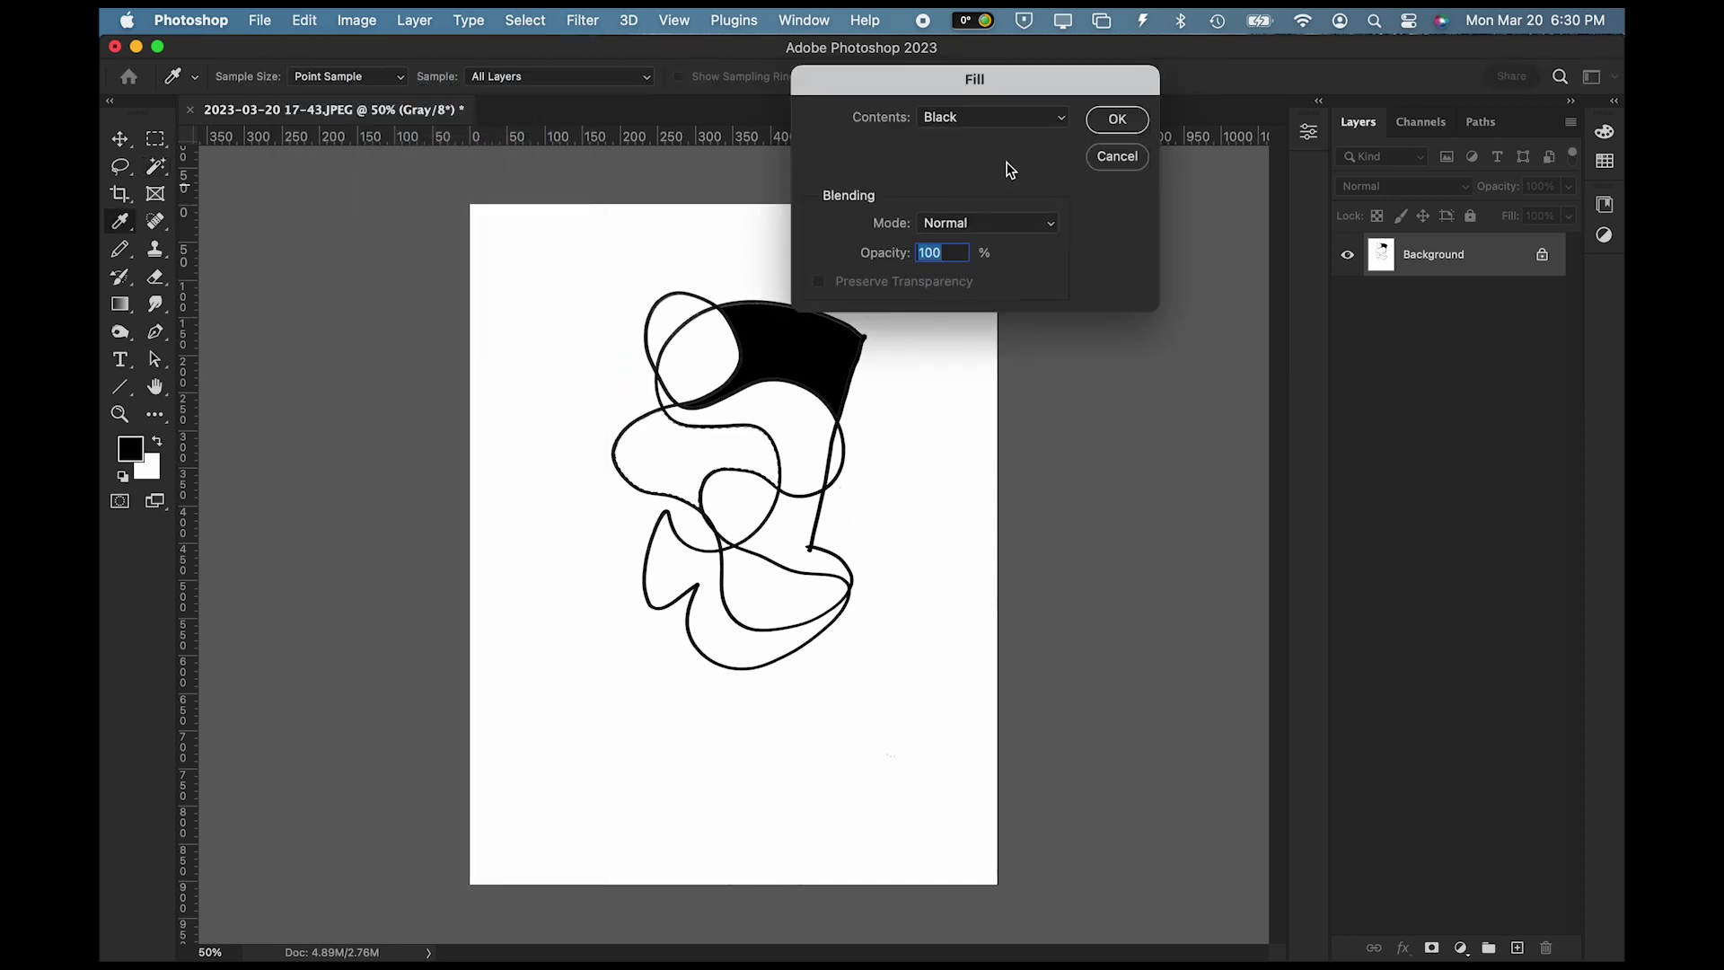
pyautogui.click(1115, 123)
# Step: Fill the drawing's lower-right region below the lobe and the curved region along its bottom edge with black
pyautogui.click(304, 20)
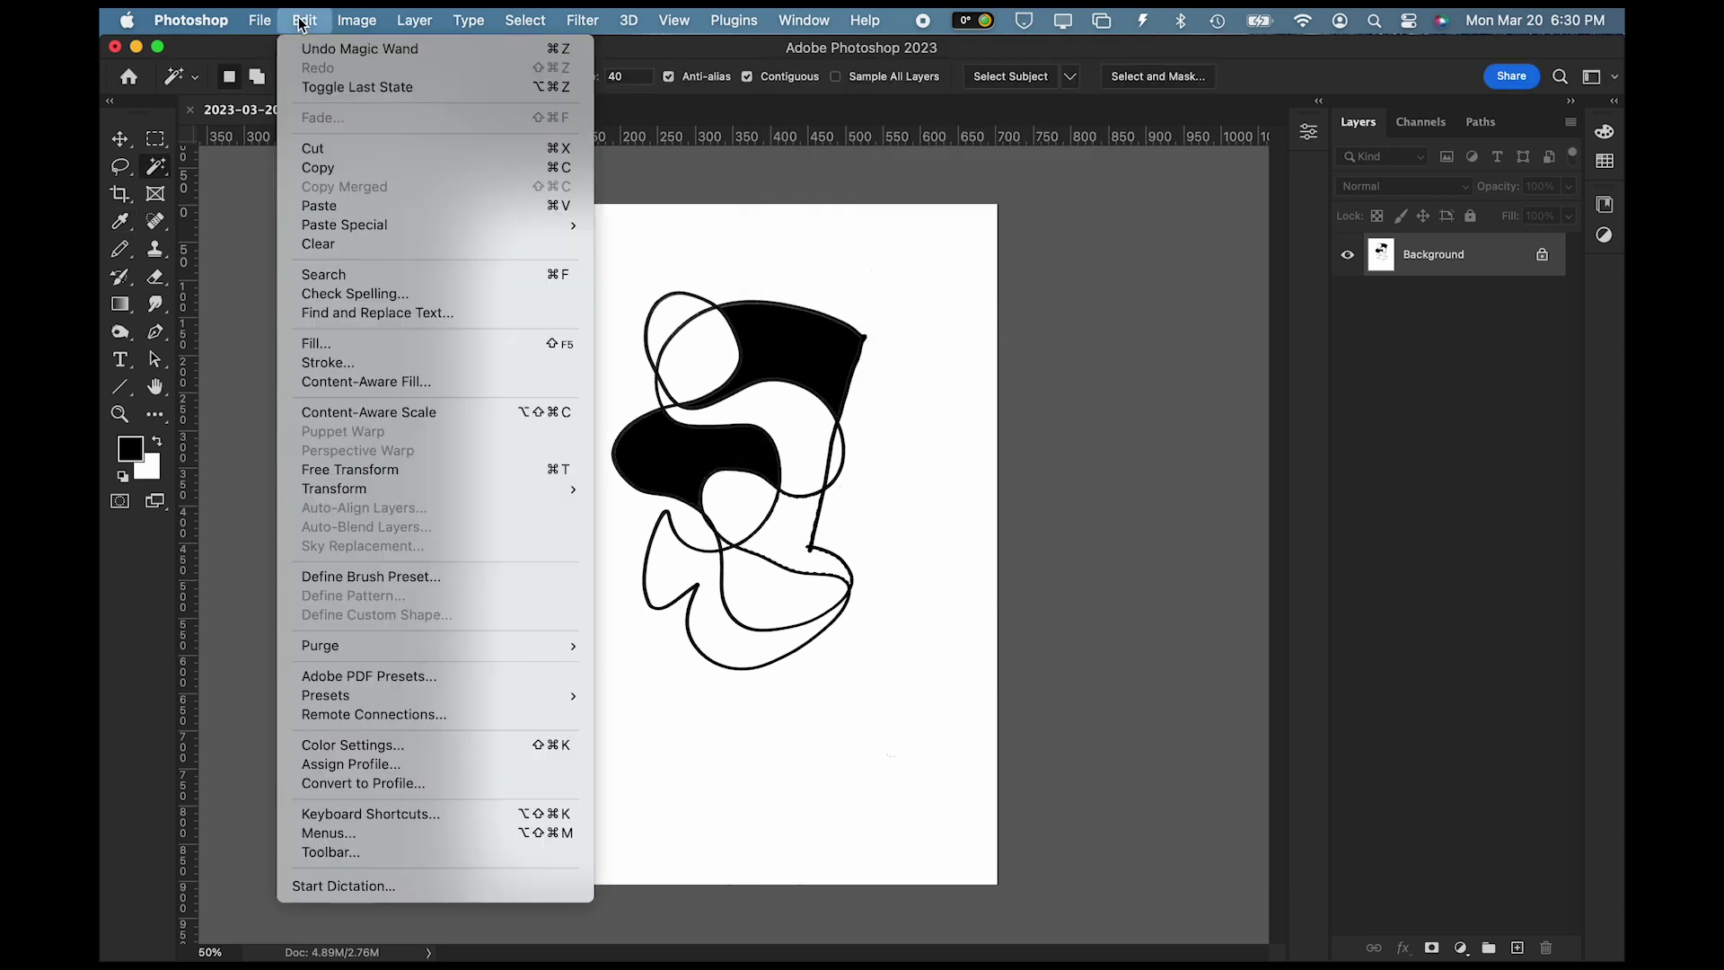
pyautogui.click(350, 342)
pyautogui.click(1117, 121)
pyautogui.click(724, 643)
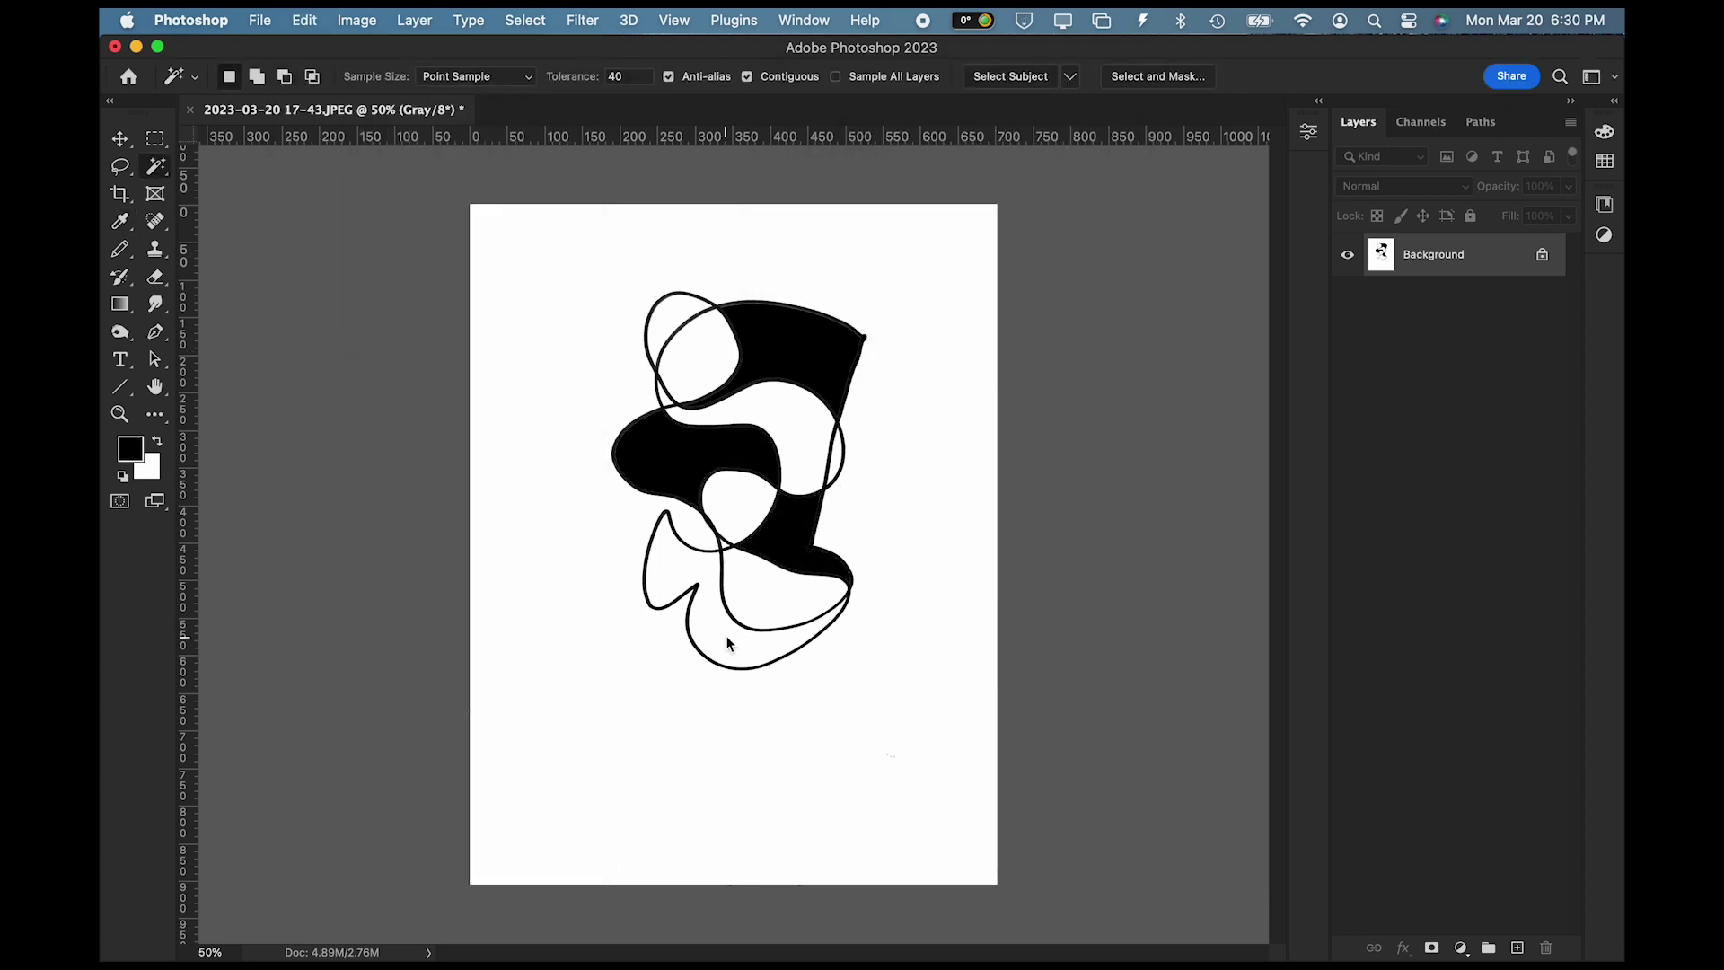
pyautogui.click(305, 20)
pyautogui.click(316, 343)
pyautogui.click(1114, 121)
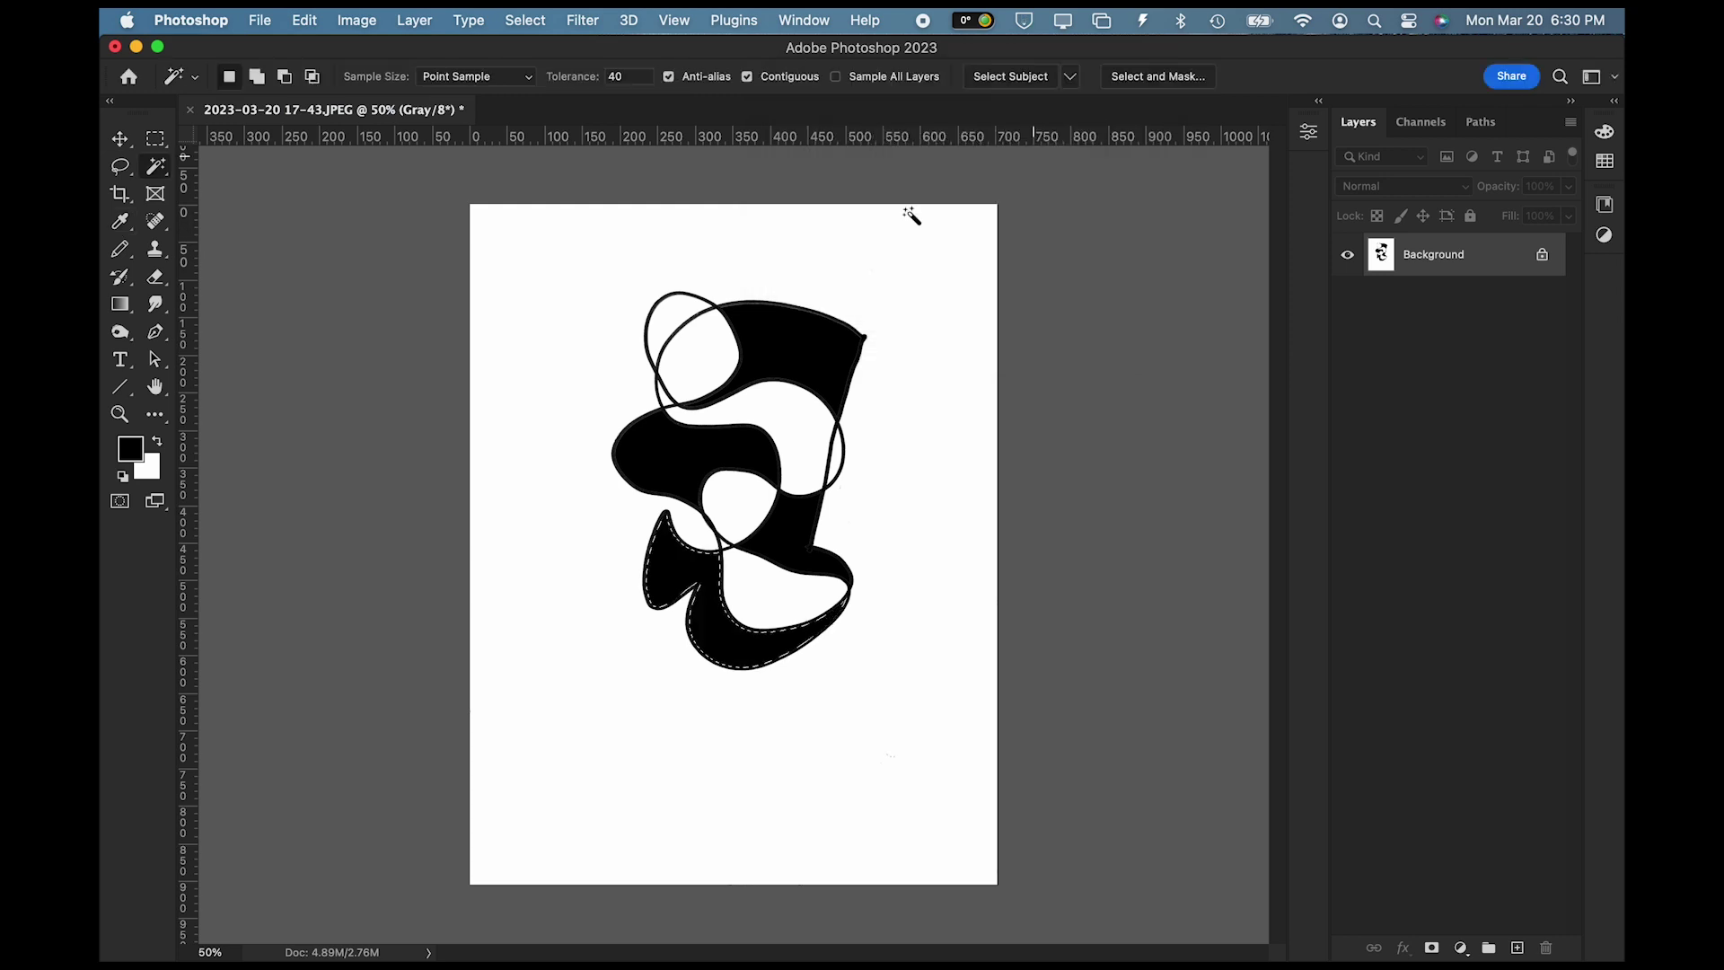
# Step: Fill the small crescent on the drawing's right edge and the crescent around the upper-left circle with black
pyautogui.click(839, 465)
pyautogui.click(305, 20)
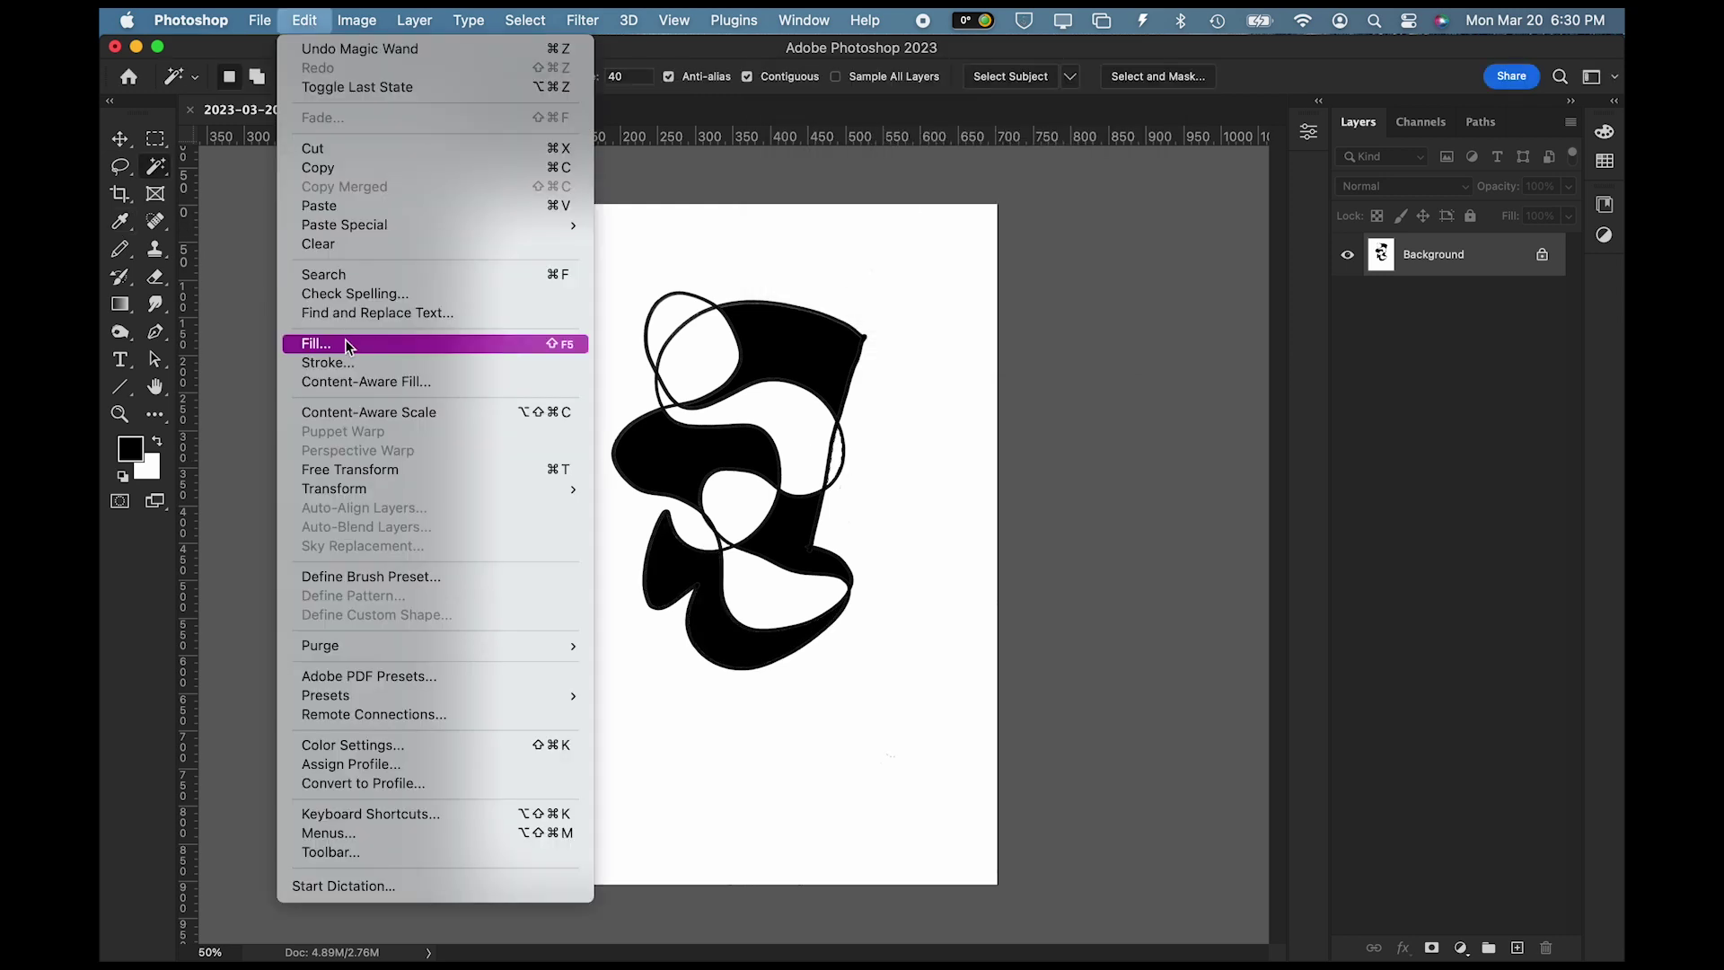
pyautogui.click(347, 342)
pyautogui.click(1116, 120)
pyautogui.click(304, 20)
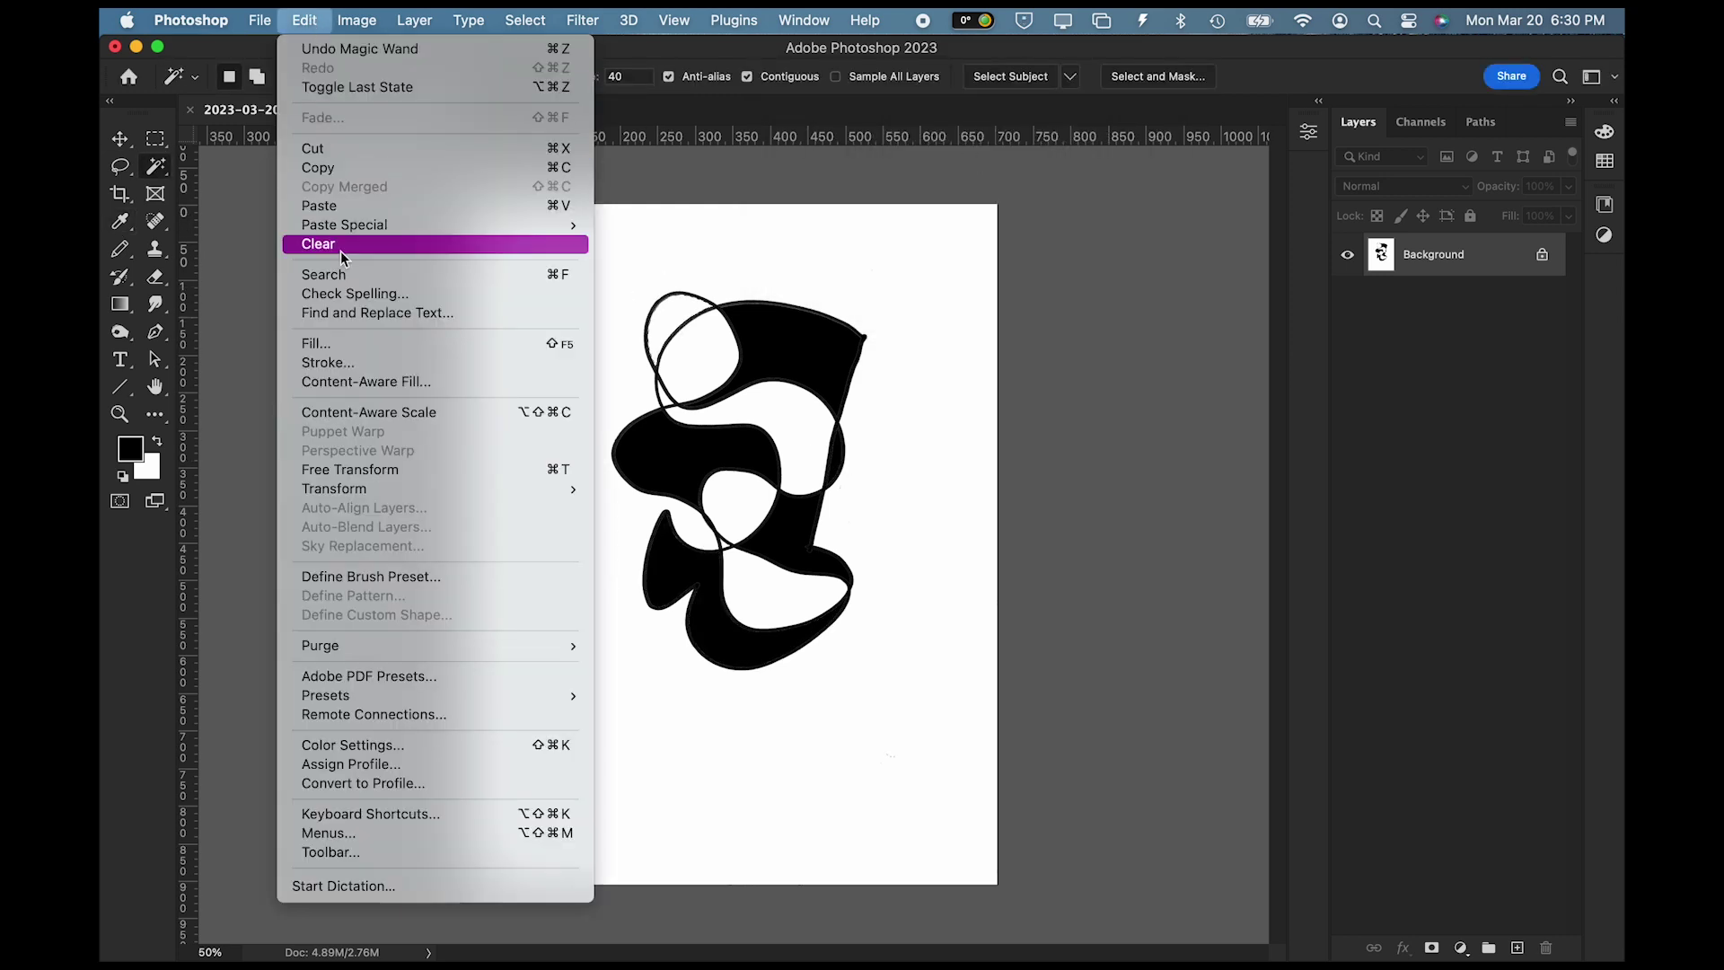
pyautogui.click(323, 342)
pyautogui.click(1114, 122)
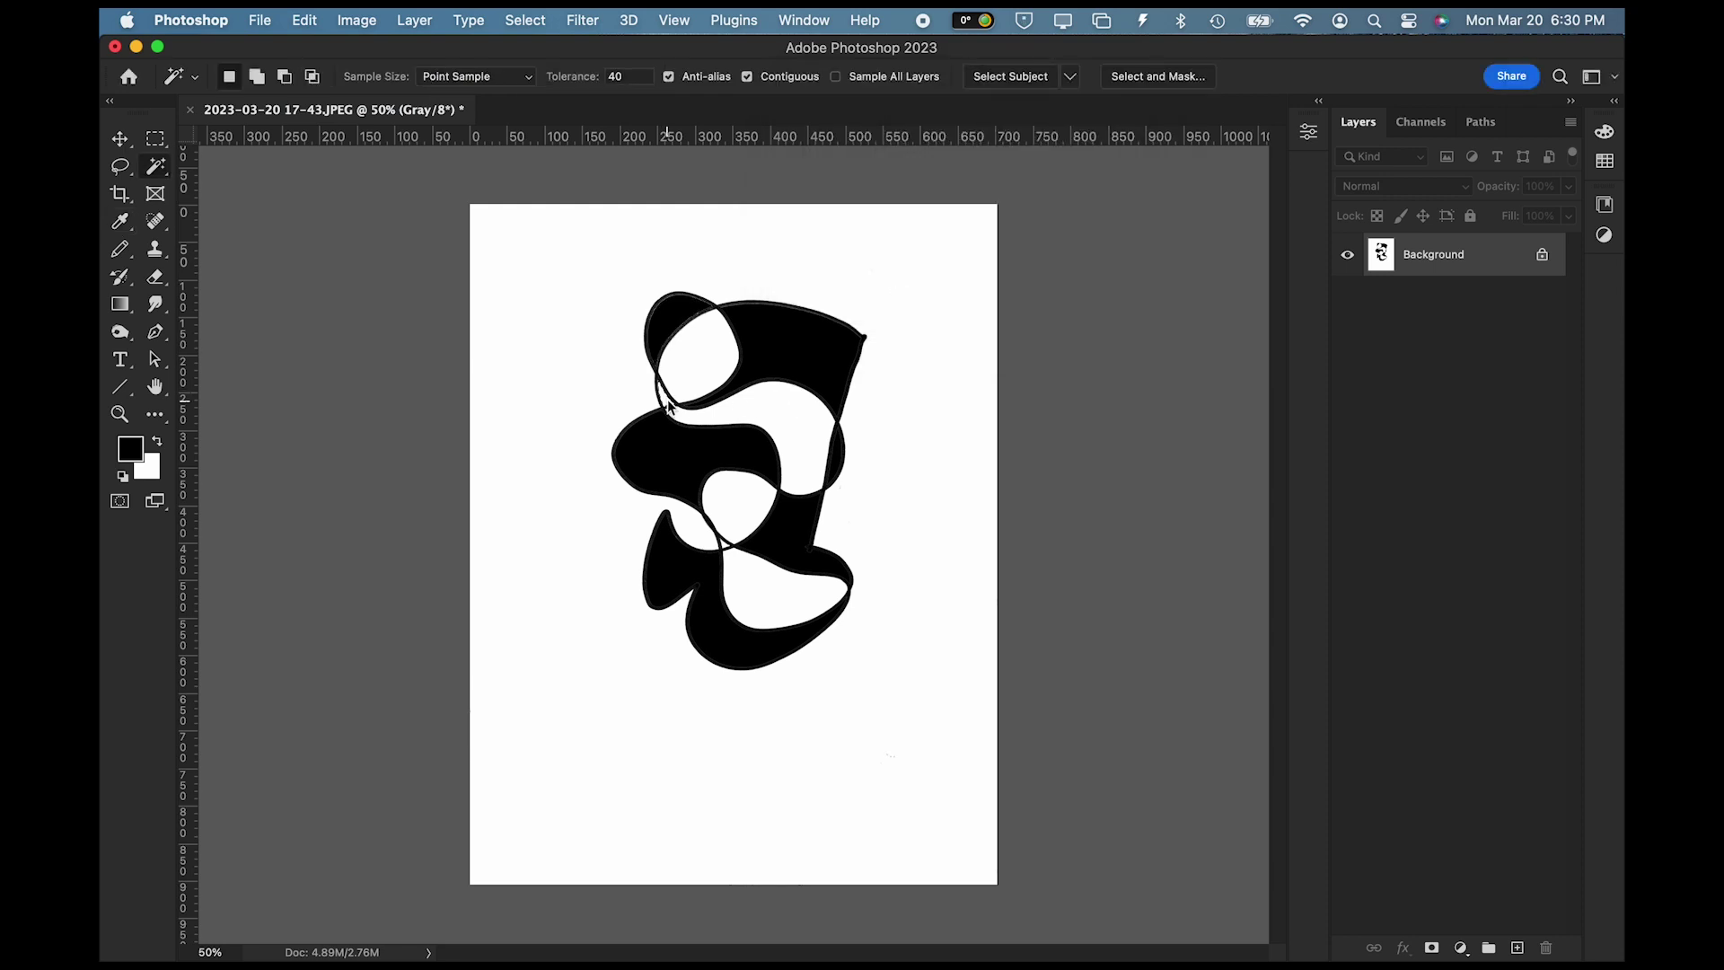
# Step: Fill the narrow sliver below the upper-left circle and the tiny gap near the lower small circle with black
pyautogui.click(305, 21)
pyautogui.click(316, 343)
pyautogui.click(1114, 122)
pyautogui.click(311, 21)
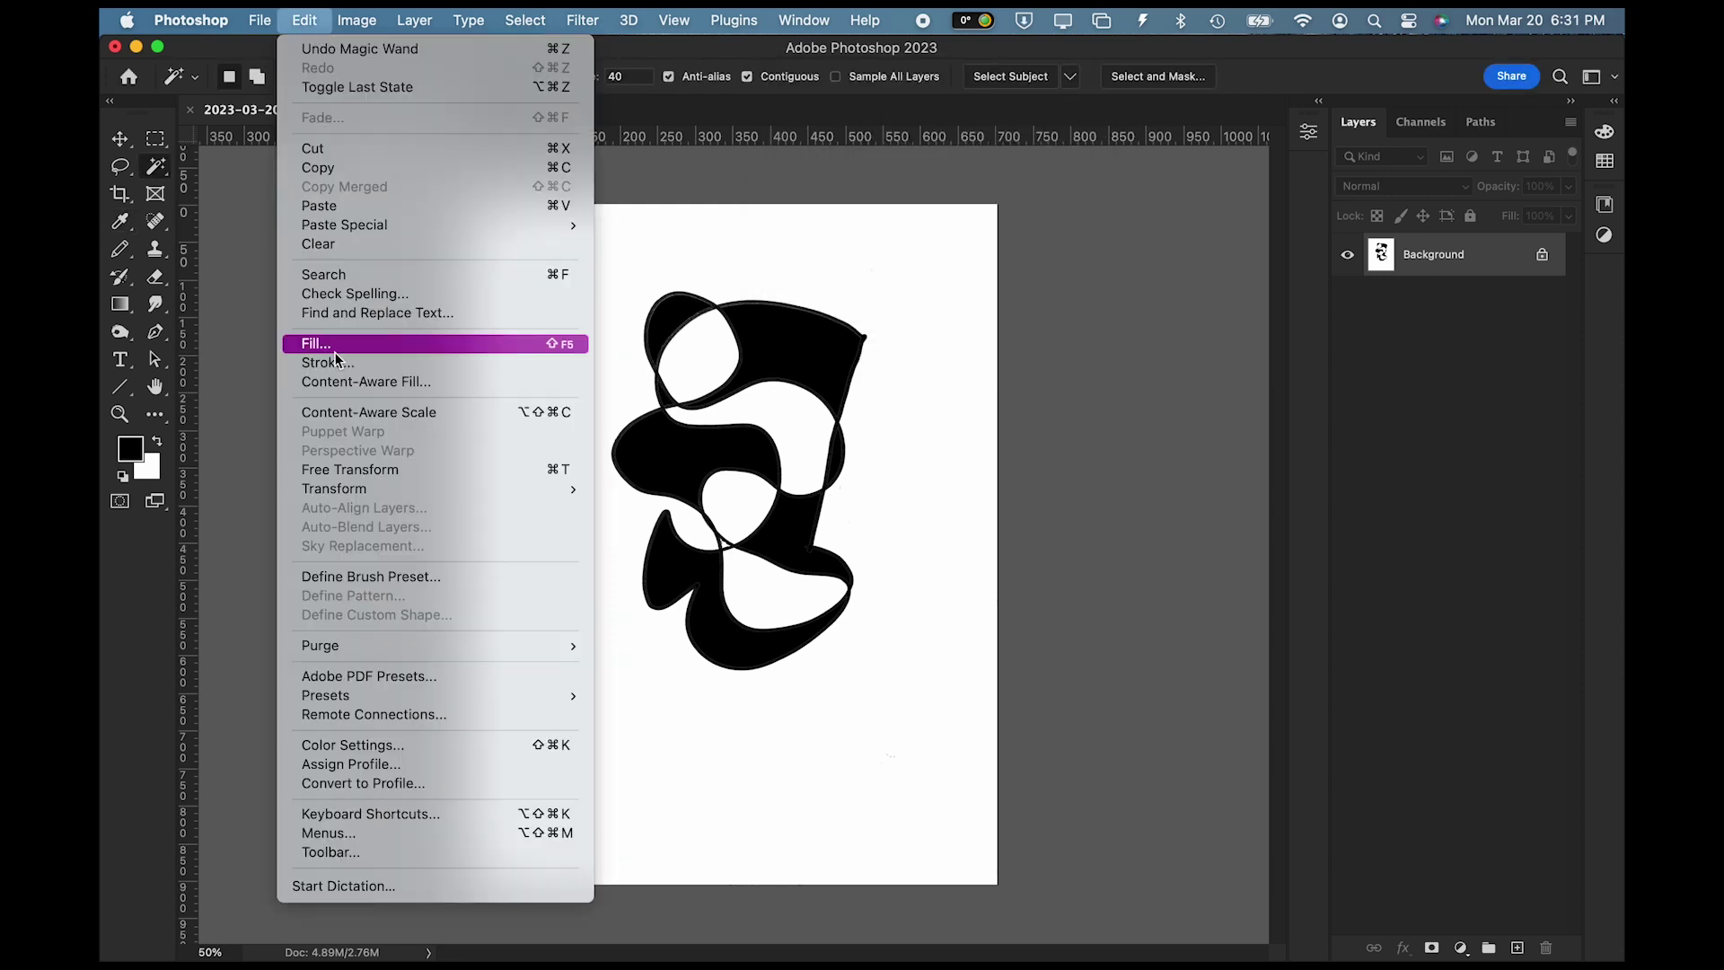
pyautogui.click(319, 343)
pyautogui.click(1110, 124)
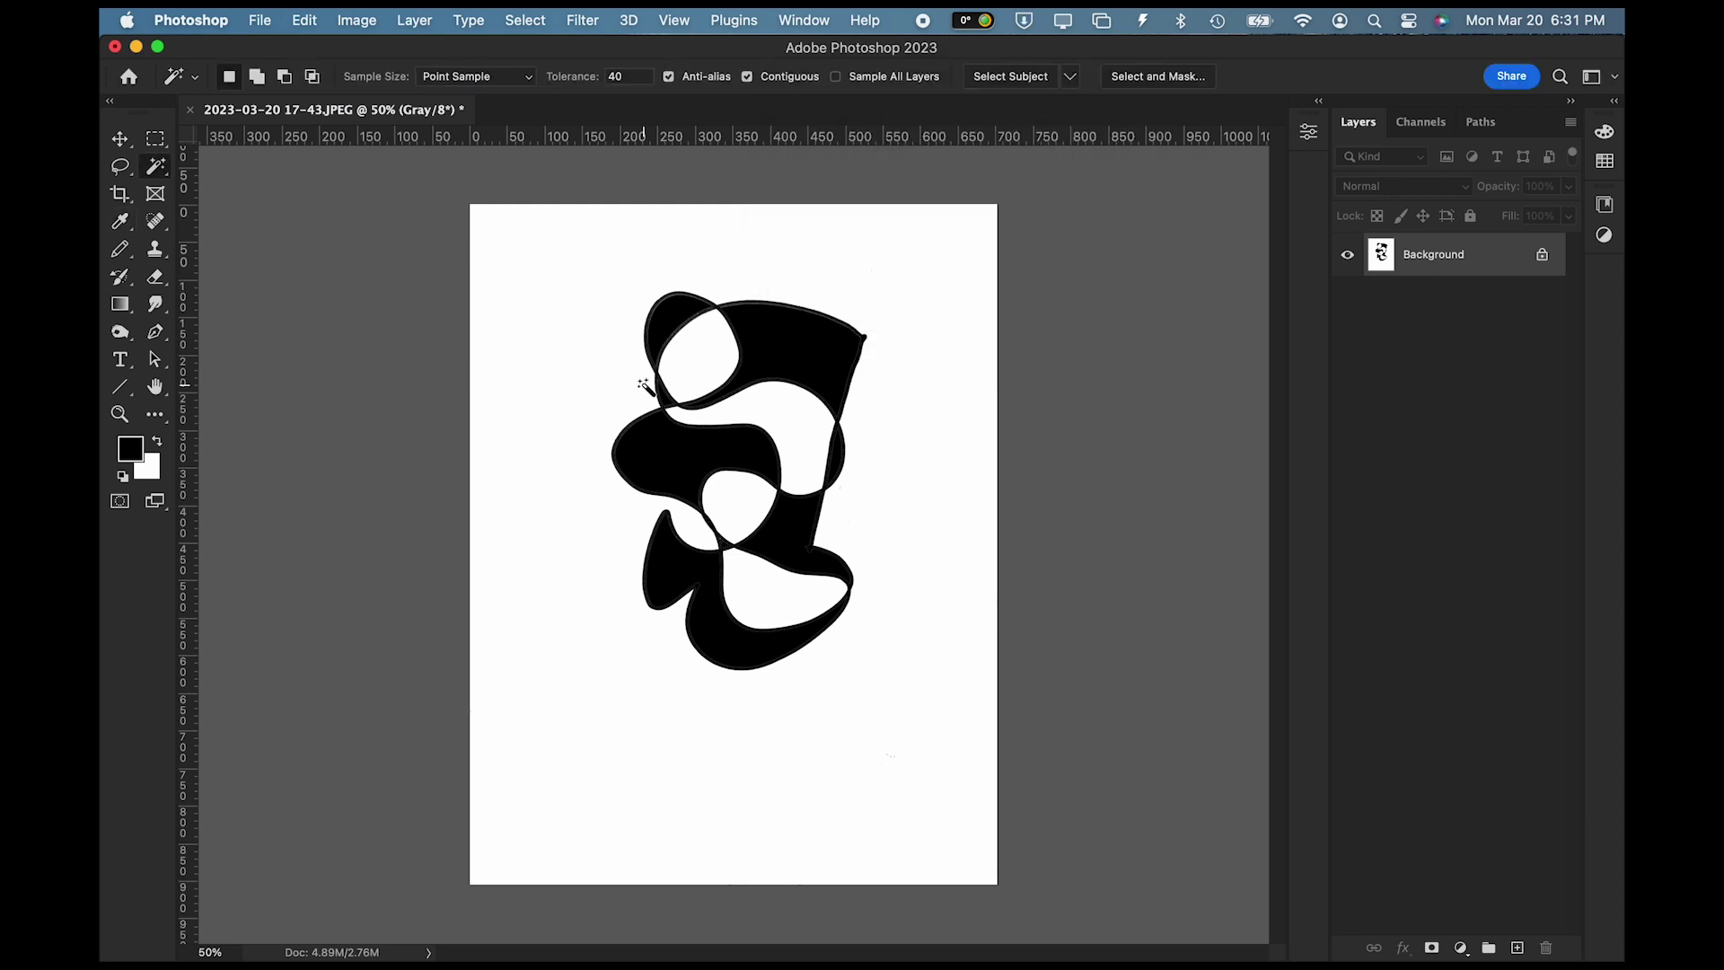
# Step: Apply a Brightness/Contrast adjustment with brightness -136 and contrast 100 to the drawing
pyautogui.click(359, 22)
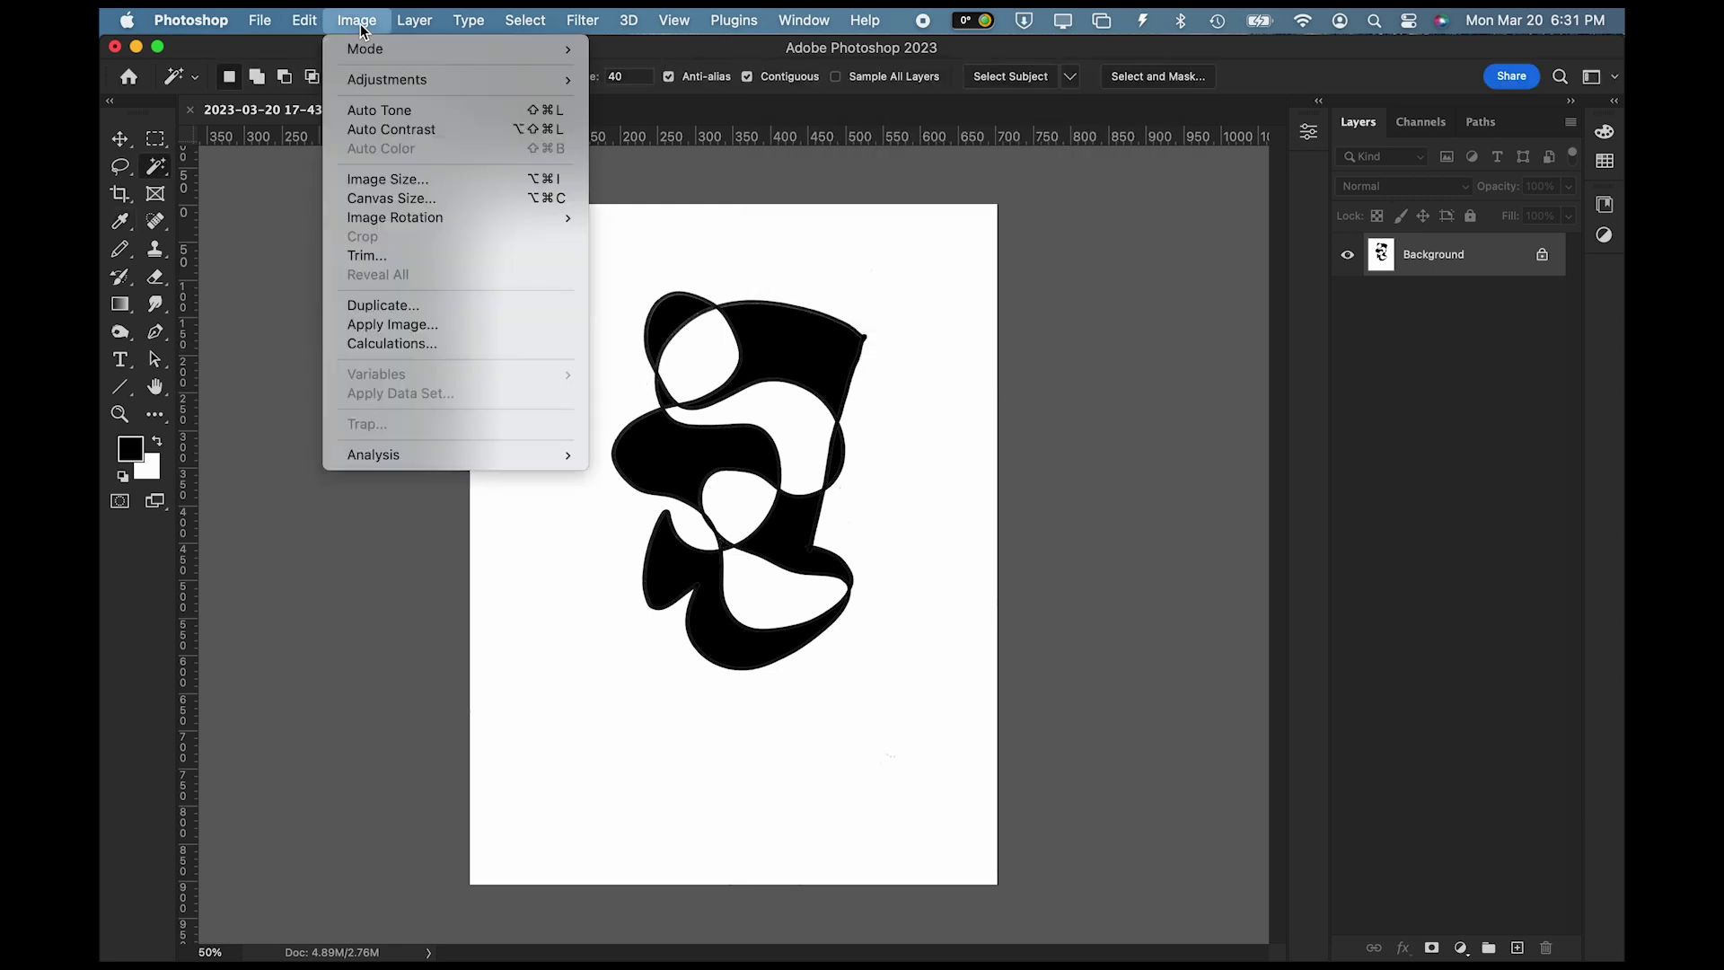
pyautogui.moveTo(390, 82)
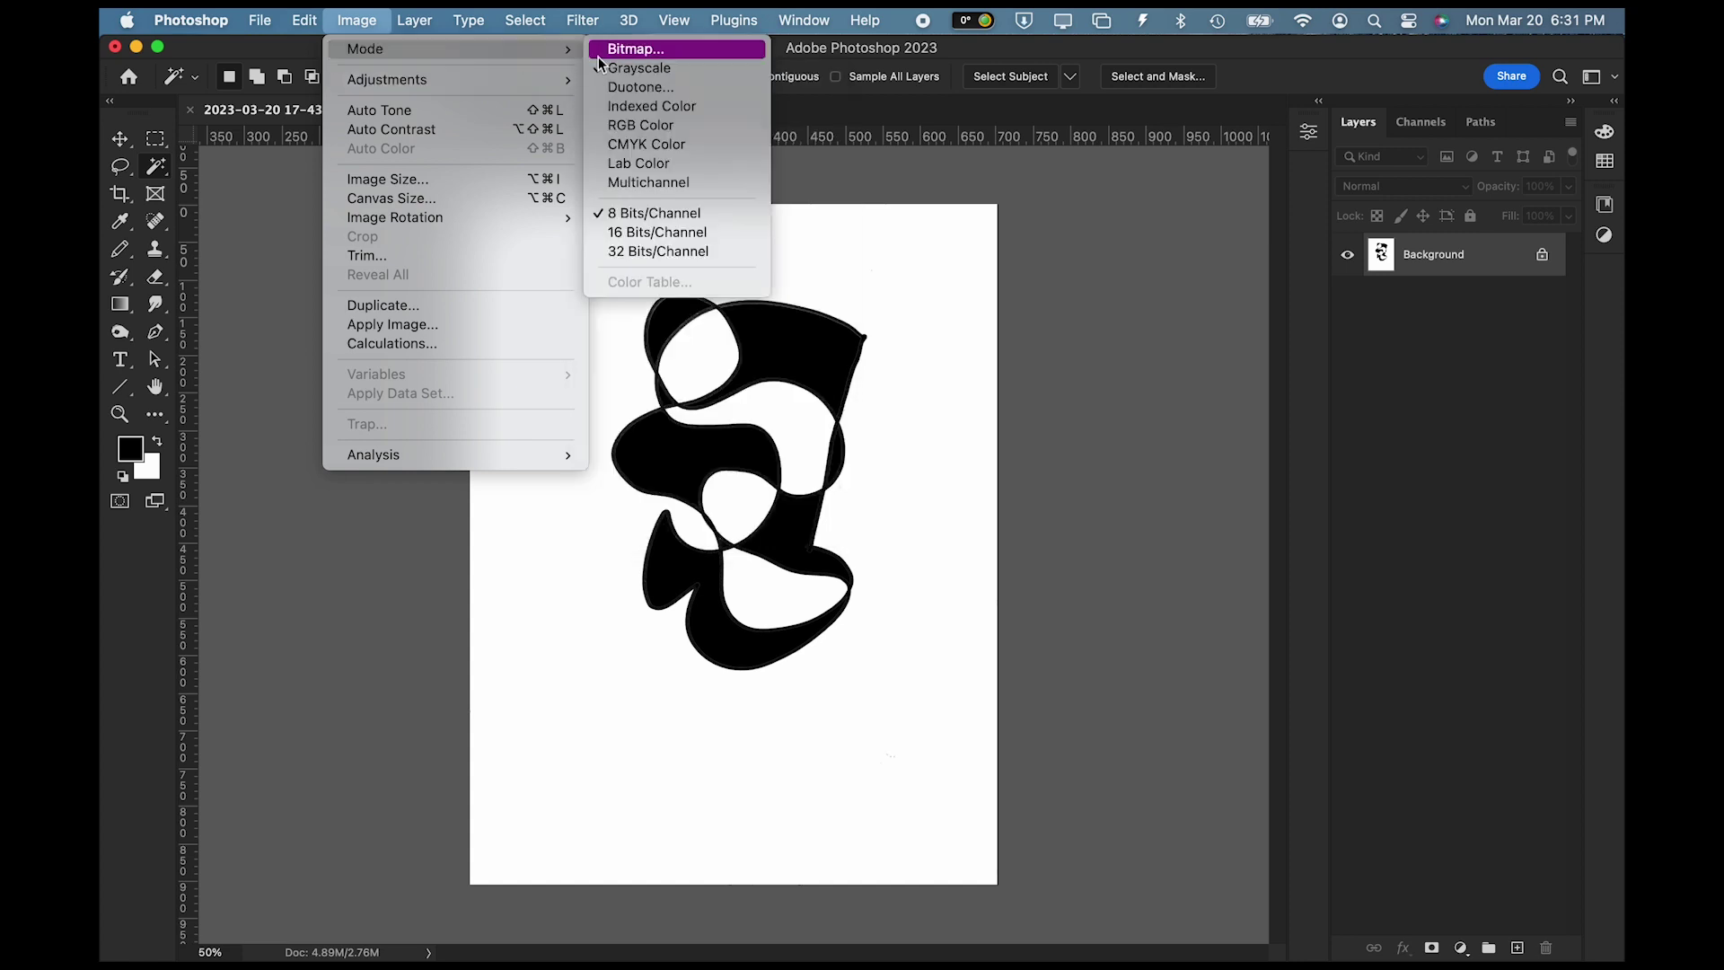
pyautogui.click(620, 83)
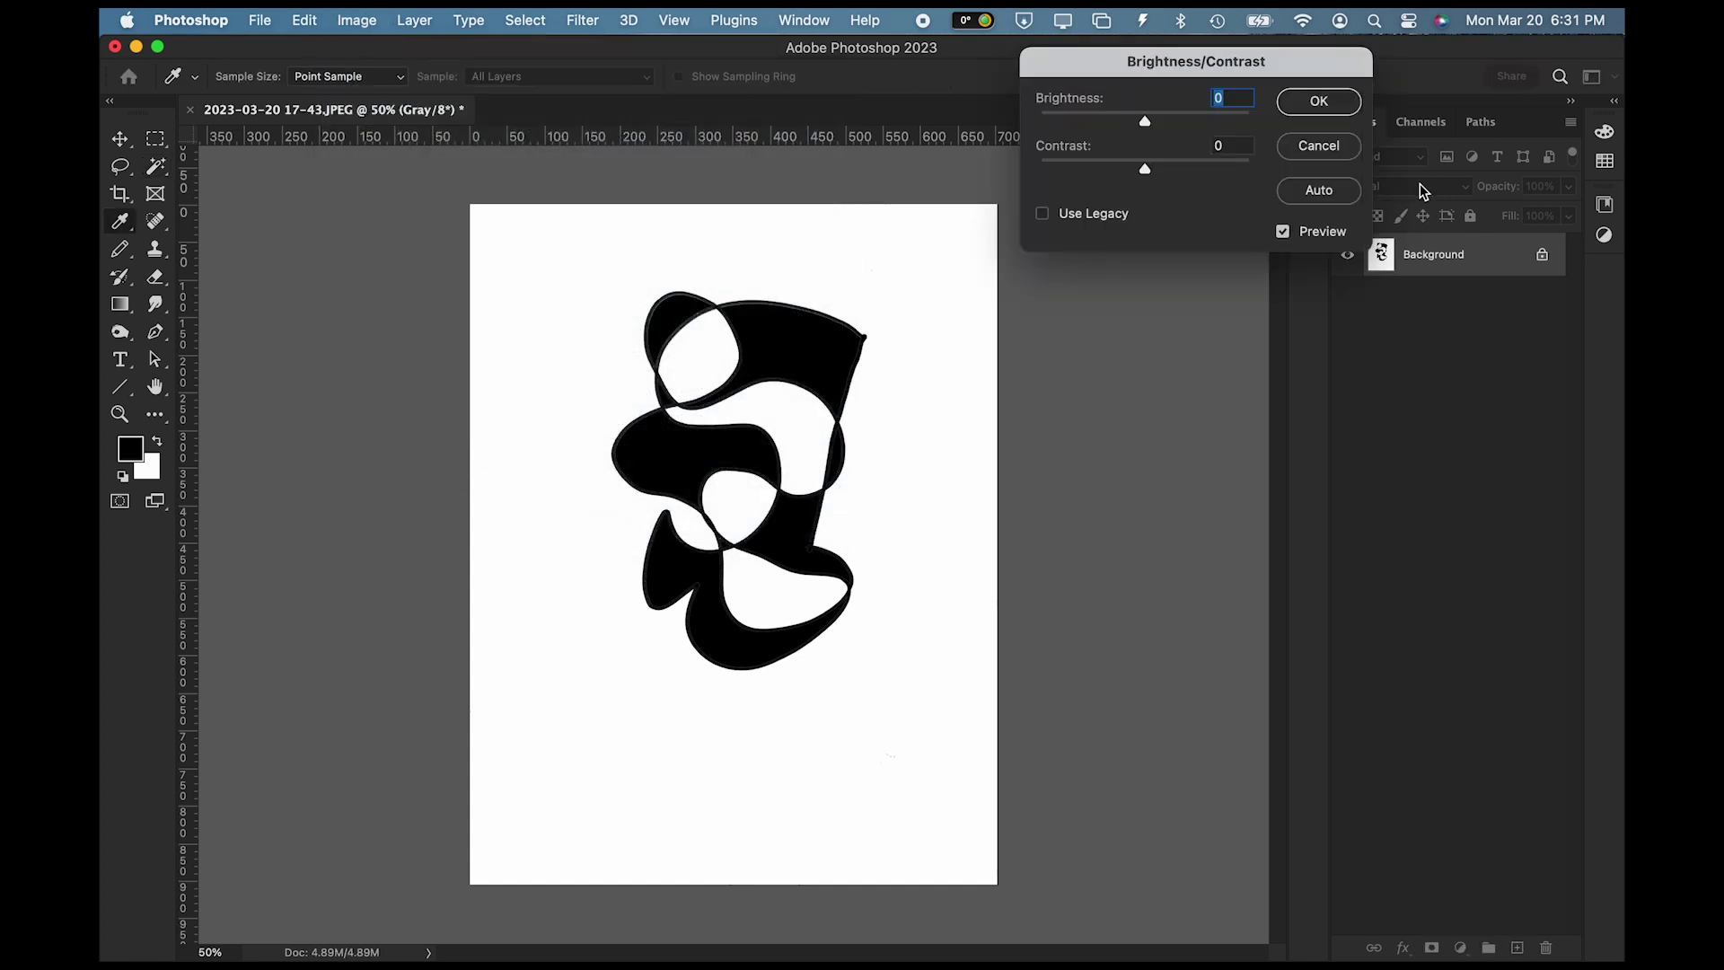
pyautogui.moveTo(1146, 169); pyautogui.dragTo(1271, 170)
pyautogui.moveTo(1145, 122); pyautogui.dragTo(1028, 141)
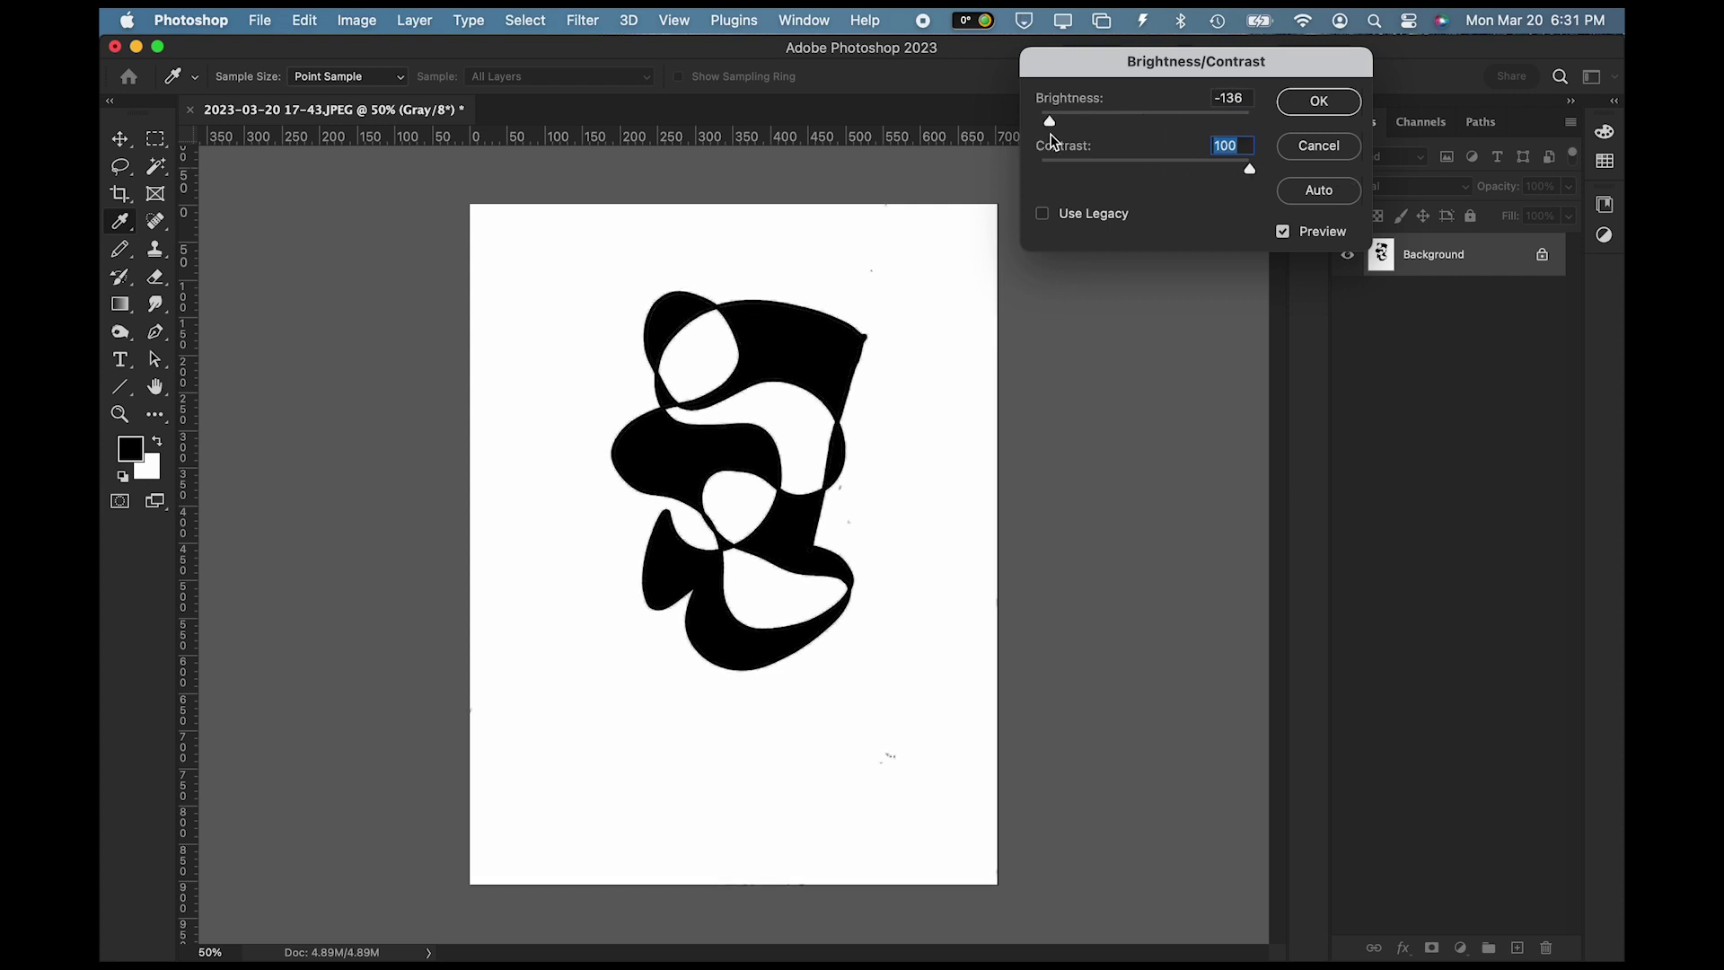
pyautogui.click(1319, 101)
# Step: Select the drawing's black areas by Color Range, using sampled colors with a fuzziness of 132
pyautogui.press('w')
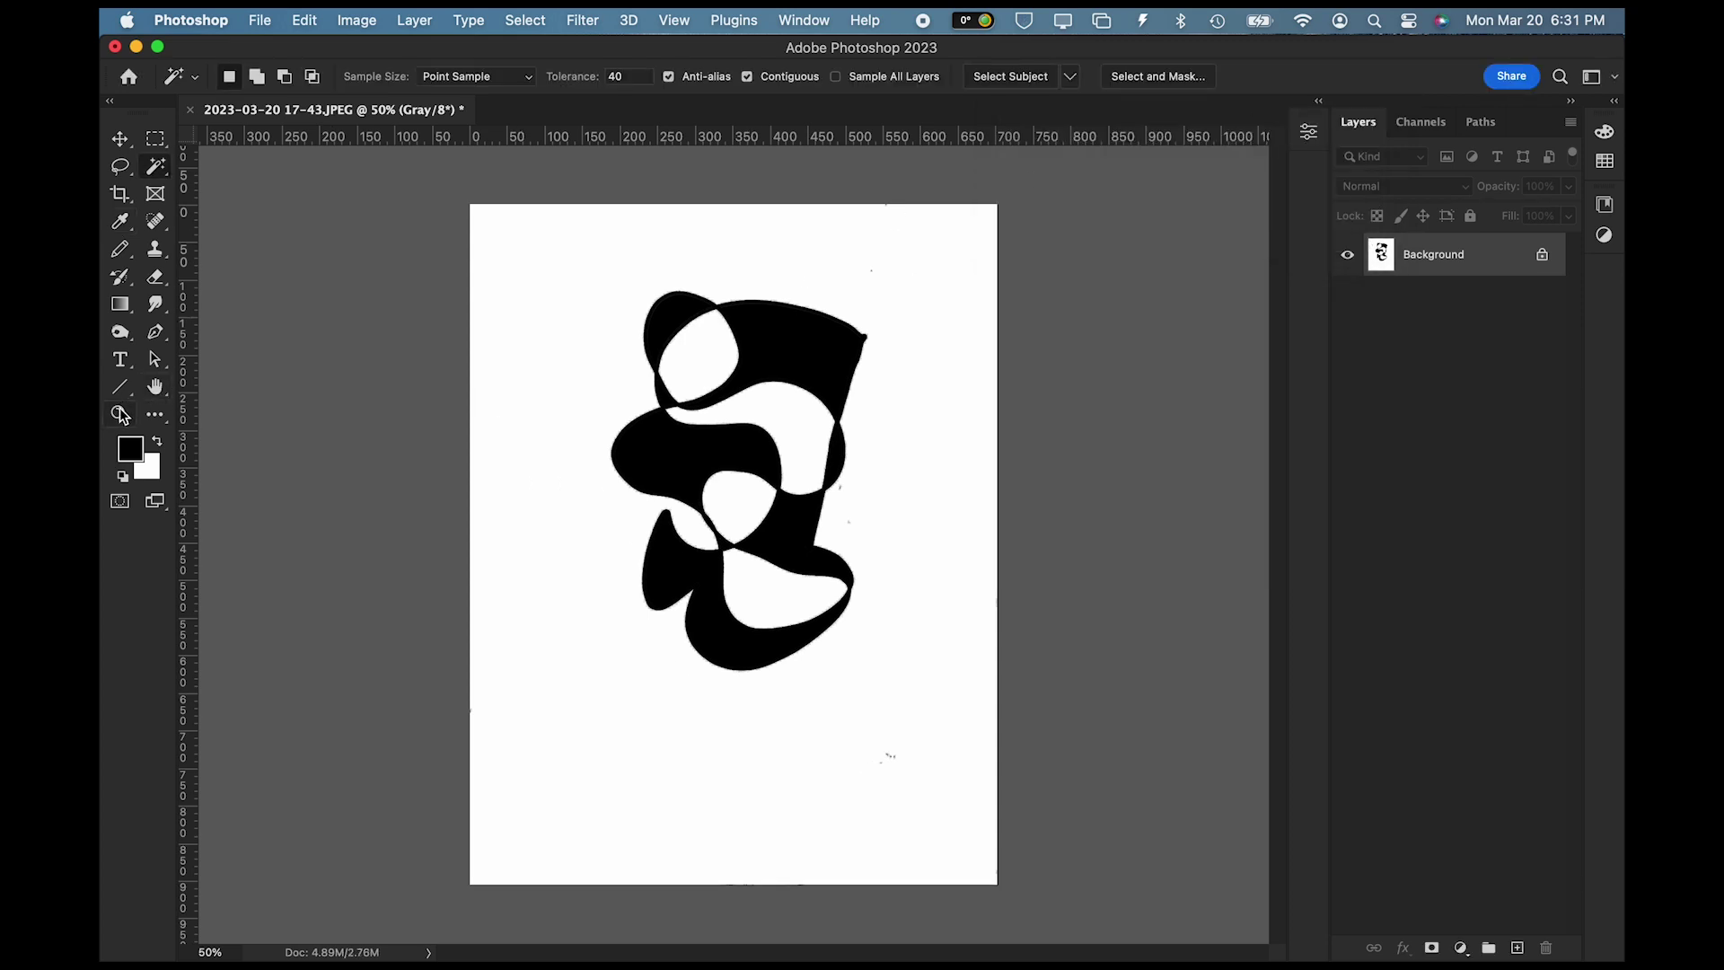
pyautogui.click(120, 414)
pyautogui.click(749, 453)
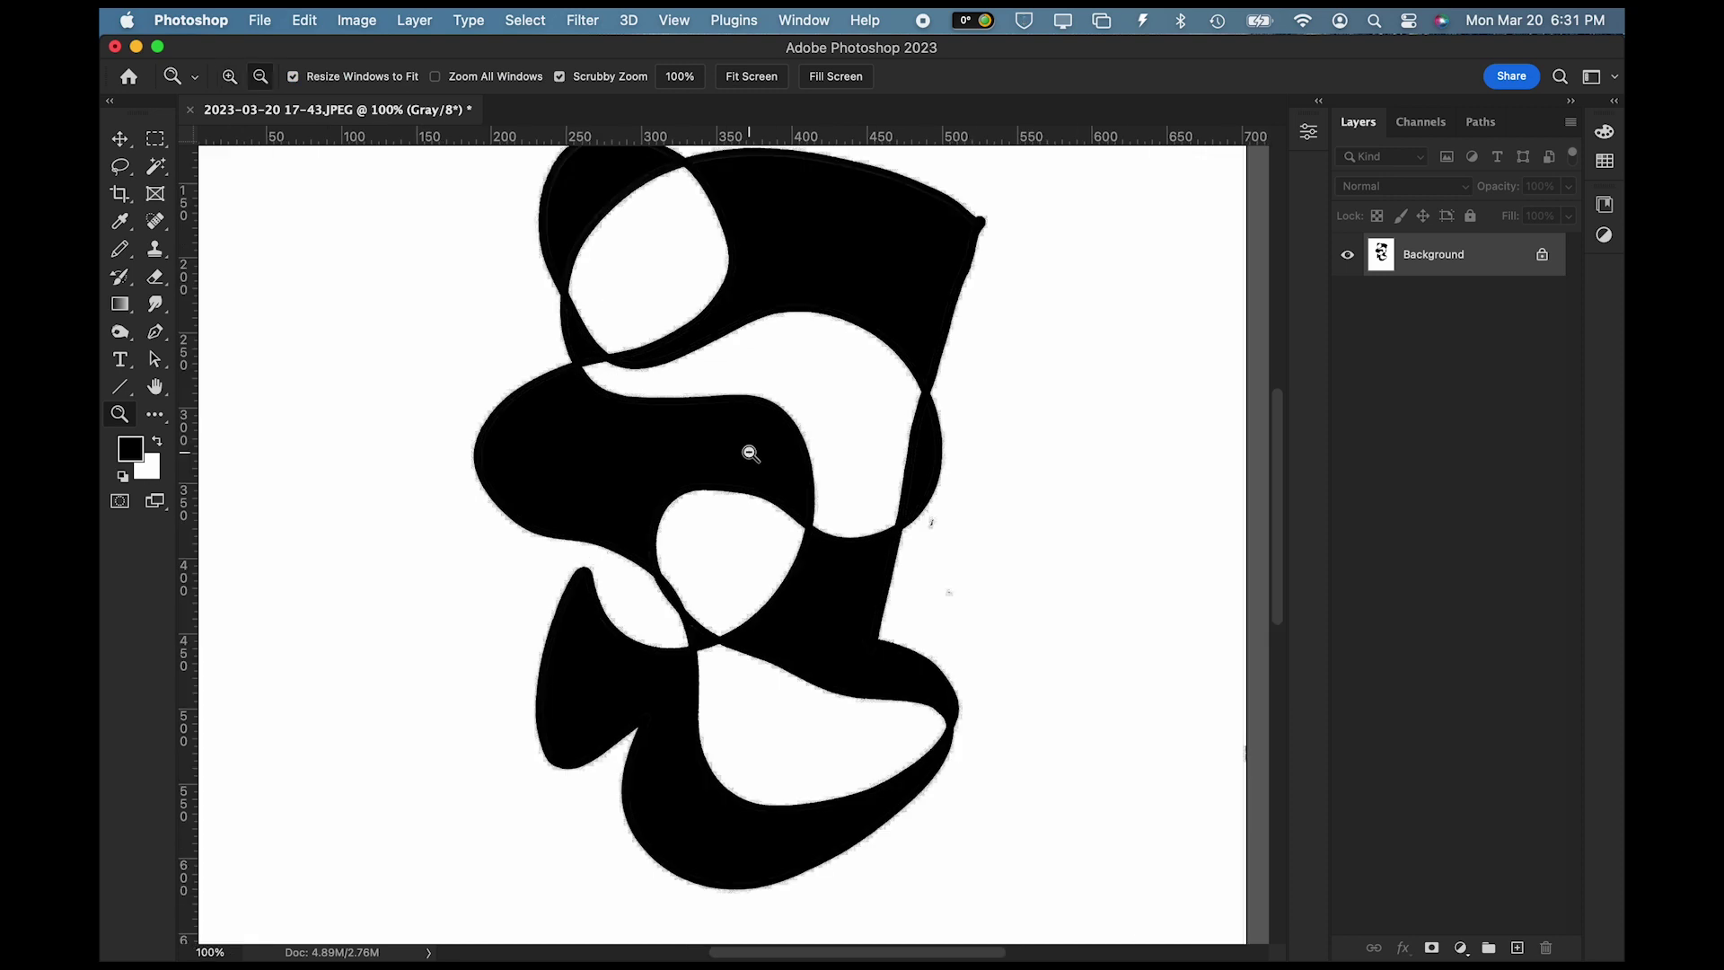
pyautogui.keyDown('alt'); pyautogui.click(750, 453); pyautogui.keyUp('alt')
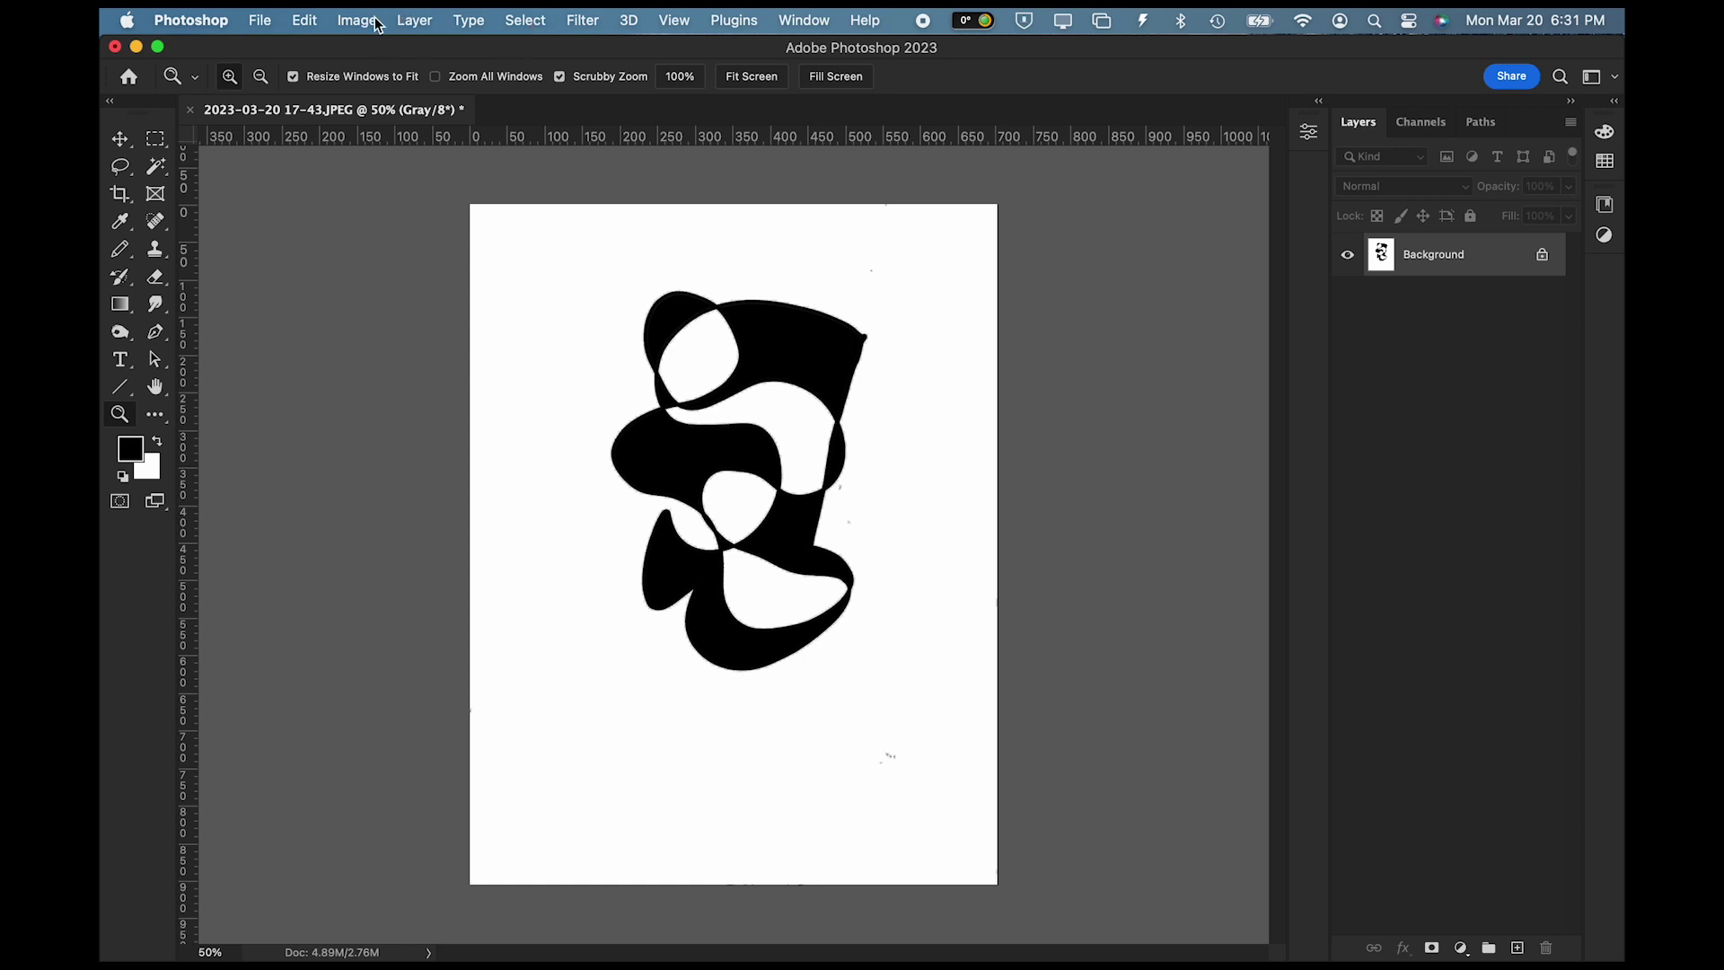
pyautogui.click(528, 22)
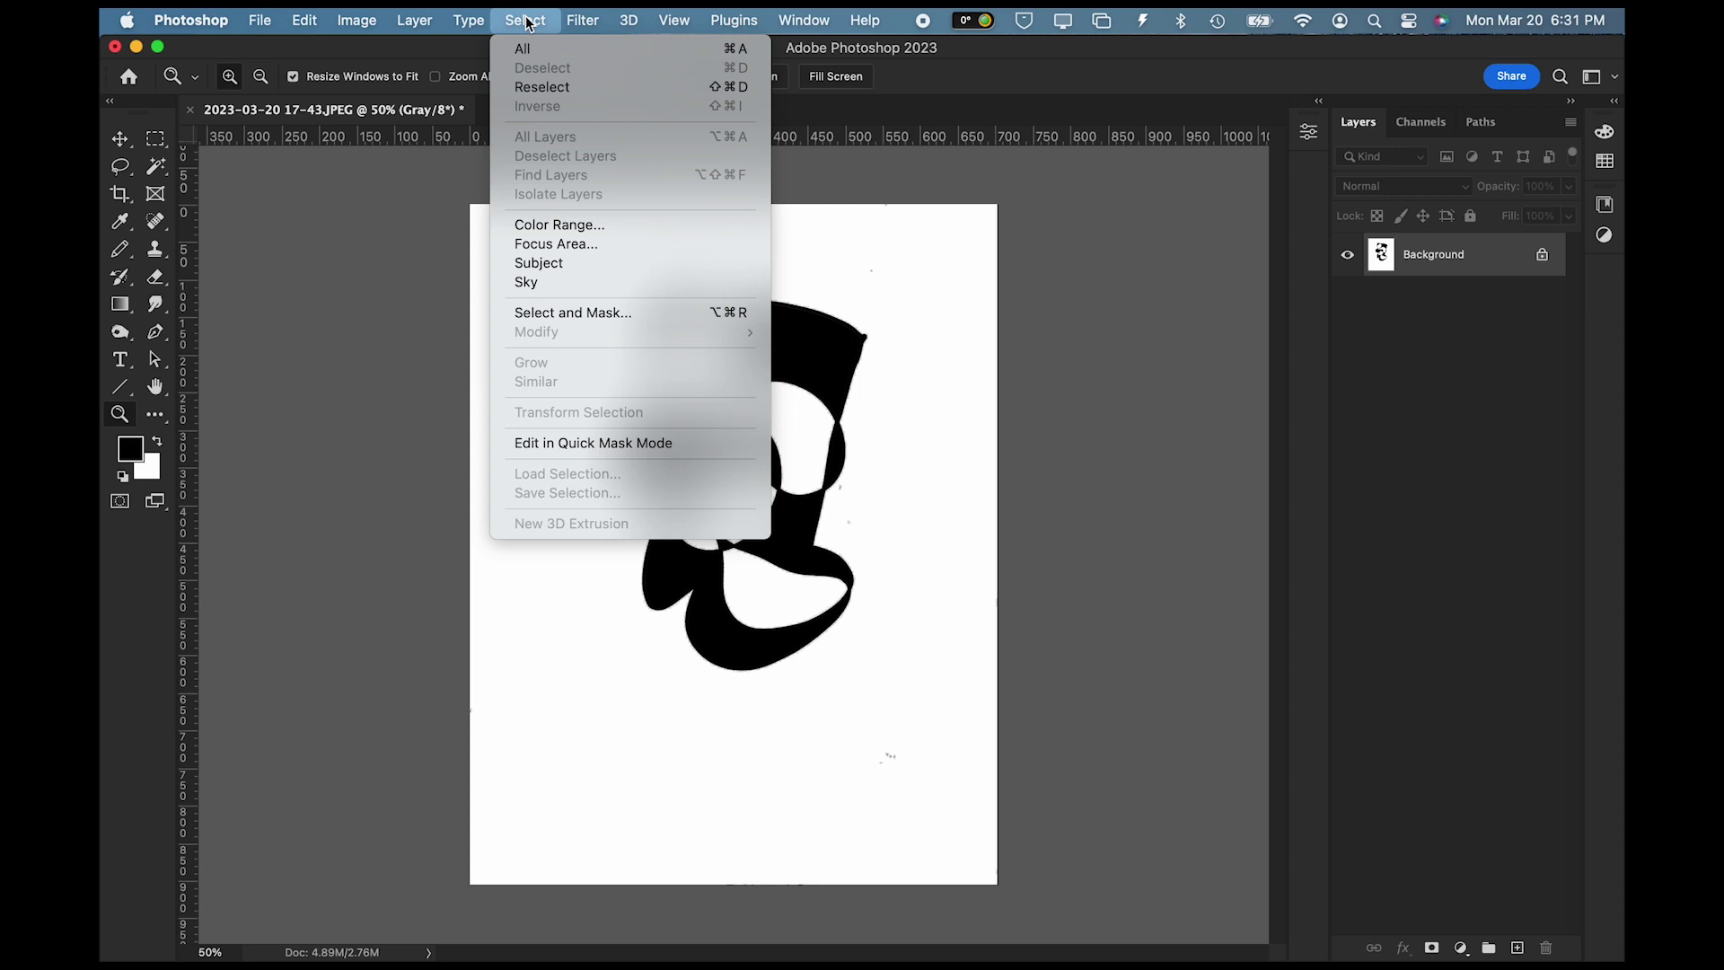
pyautogui.click(566, 227)
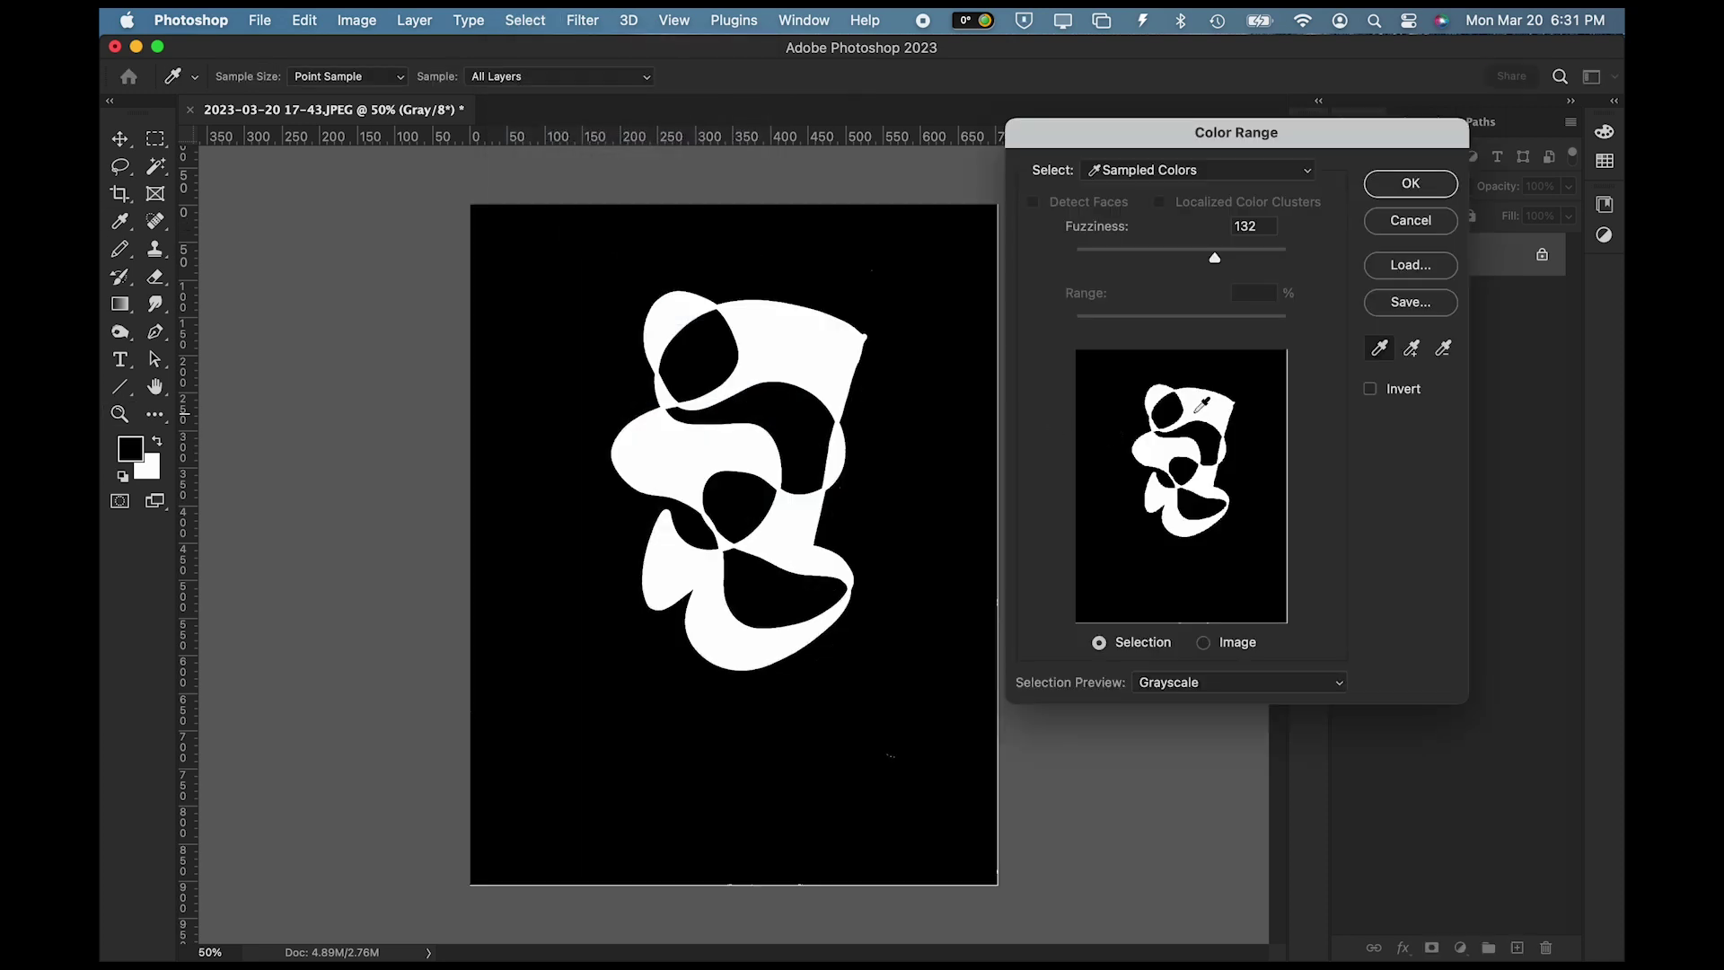
pyautogui.click(1410, 184)
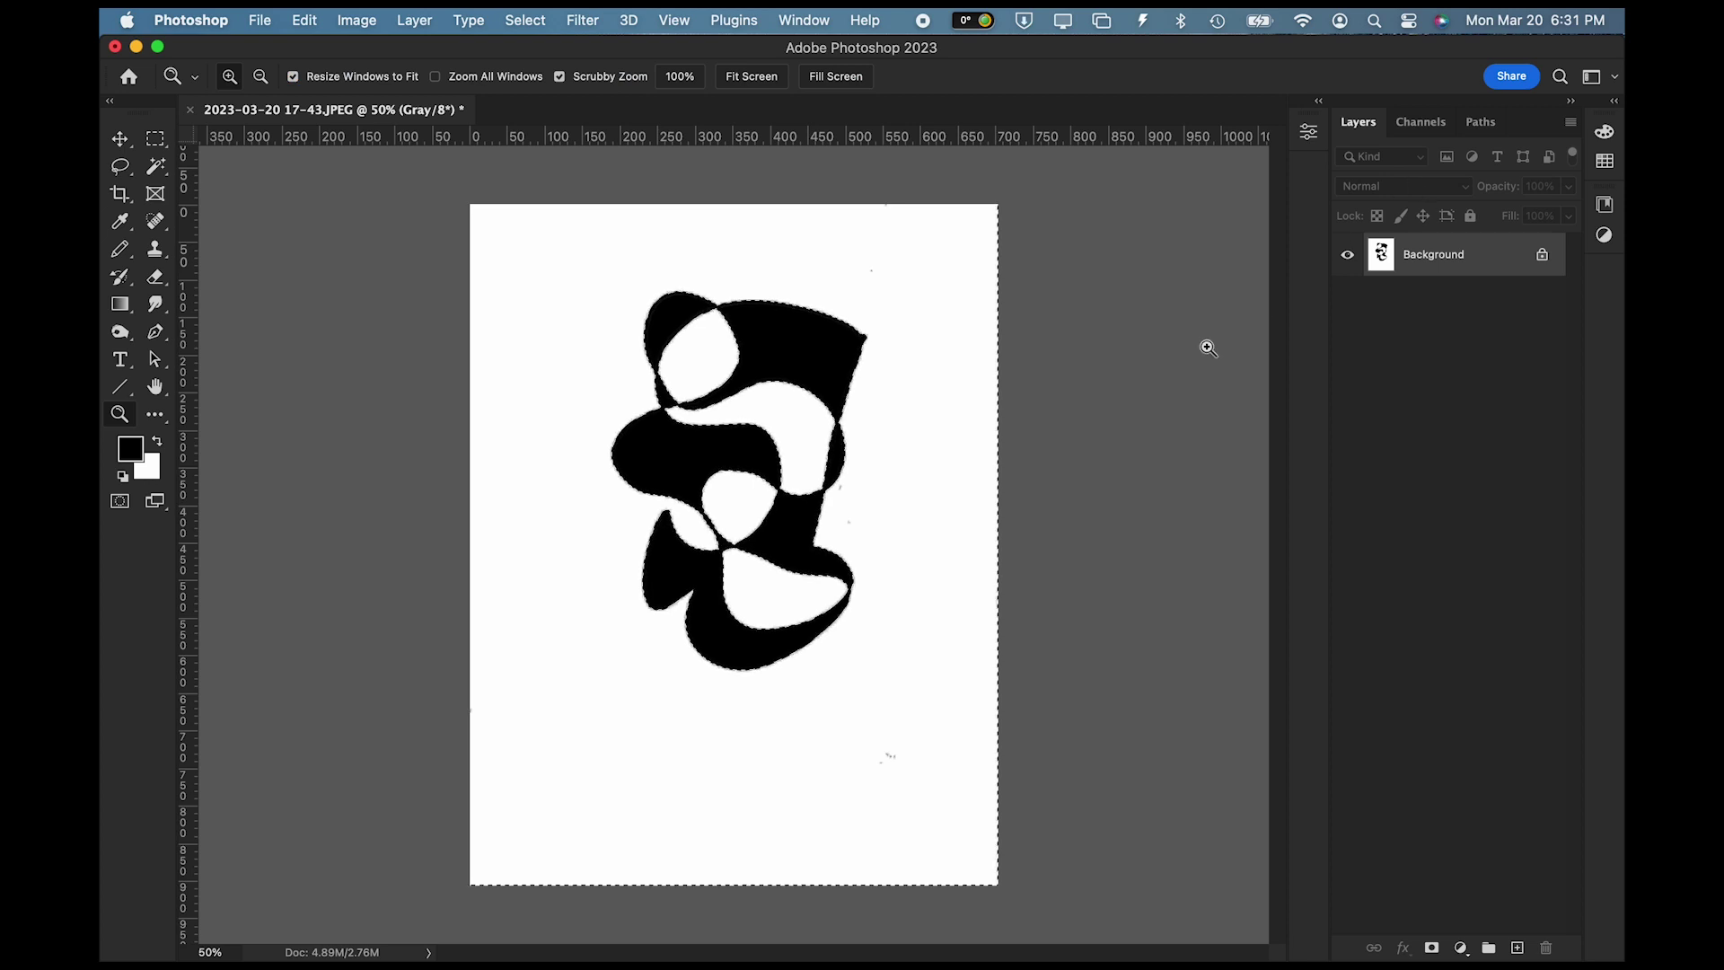
# Step: Cut the selected black shapes out of the Background layer
pyautogui.moveTo(1120, 412); pyautogui.dragTo(939, 627)
pyautogui.press('m')
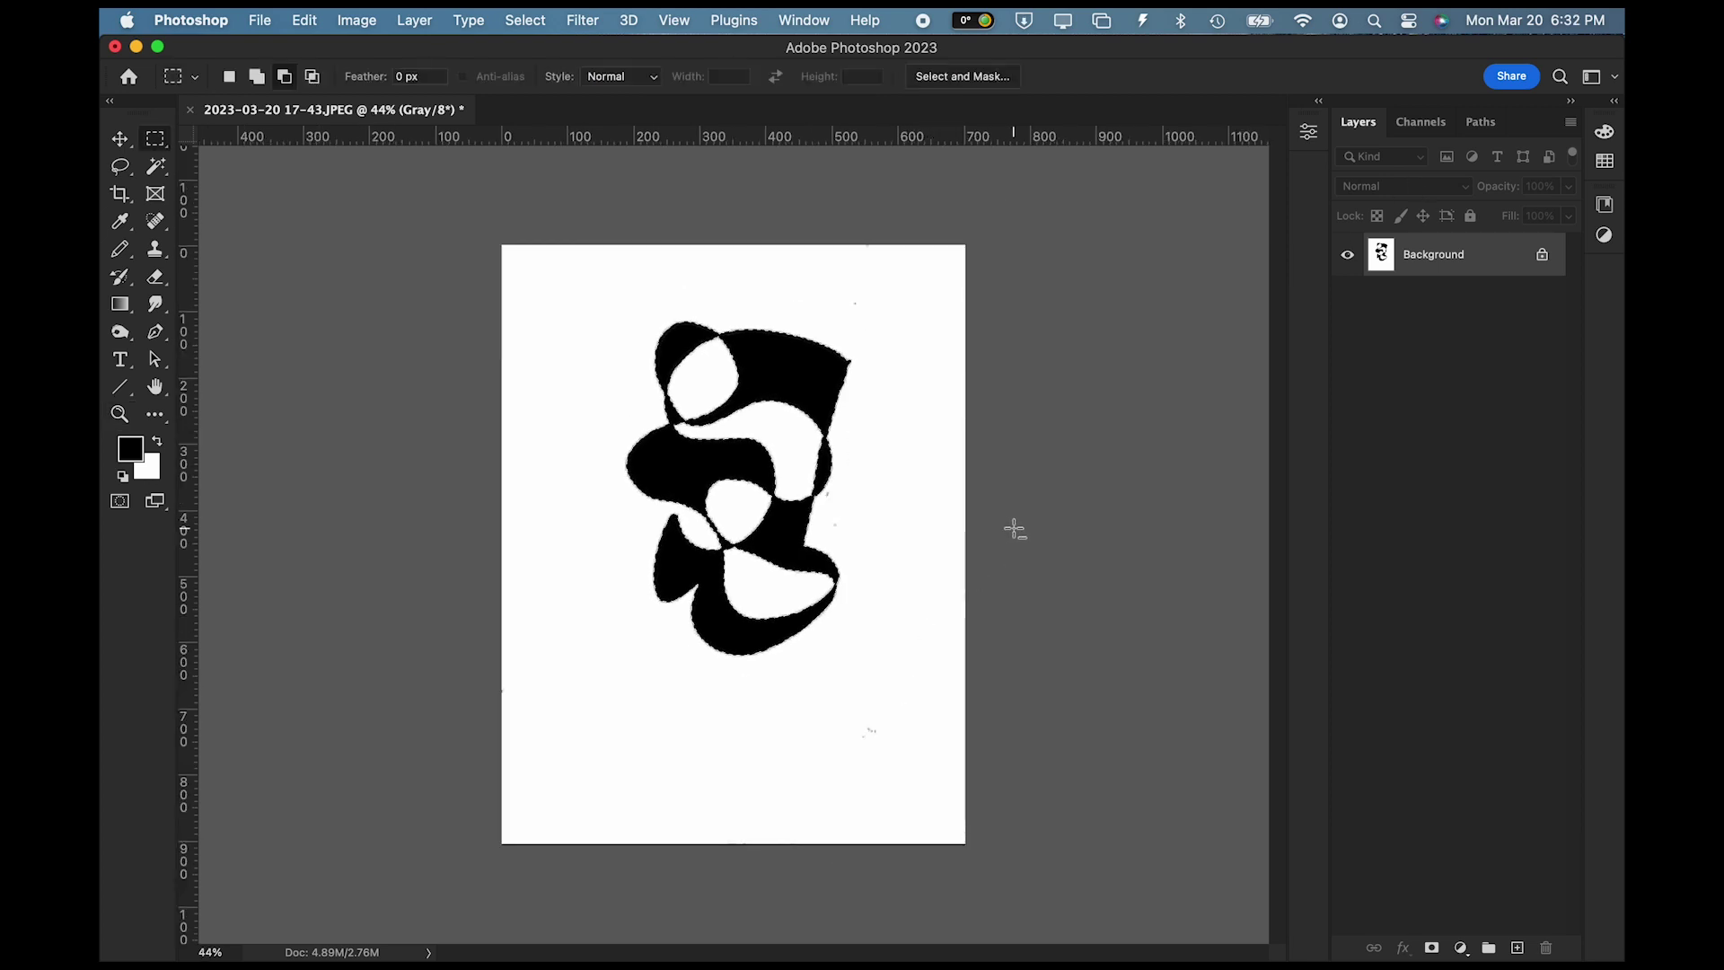
pyautogui.press('BackSpace')
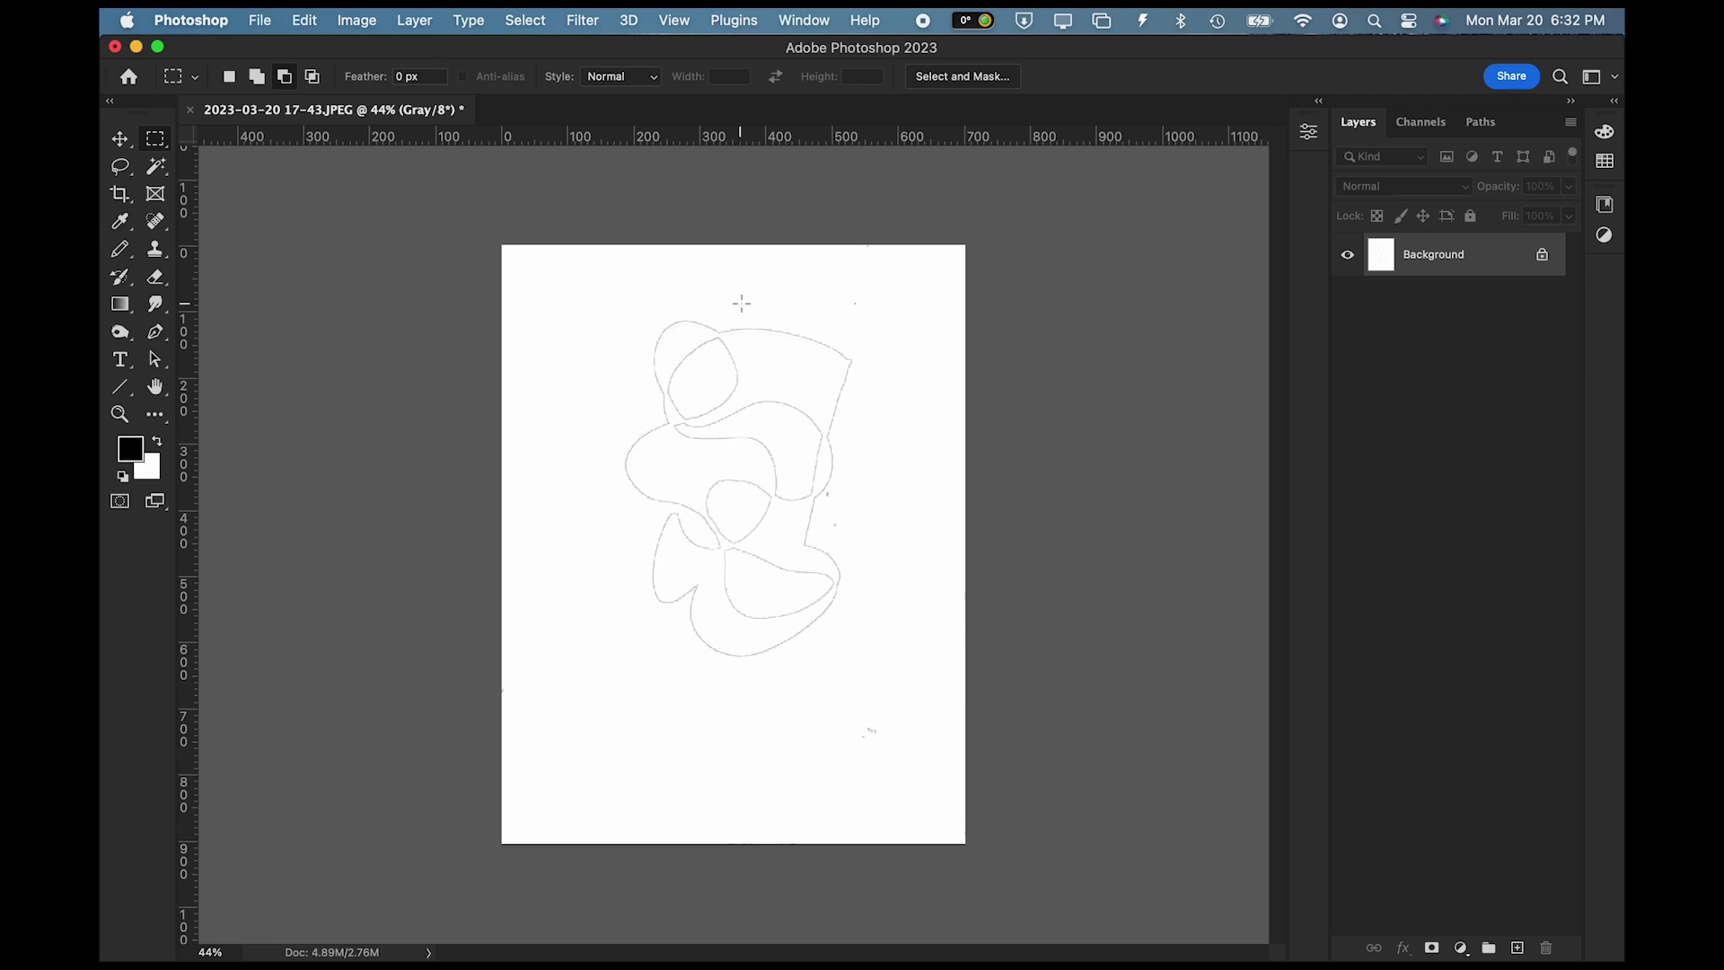
# Step: Fill the whole Background layer with white at Normal mode and 100% opacity, covering the leftover outlines
pyautogui.click(304, 22)
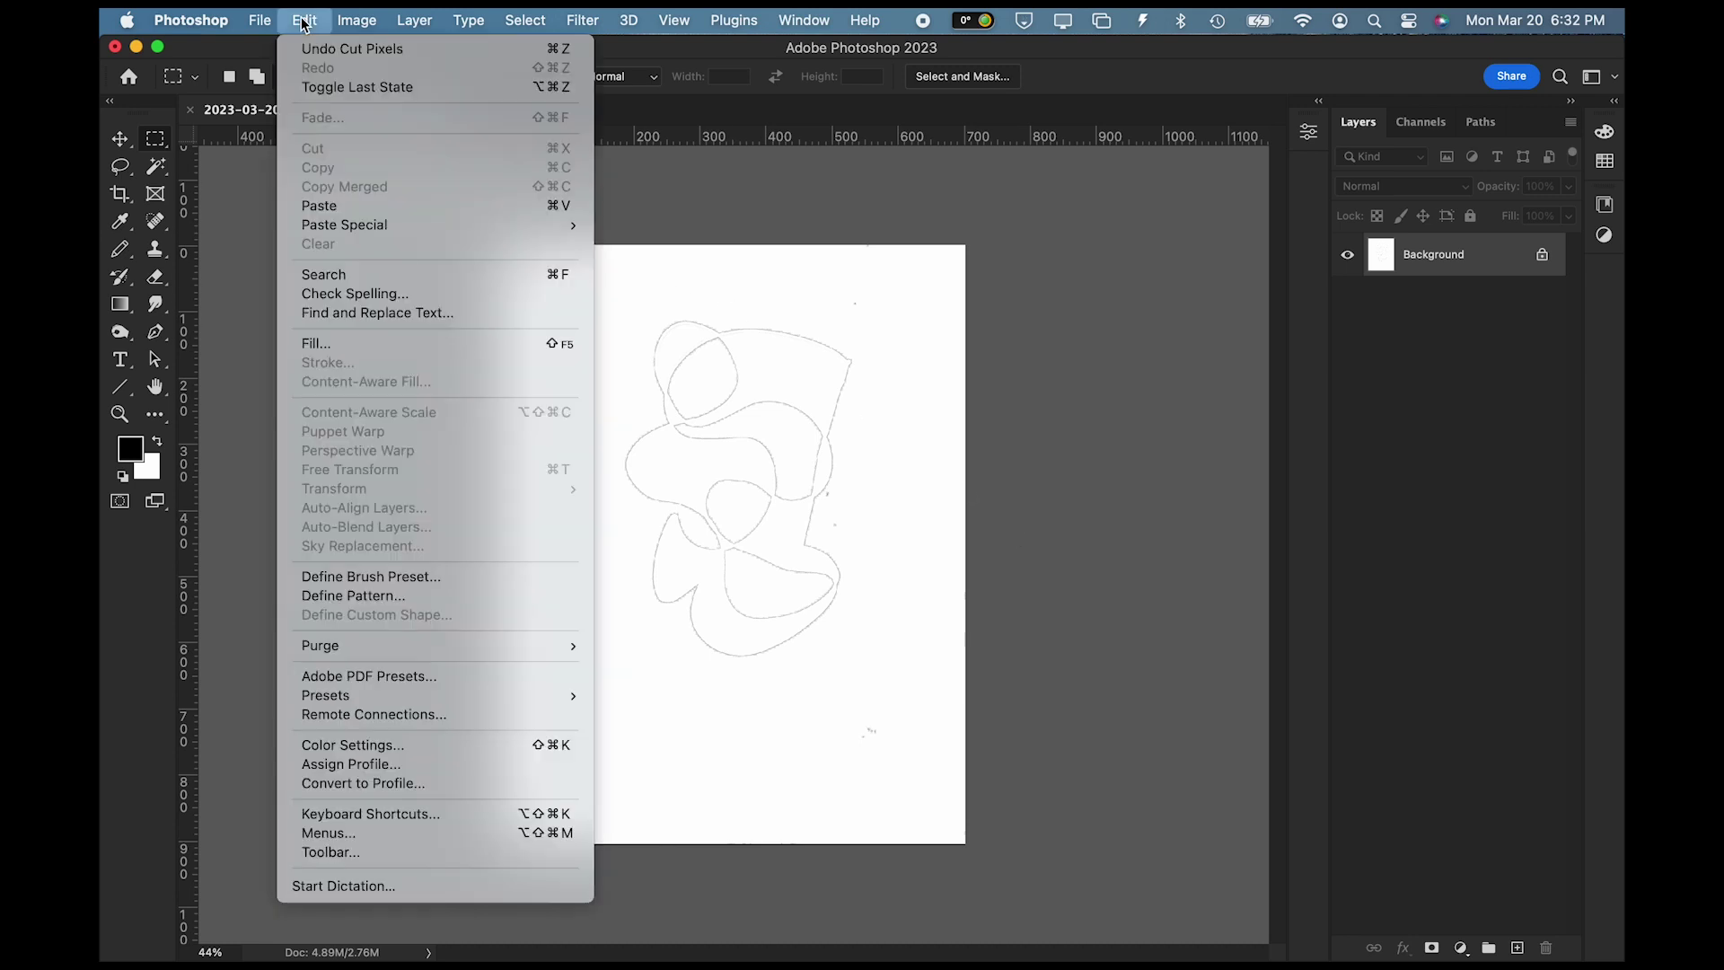
pyautogui.click(359, 343)
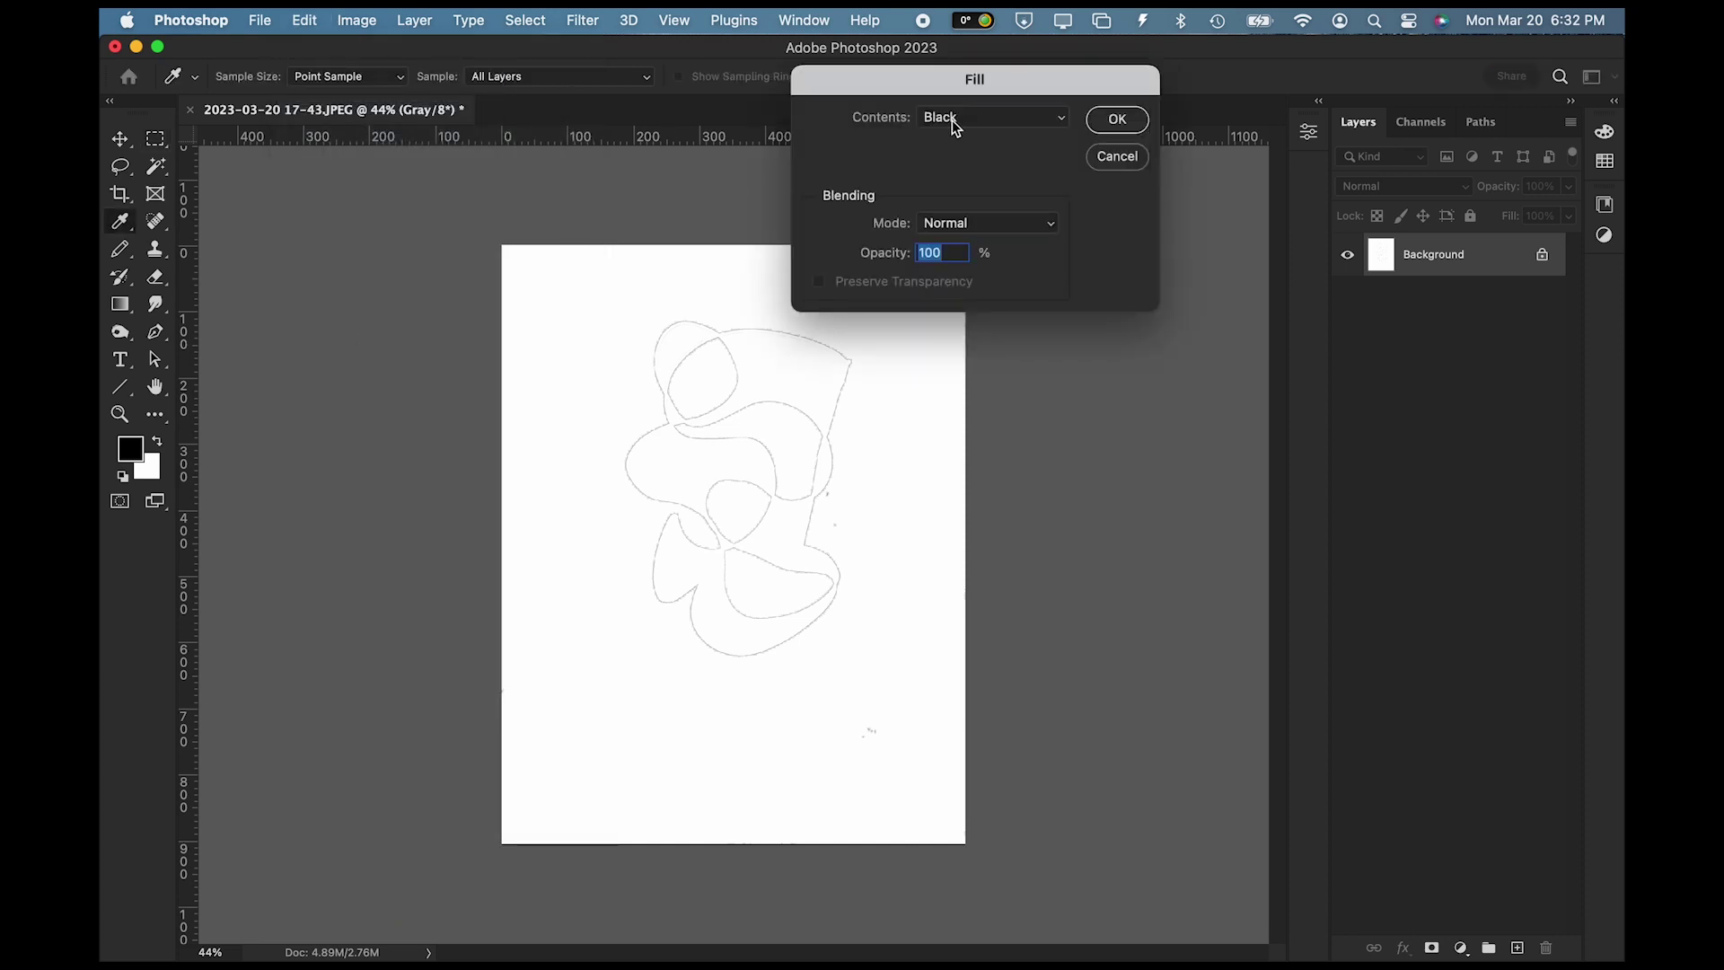
pyautogui.click(954, 126)
pyautogui.click(957, 166)
pyautogui.click(1106, 121)
pyautogui.press('m')
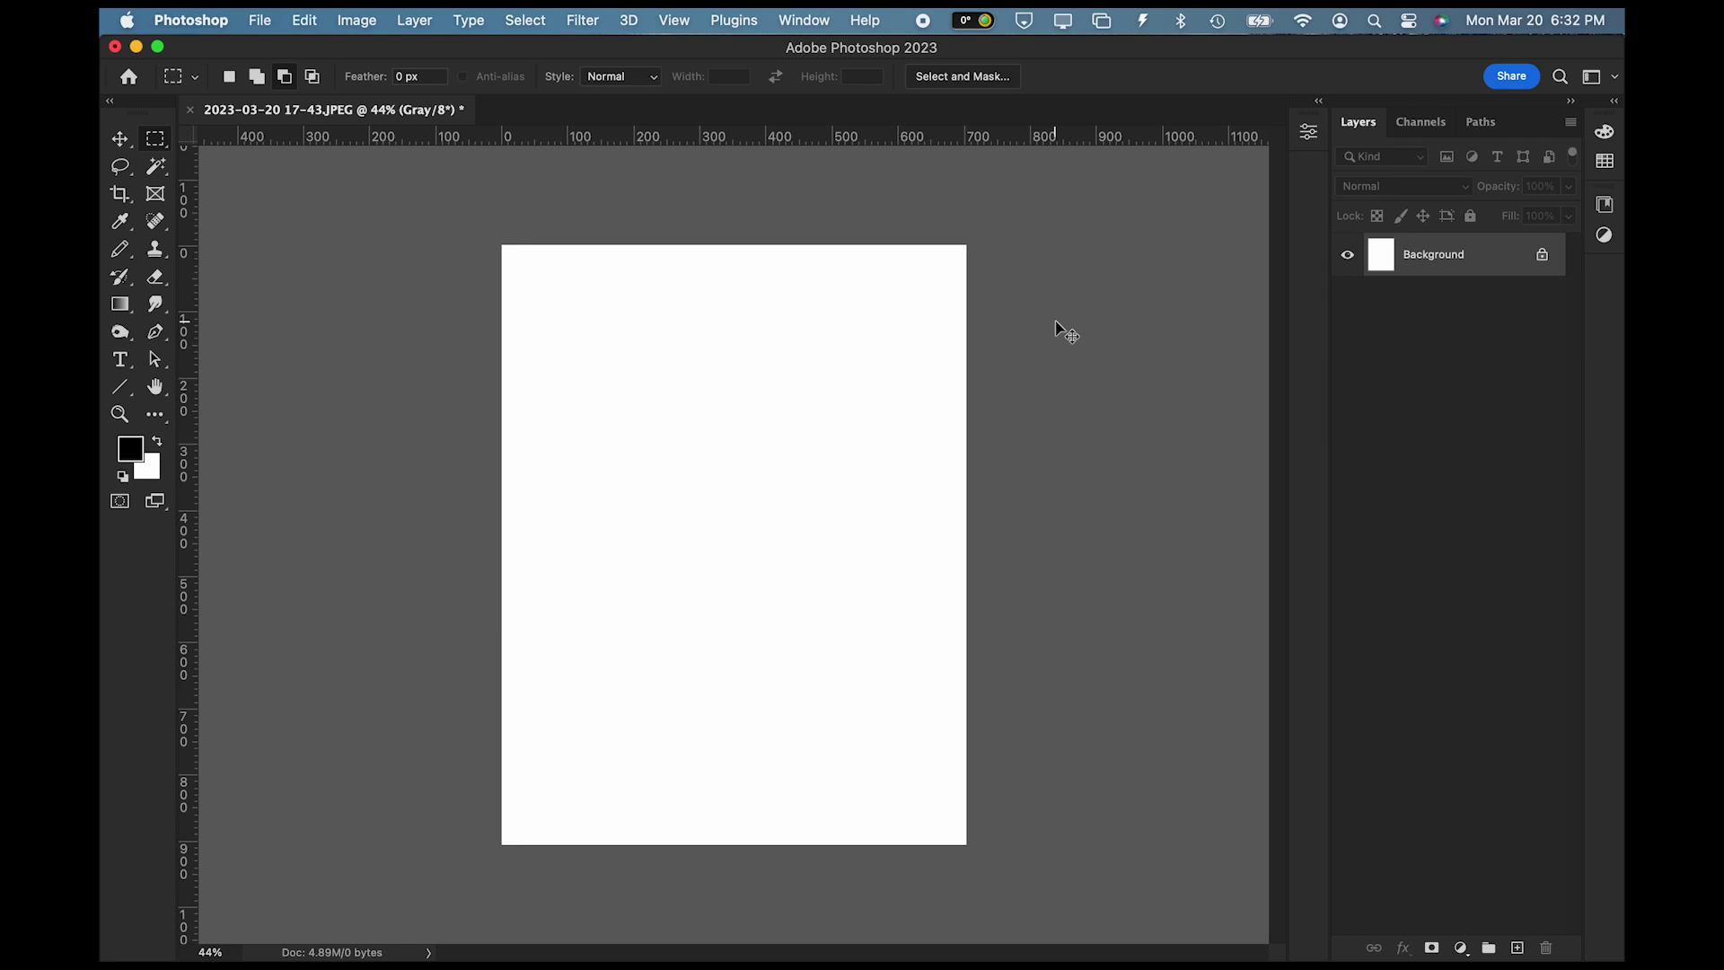
# Step: Paste the cut black shapes as a new layer and move them up and left toward the page centre
pyautogui.press('super+v')
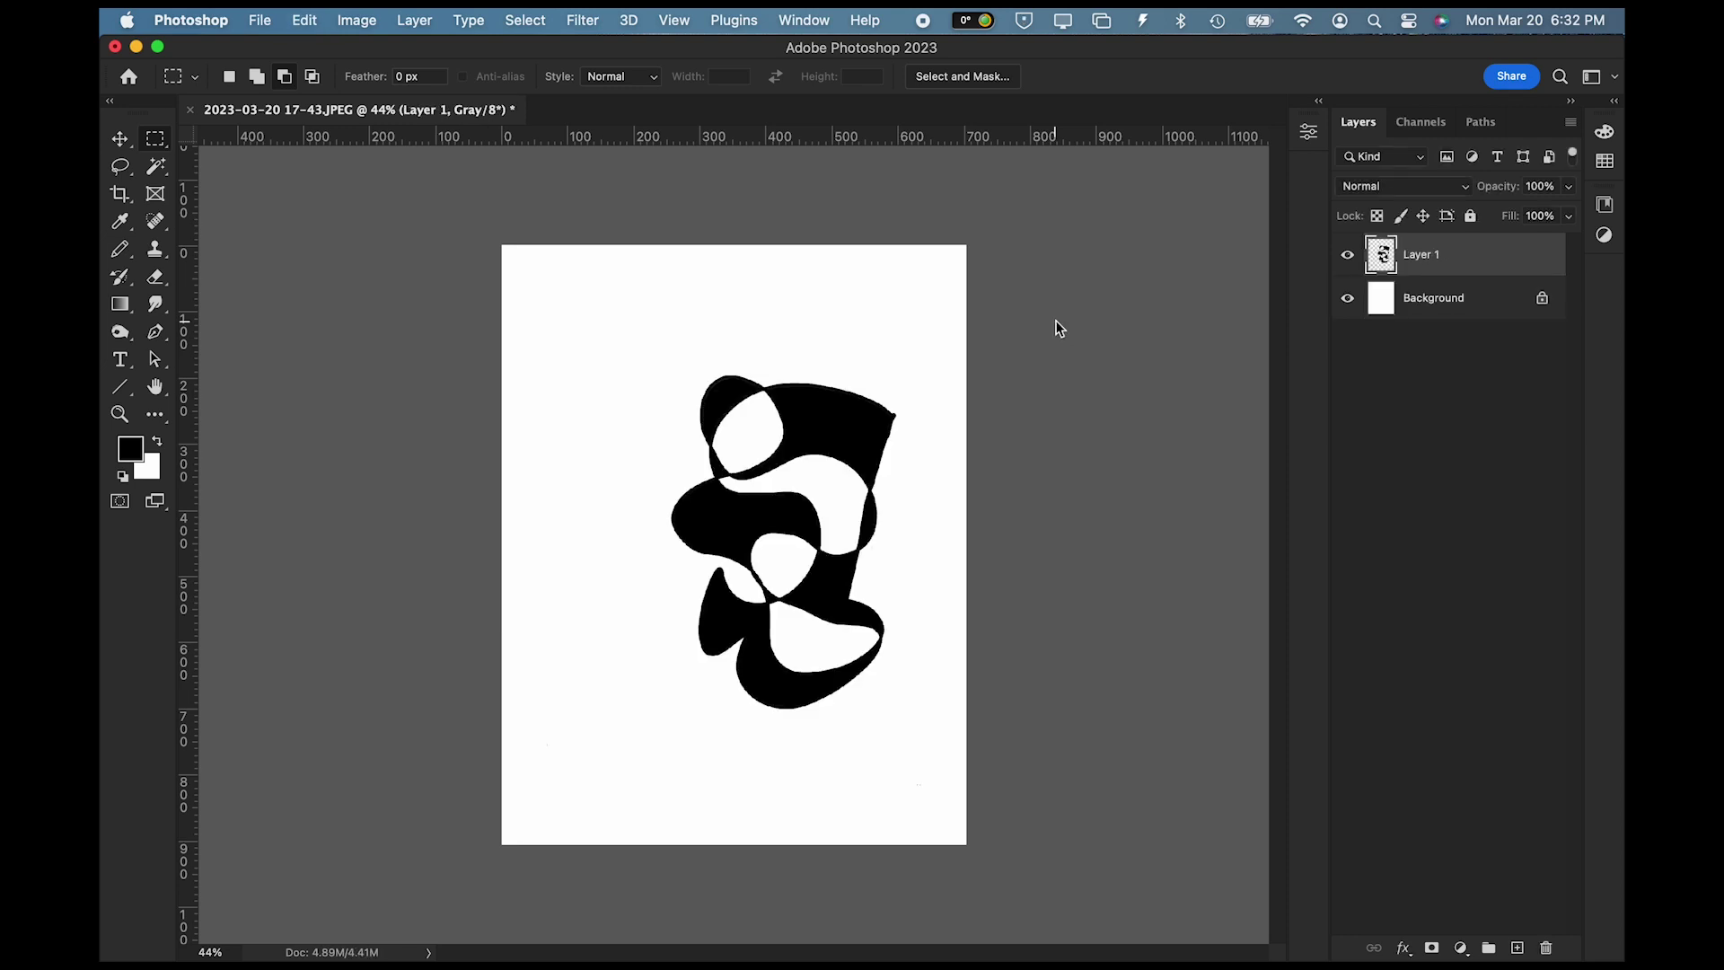
pyautogui.click(119, 140)
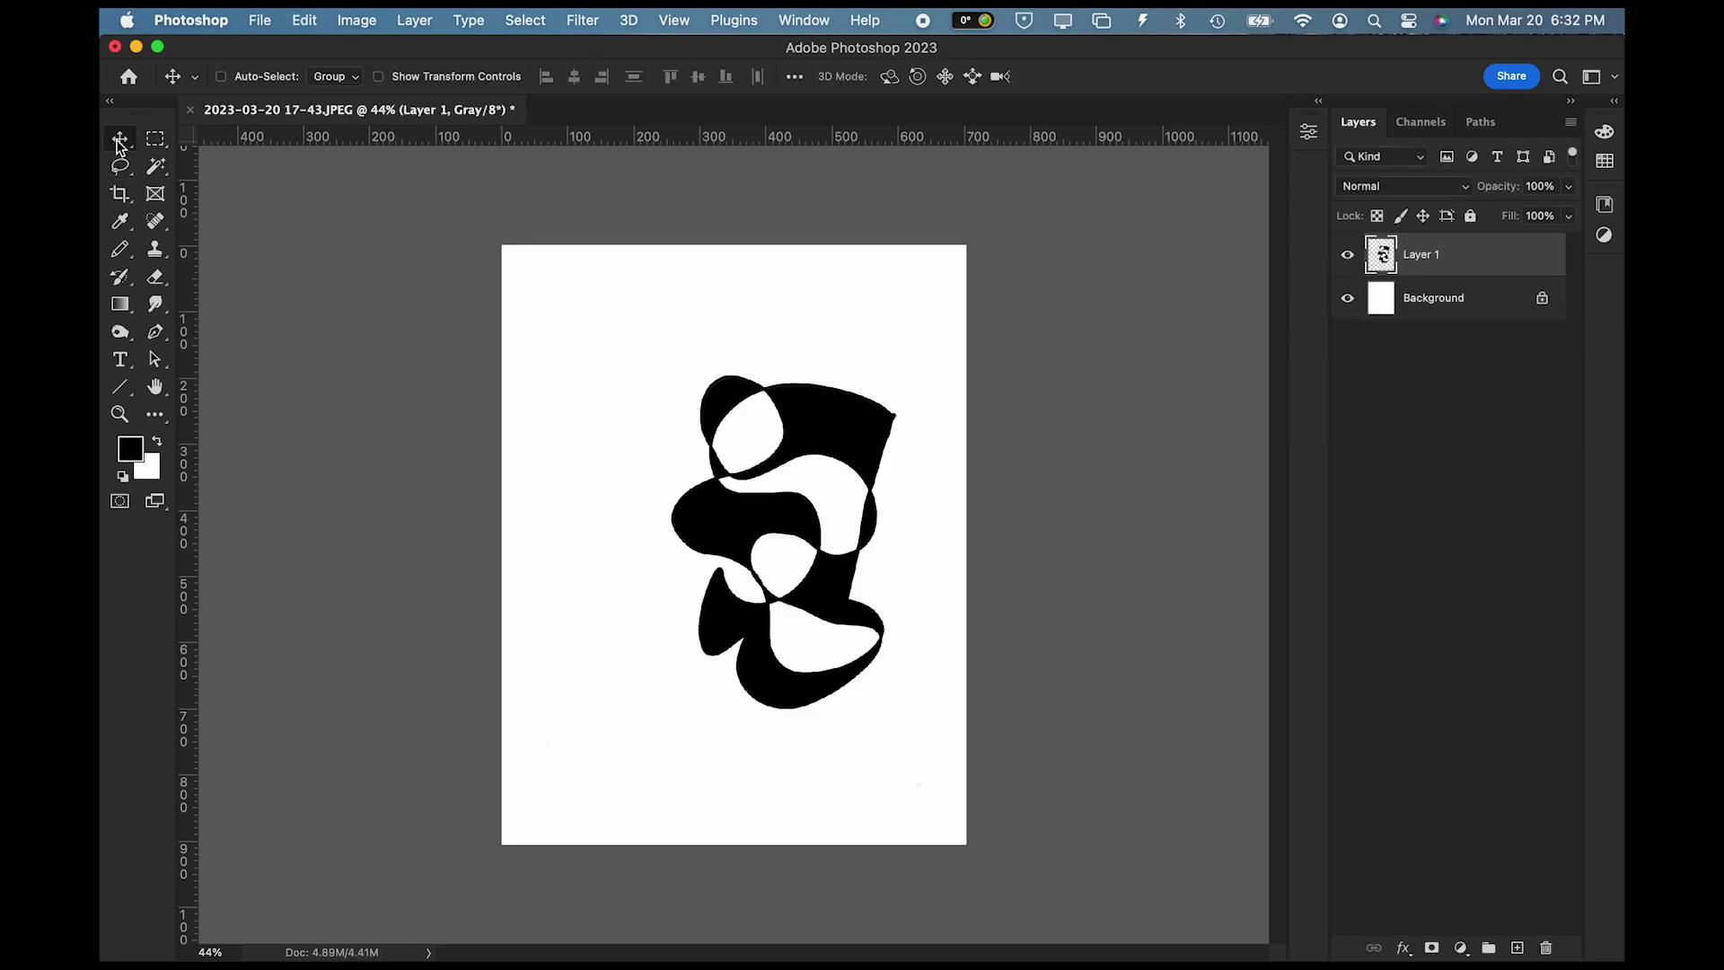
pyautogui.moveTo(818, 420); pyautogui.dragTo(759, 378)
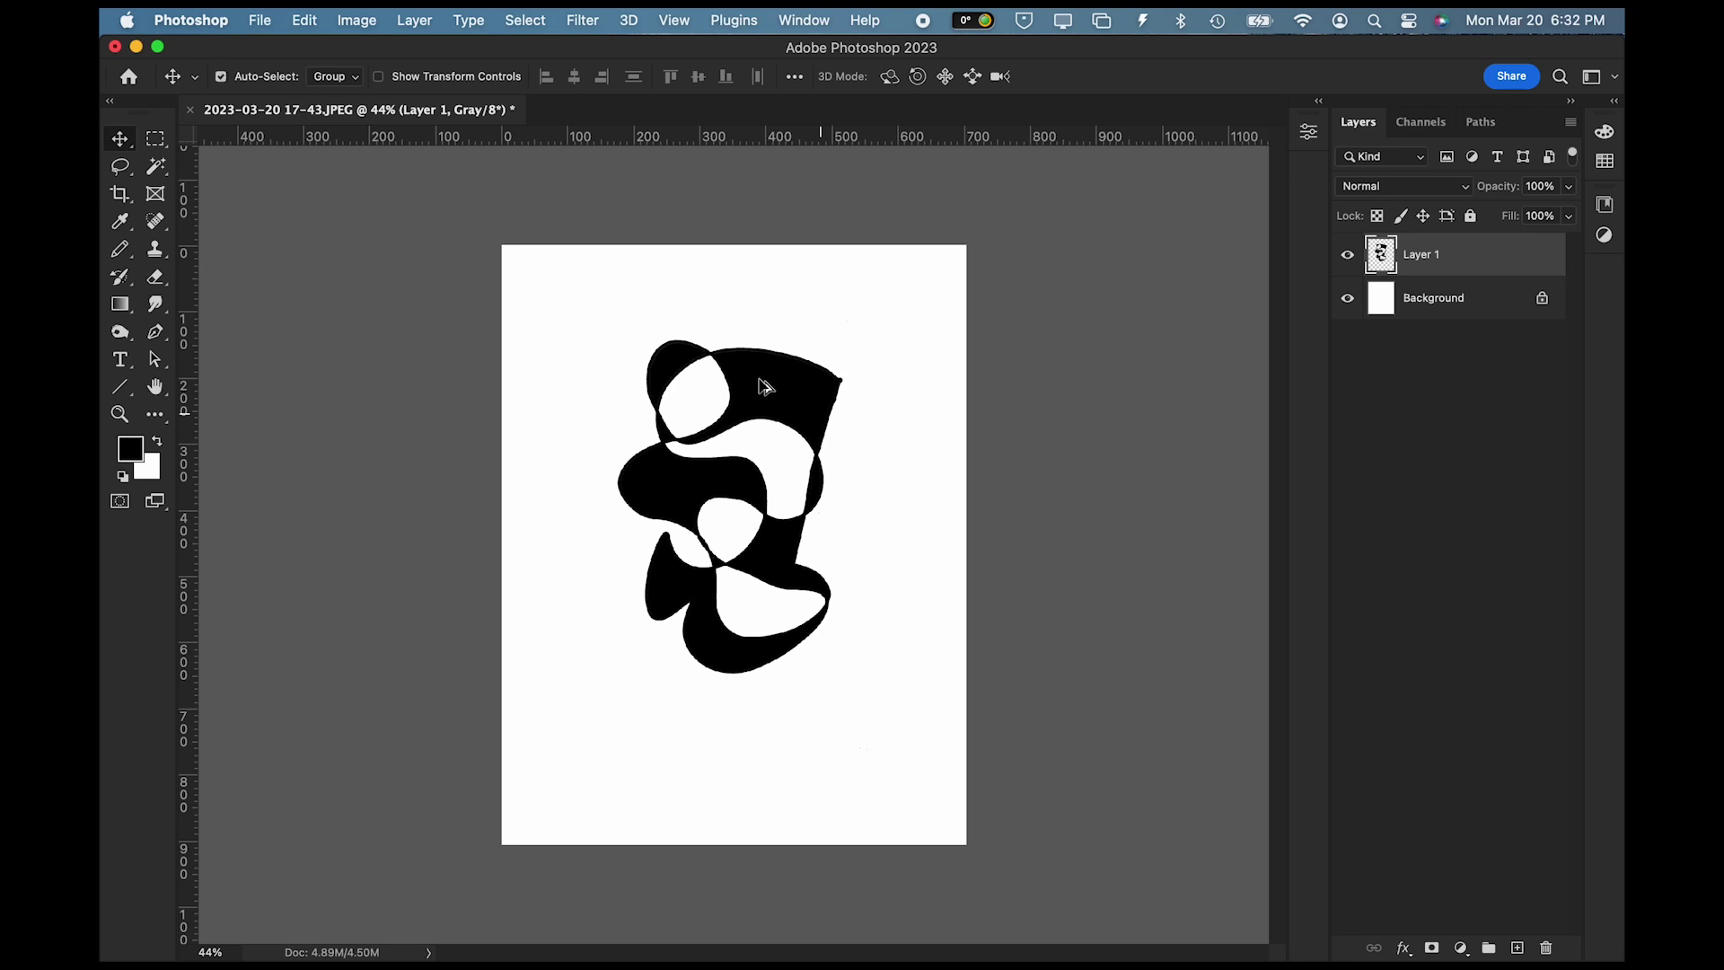
# Step: Set the image resolution to 300 pixels/inch with resampling turned off
pyautogui.press('alt+super+i')
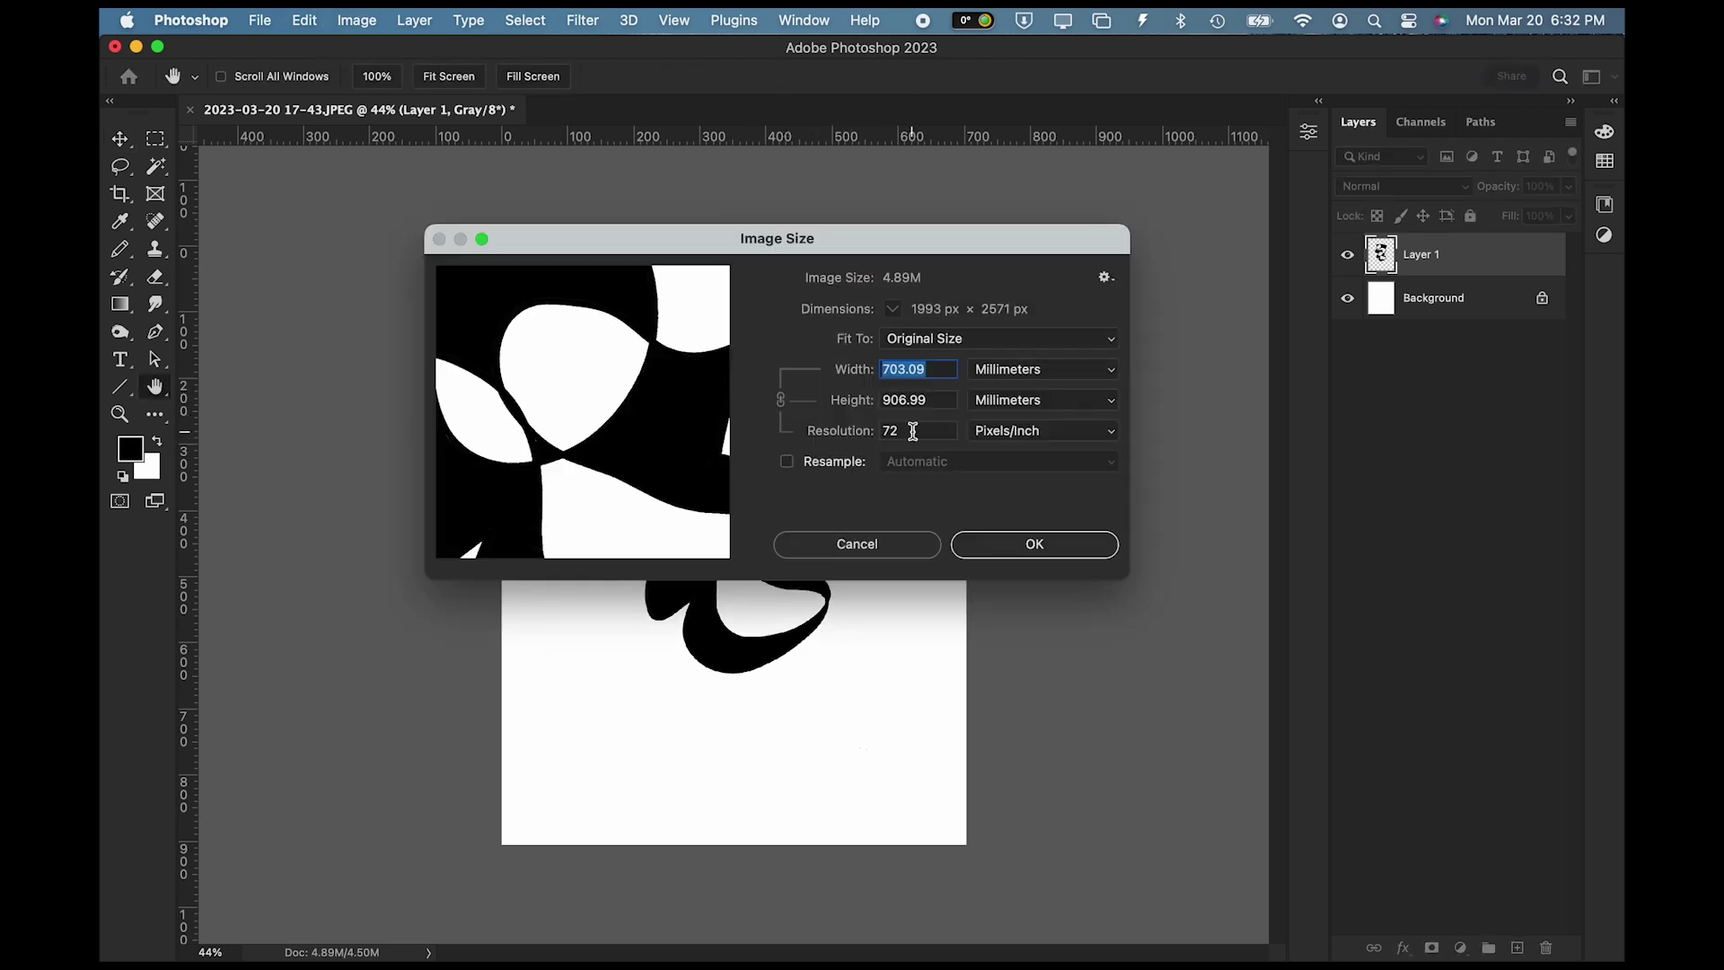
pyautogui.click(788, 464)
pyautogui.click(787, 462)
pyautogui.click(911, 431)
pyautogui.moveTo(911, 431); pyautogui.dragTo(841, 433)
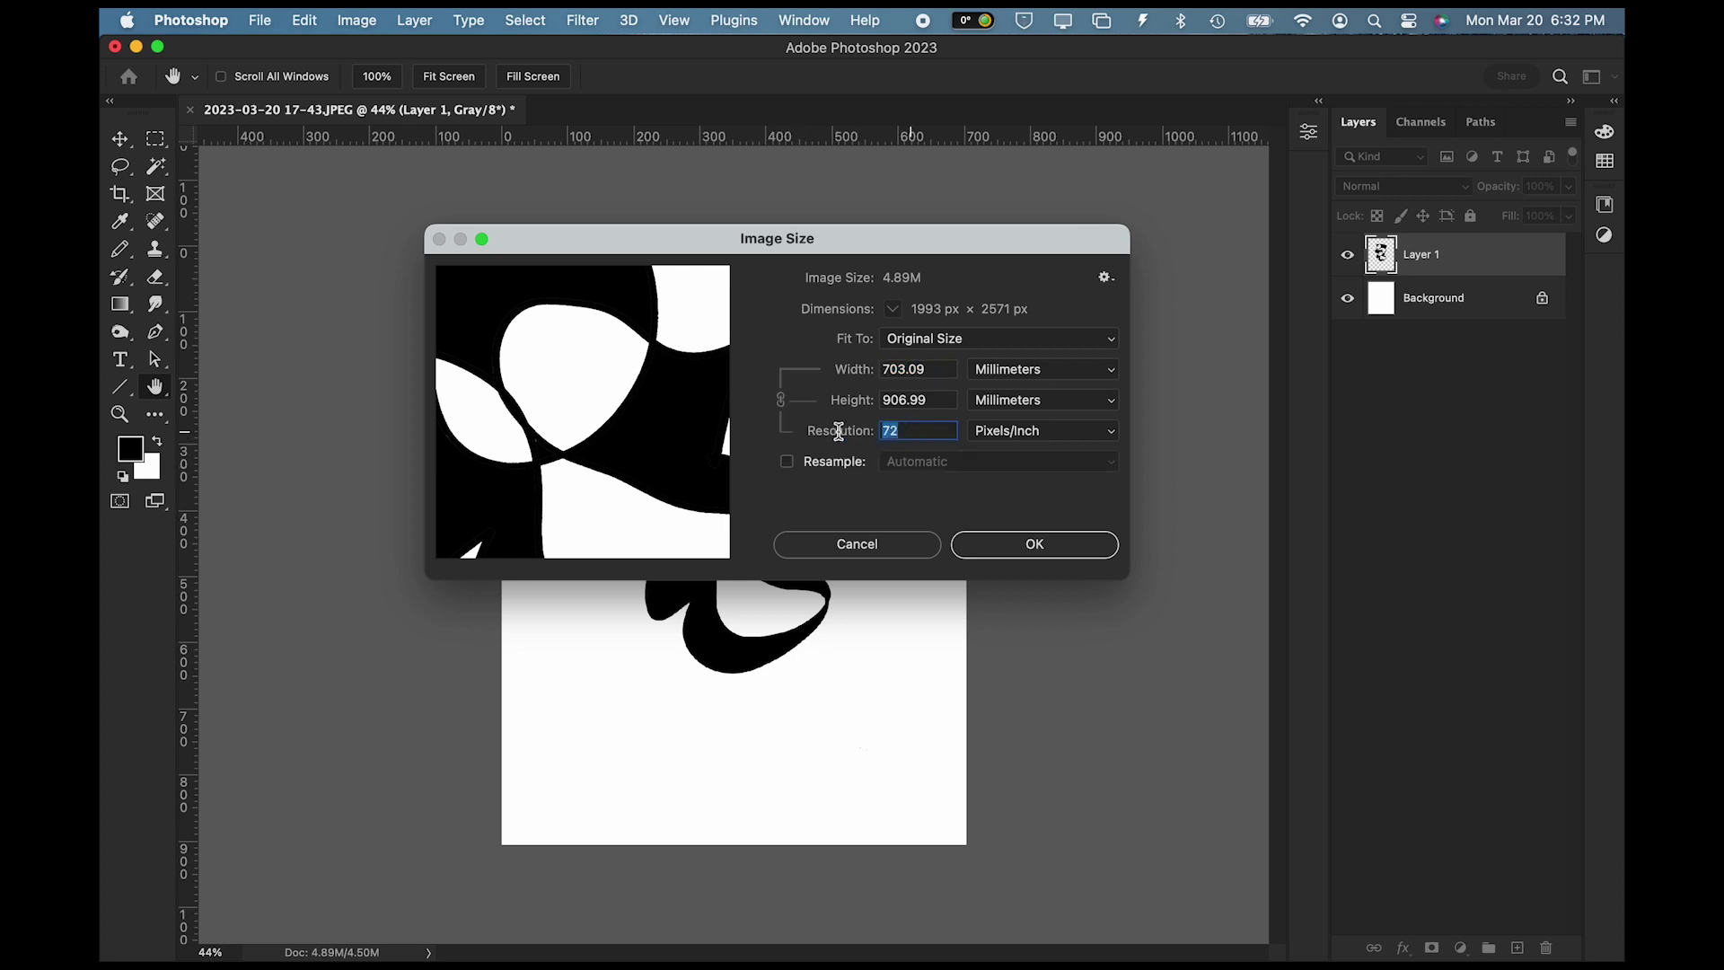
pyautogui.write('300')
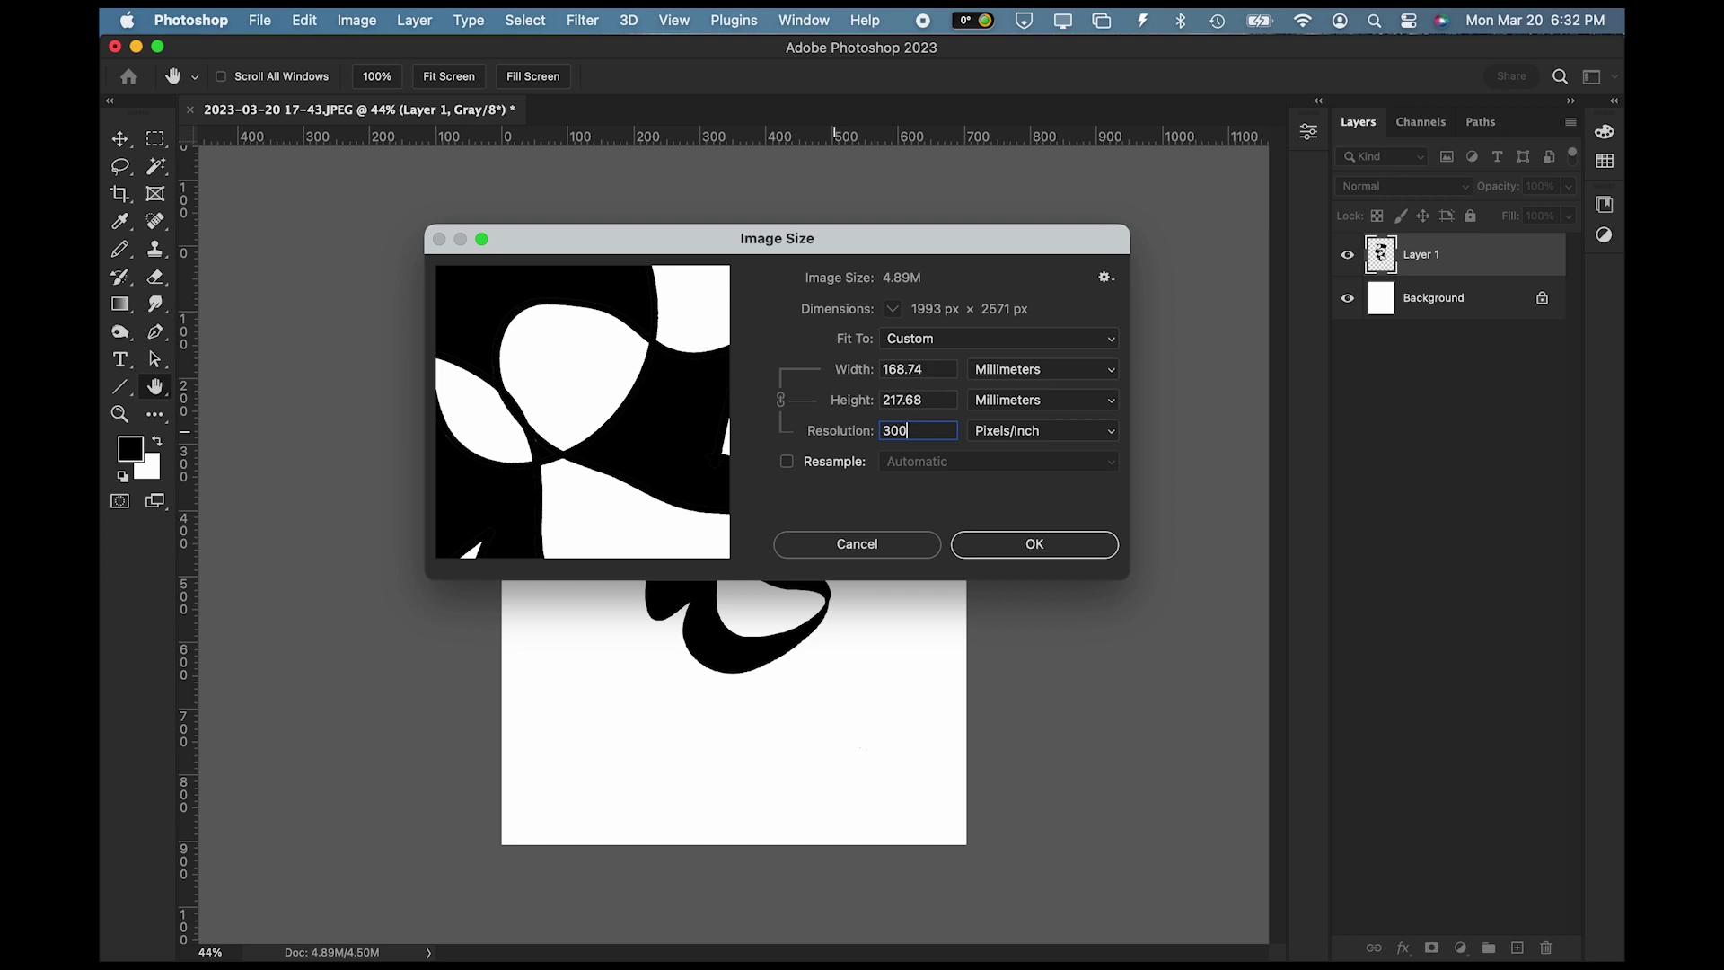
pyautogui.press('Return')
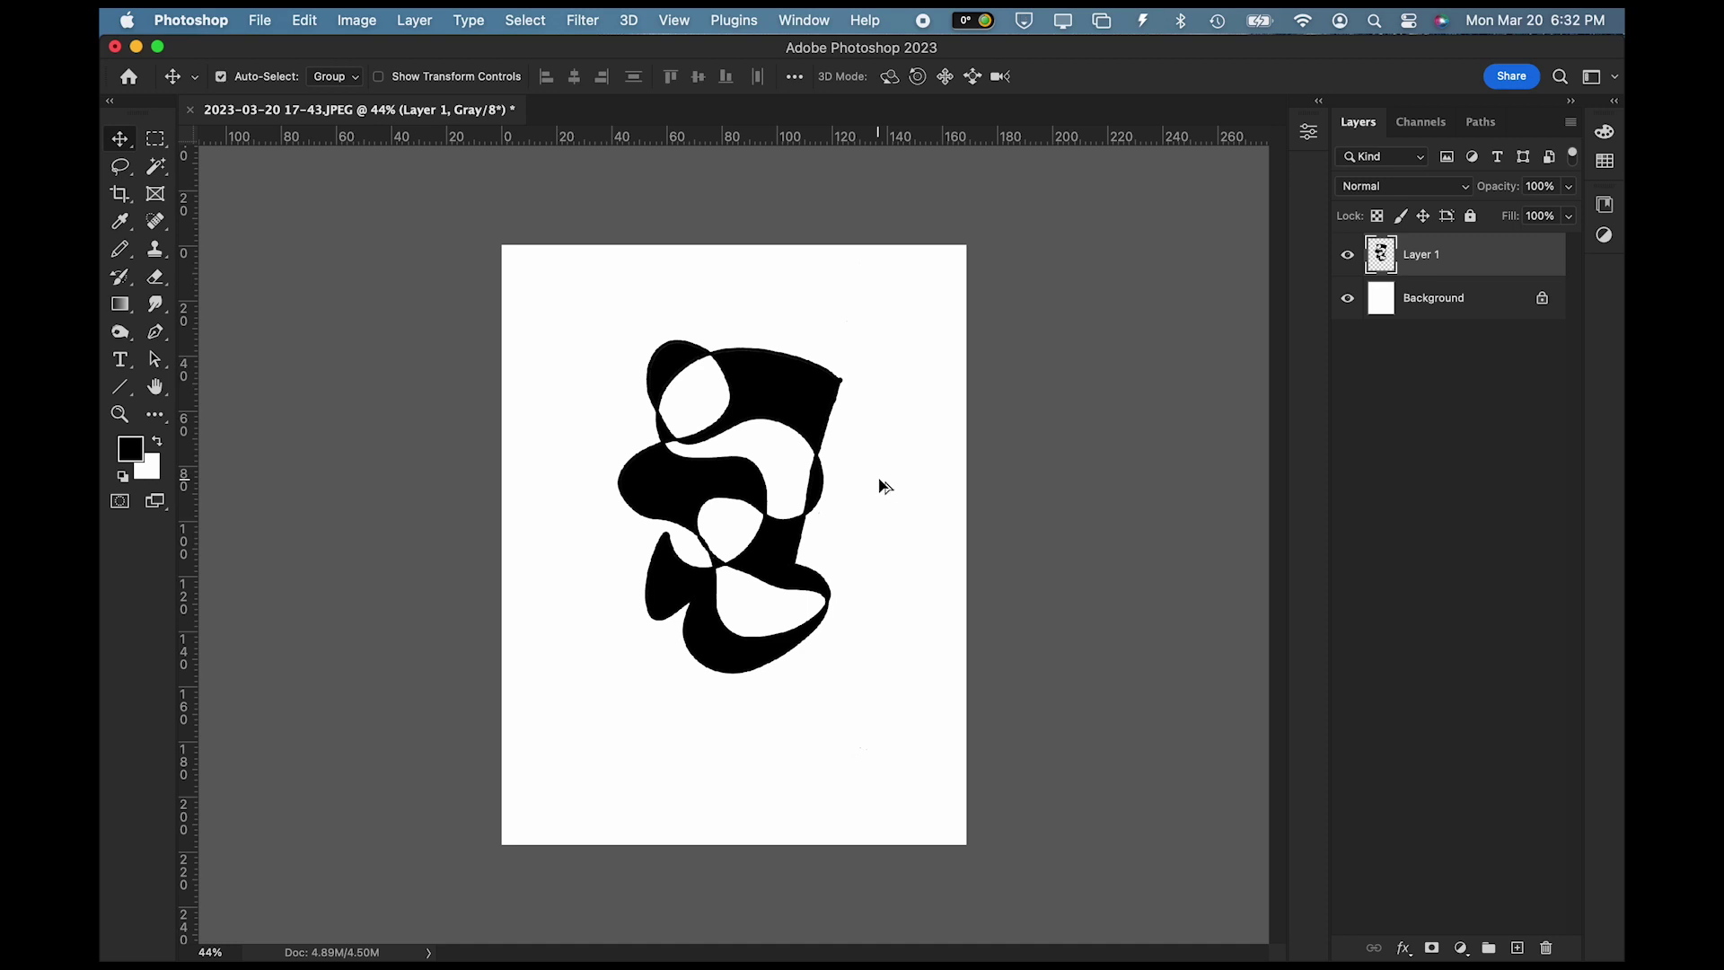
# Step: Resize the canvas to 105 mm wide by 70 mm high from the centre anchor, accepting the clipping
pyautogui.press('super+alt+i')
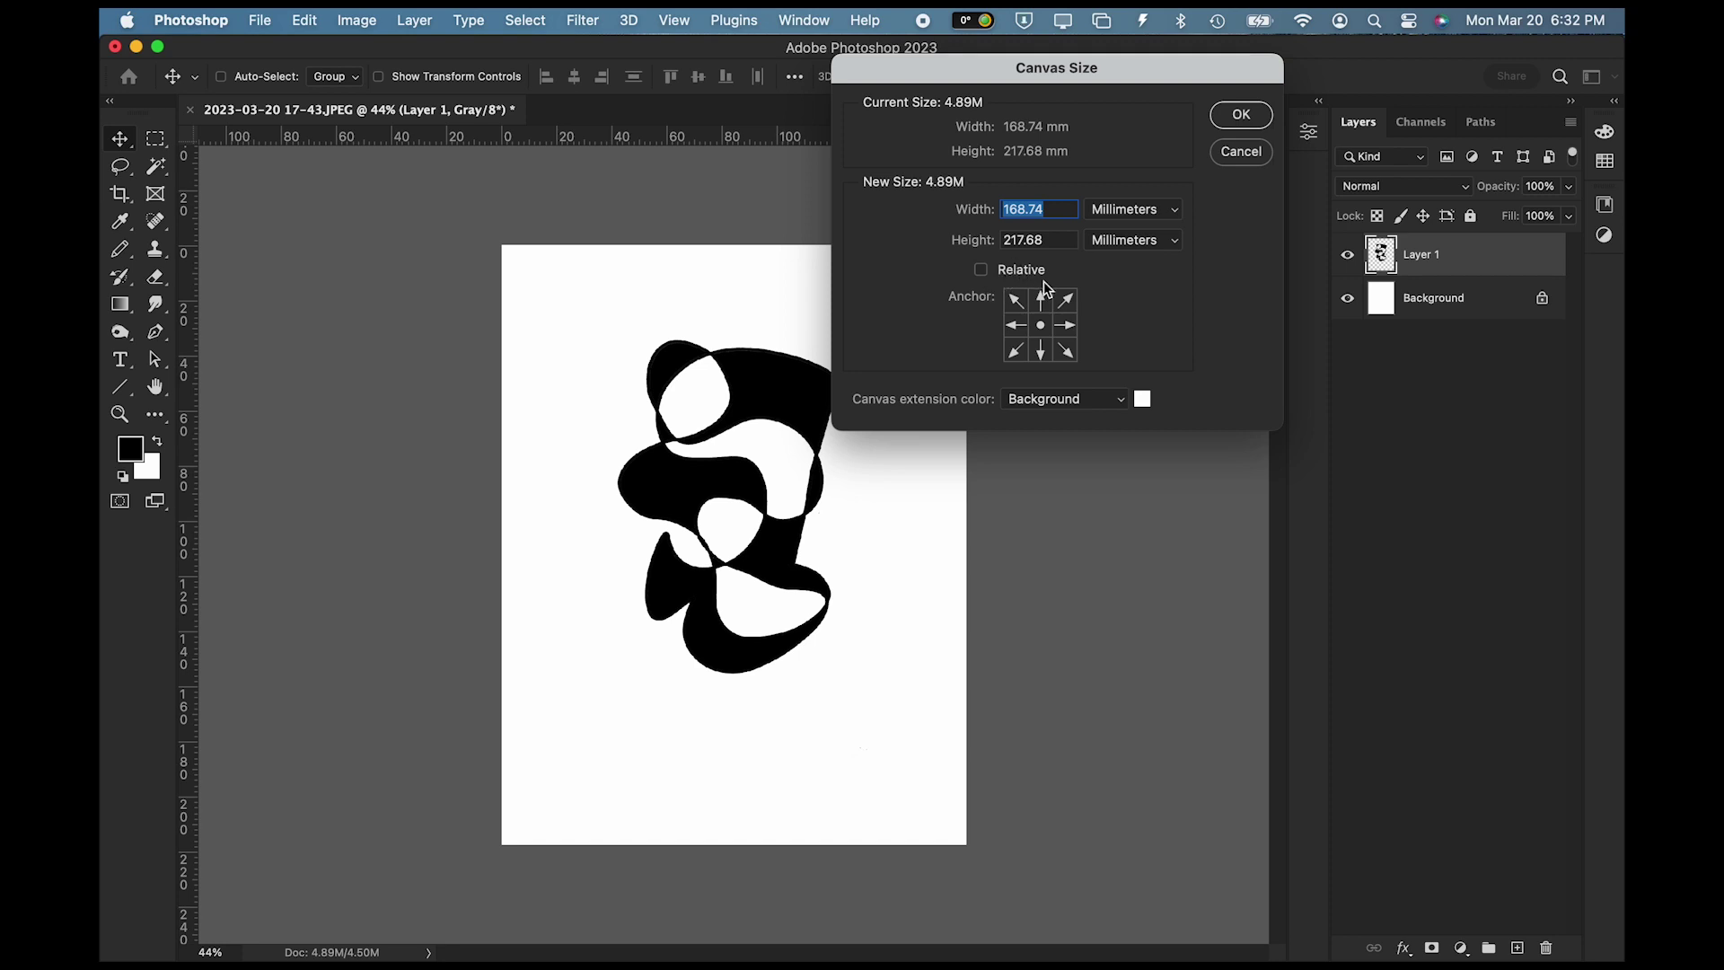
pyautogui.write('105')
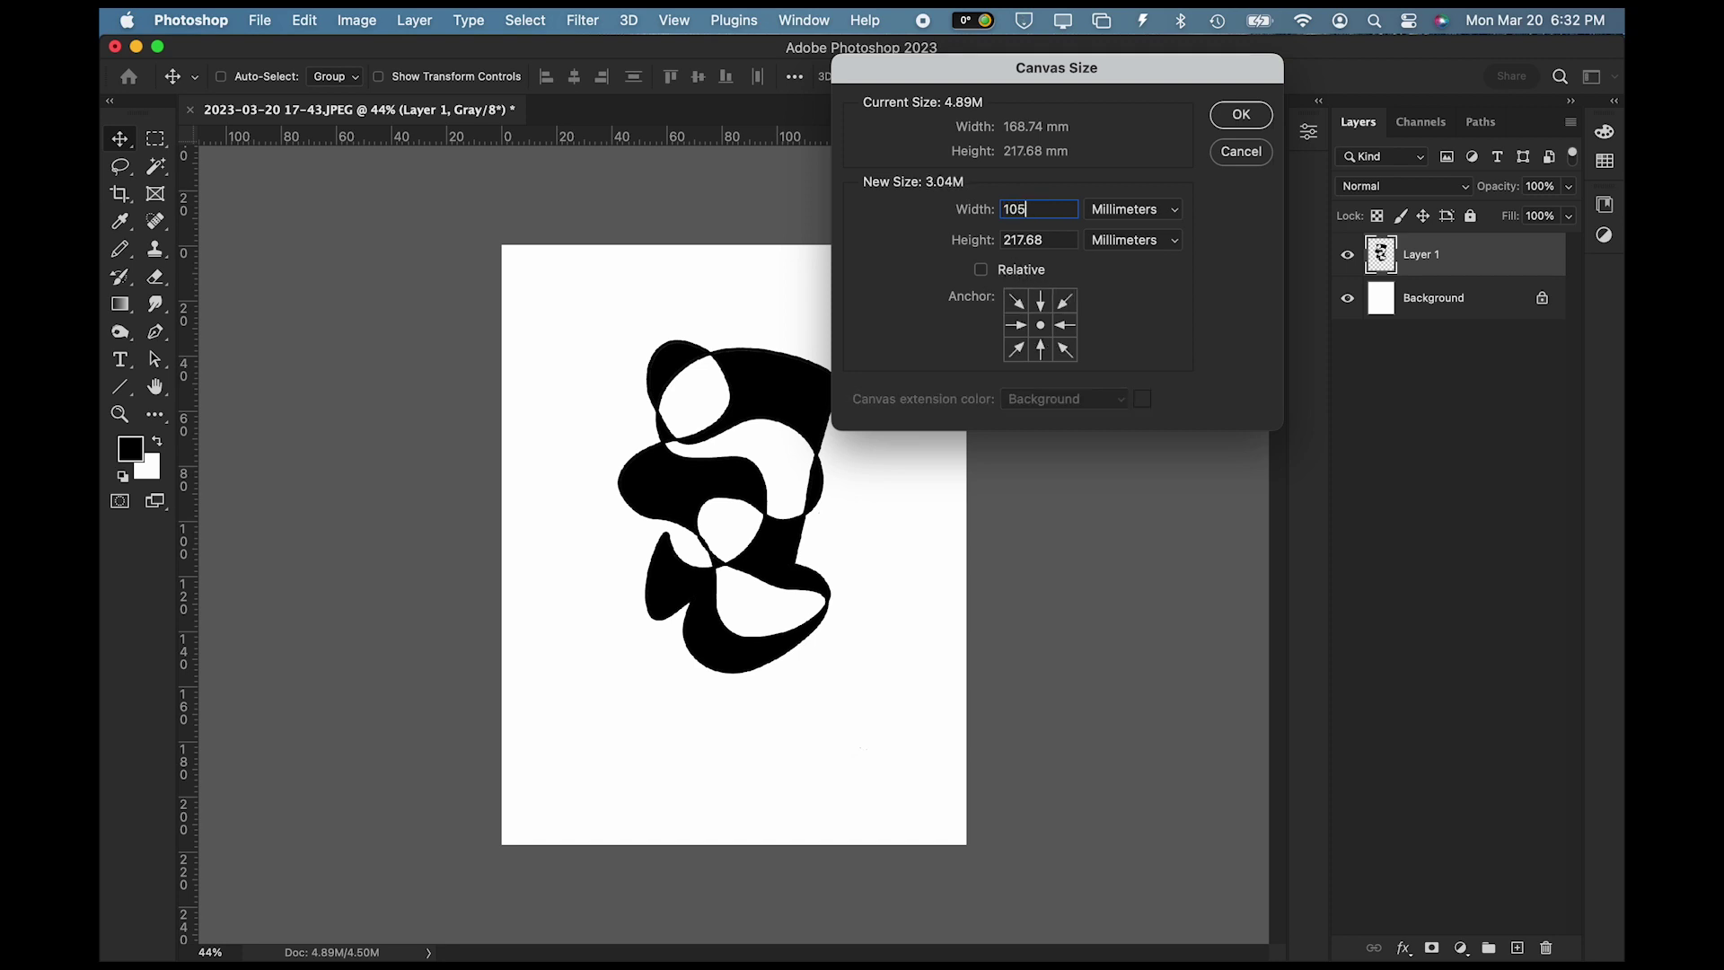
pyautogui.press('Tab')
pyautogui.write('70')
pyautogui.press('Return')
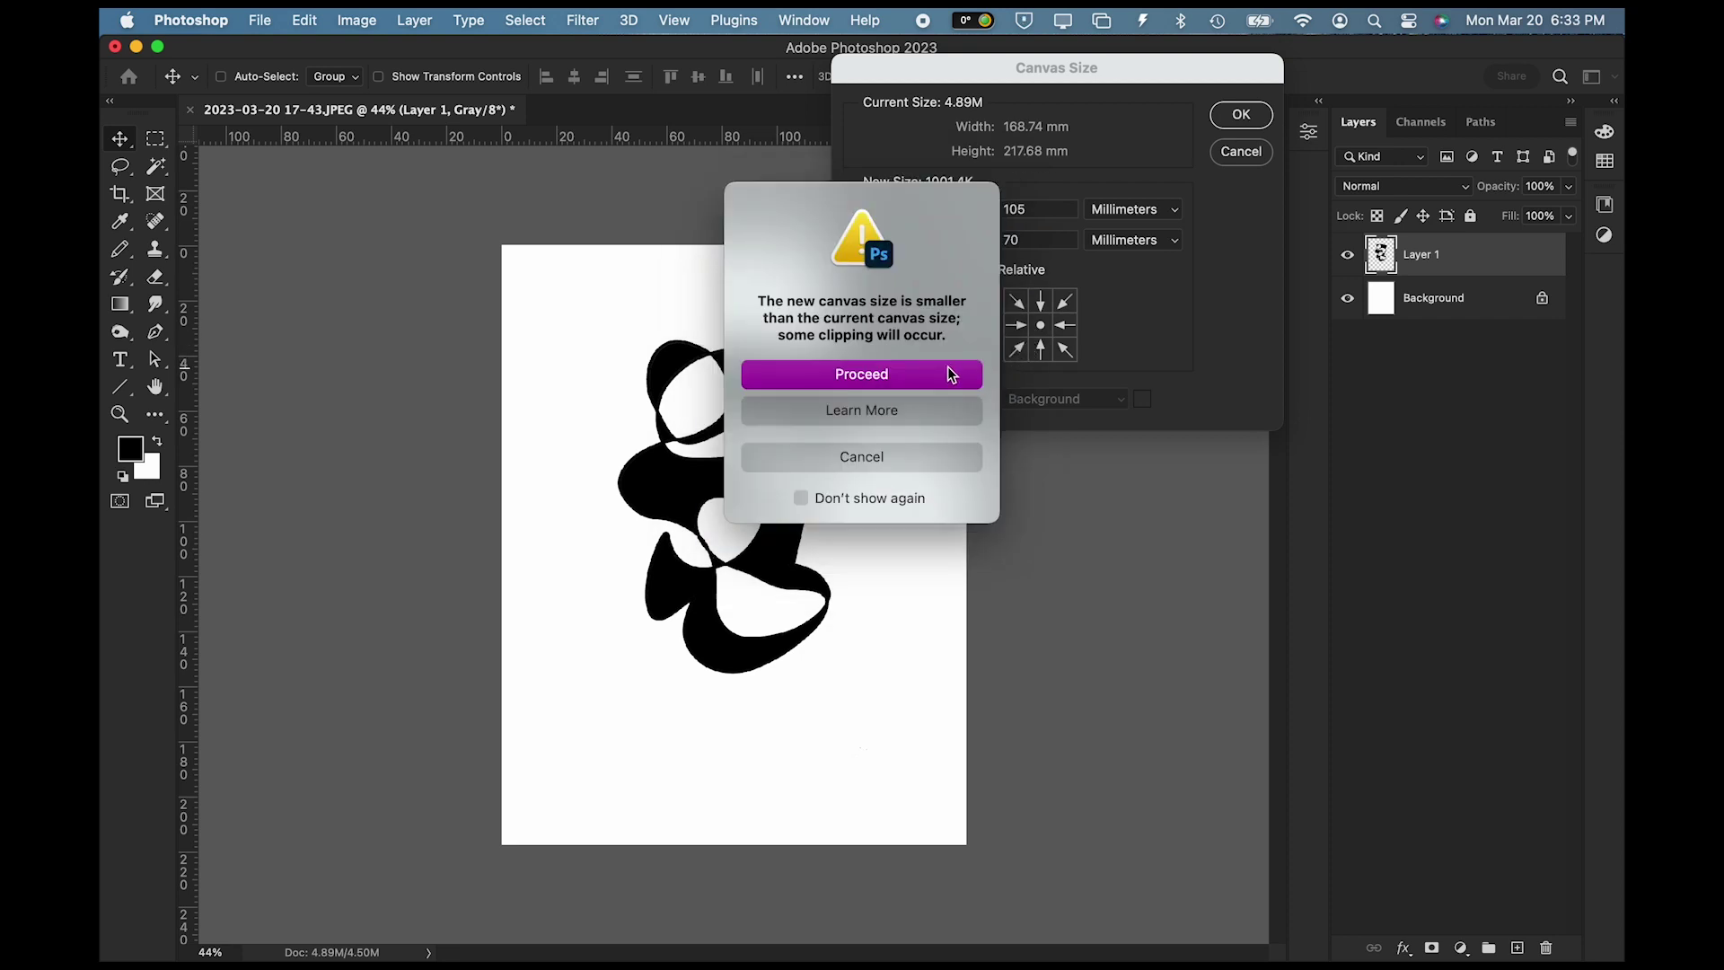
pyautogui.click(948, 370)
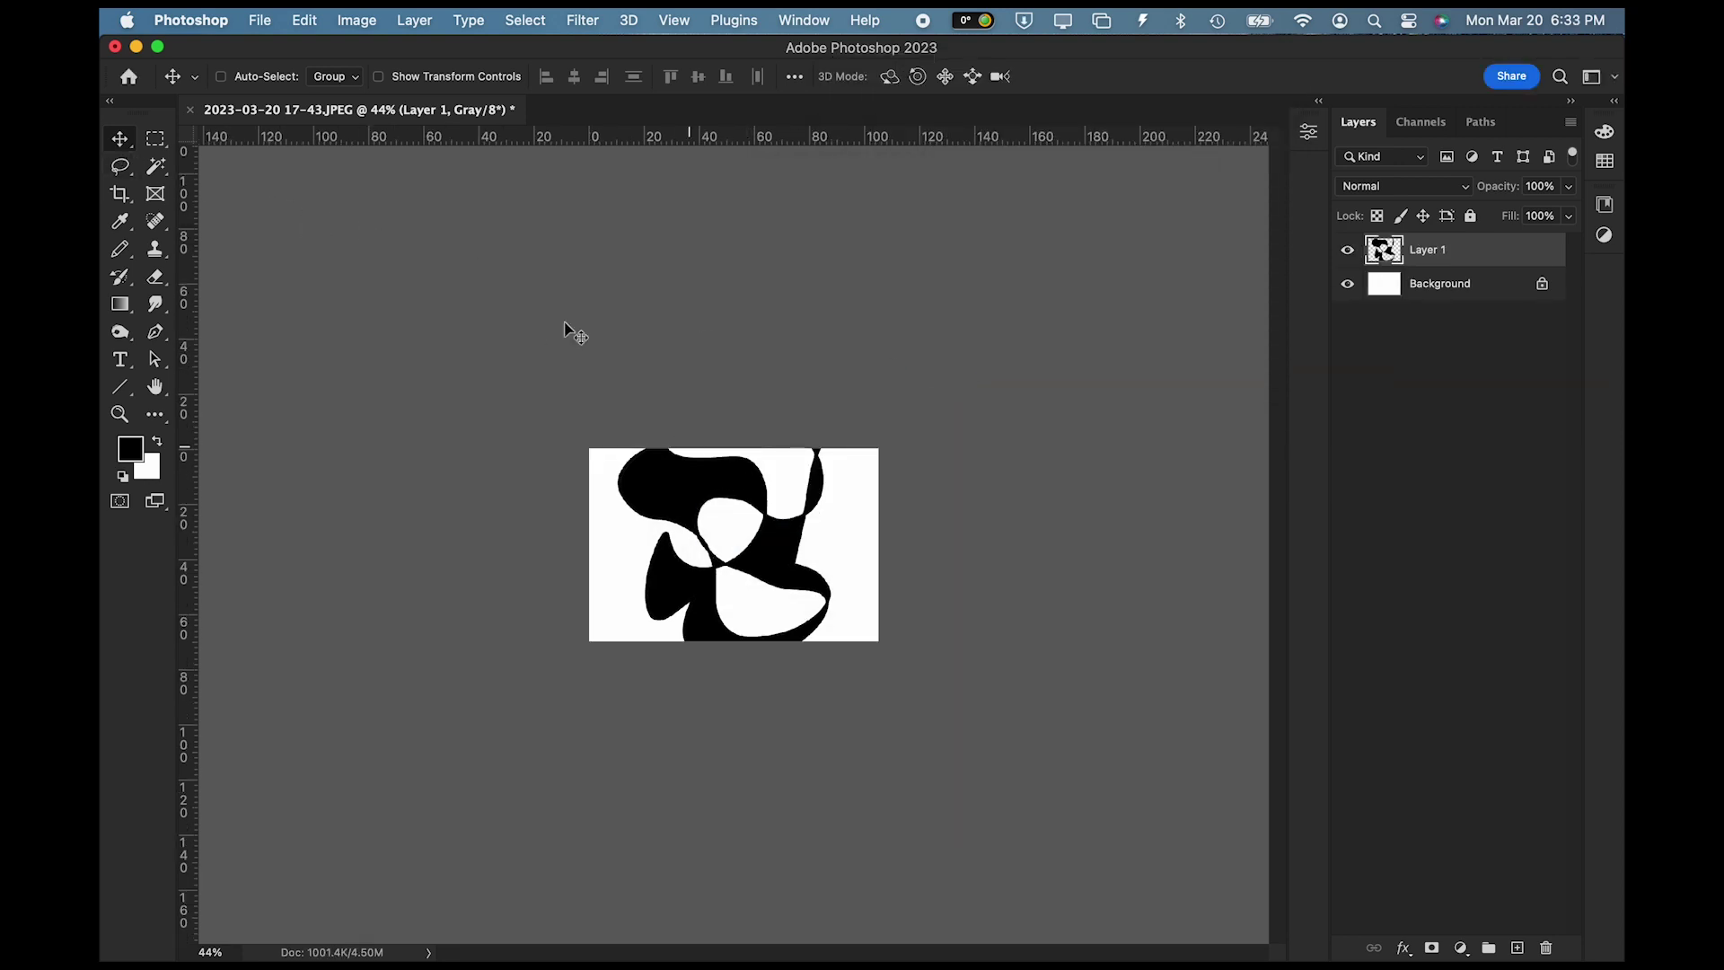
# Step: Scale the black shape on Layer 1 down to about 37 mm tall and place it just left of the canvas centre
pyautogui.click(306, 22)
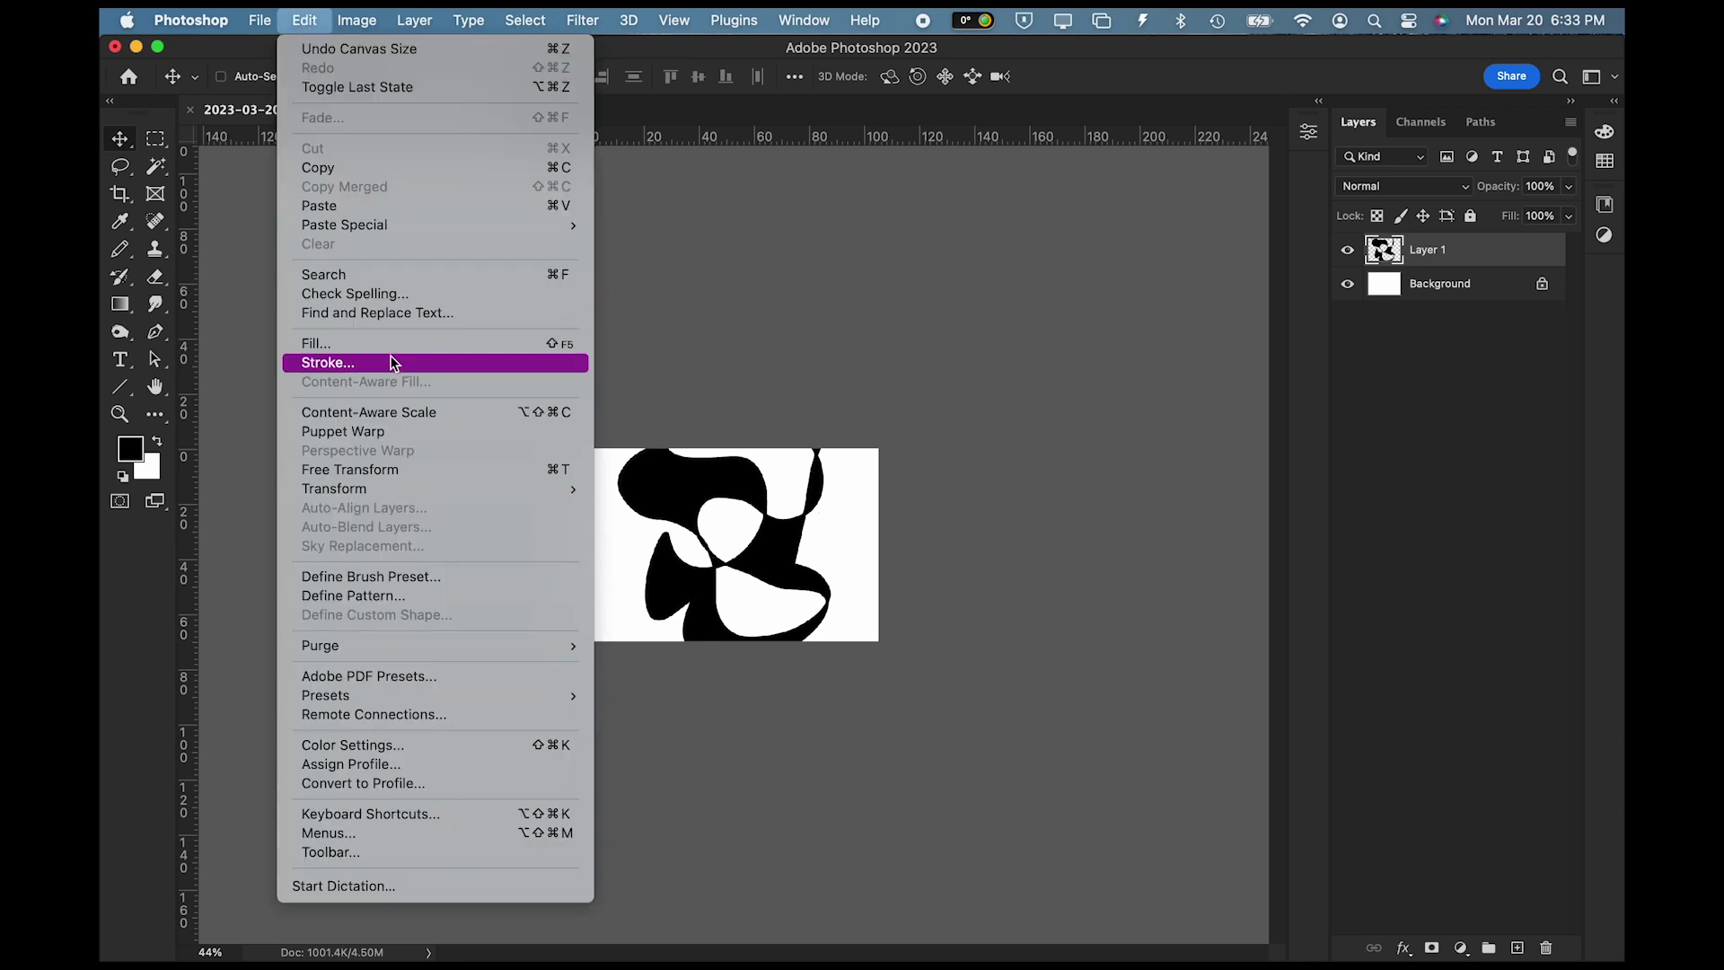
pyautogui.moveTo(401, 500)
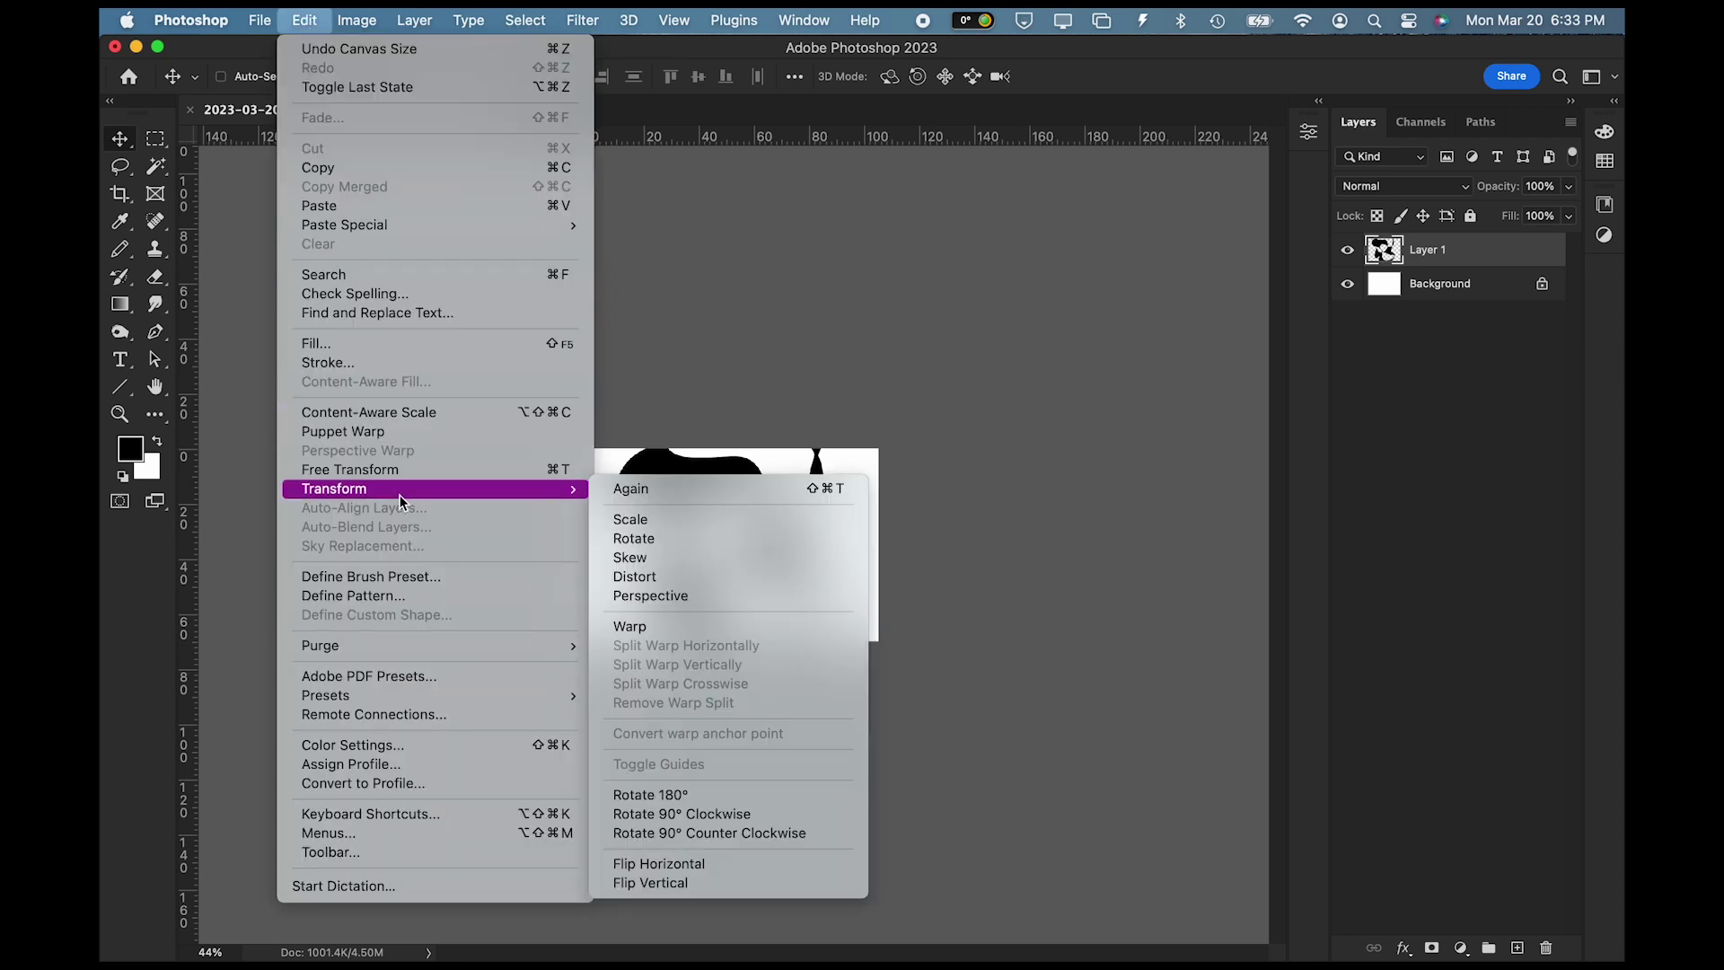
pyautogui.click(629, 518)
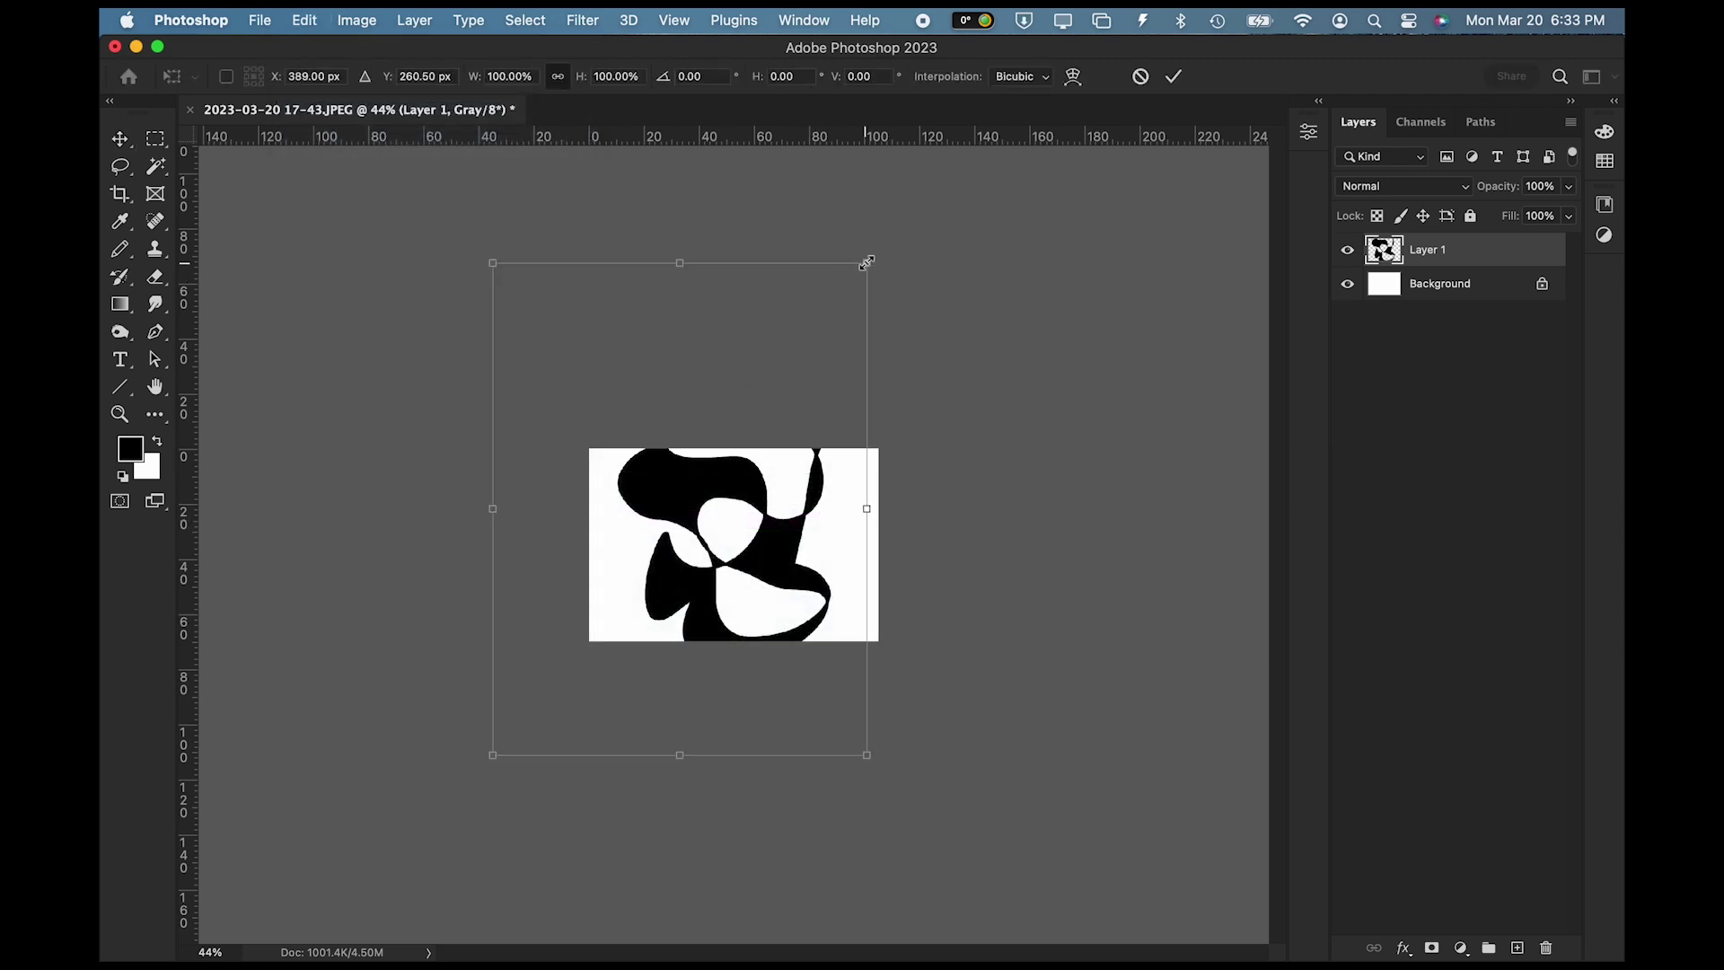
pyautogui.moveTo(867, 263); pyautogui.dragTo(569, 575)
pyautogui.moveTo(550, 666); pyautogui.dragTo(688, 530)
pyautogui.press('Return')
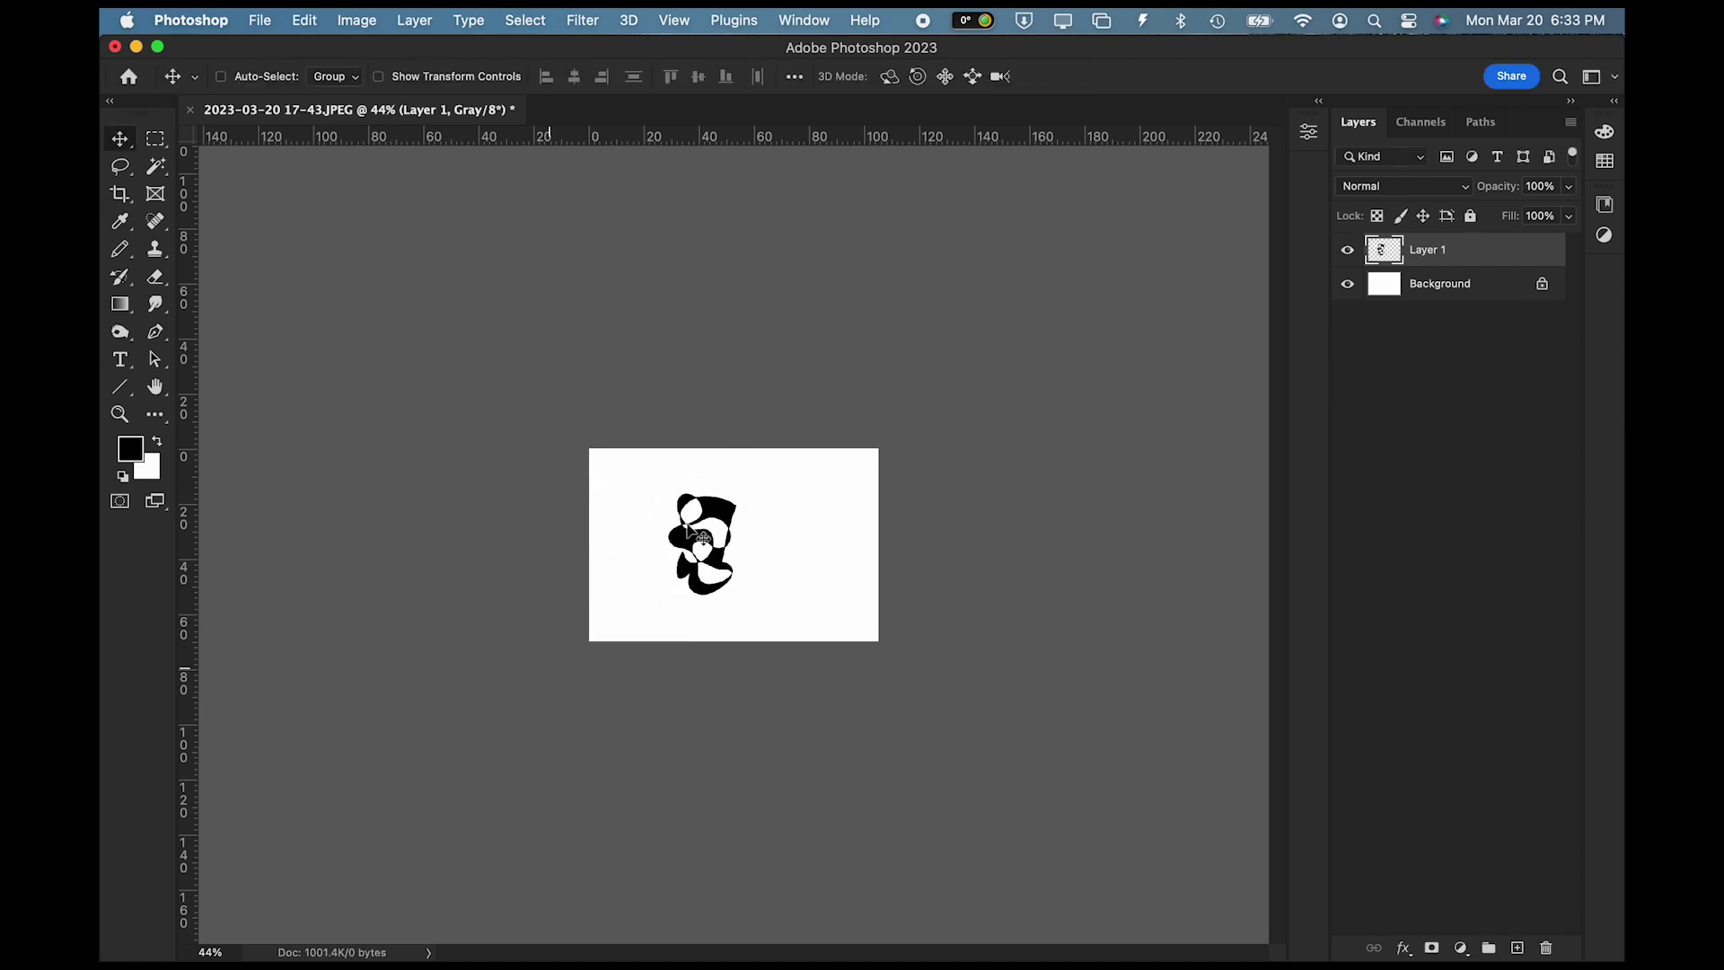
# Step: Duplicate Layer 1 as "Layer 1 copy" and move the copy about 23 mm to the right, level with the original
pyautogui.click(120, 414)
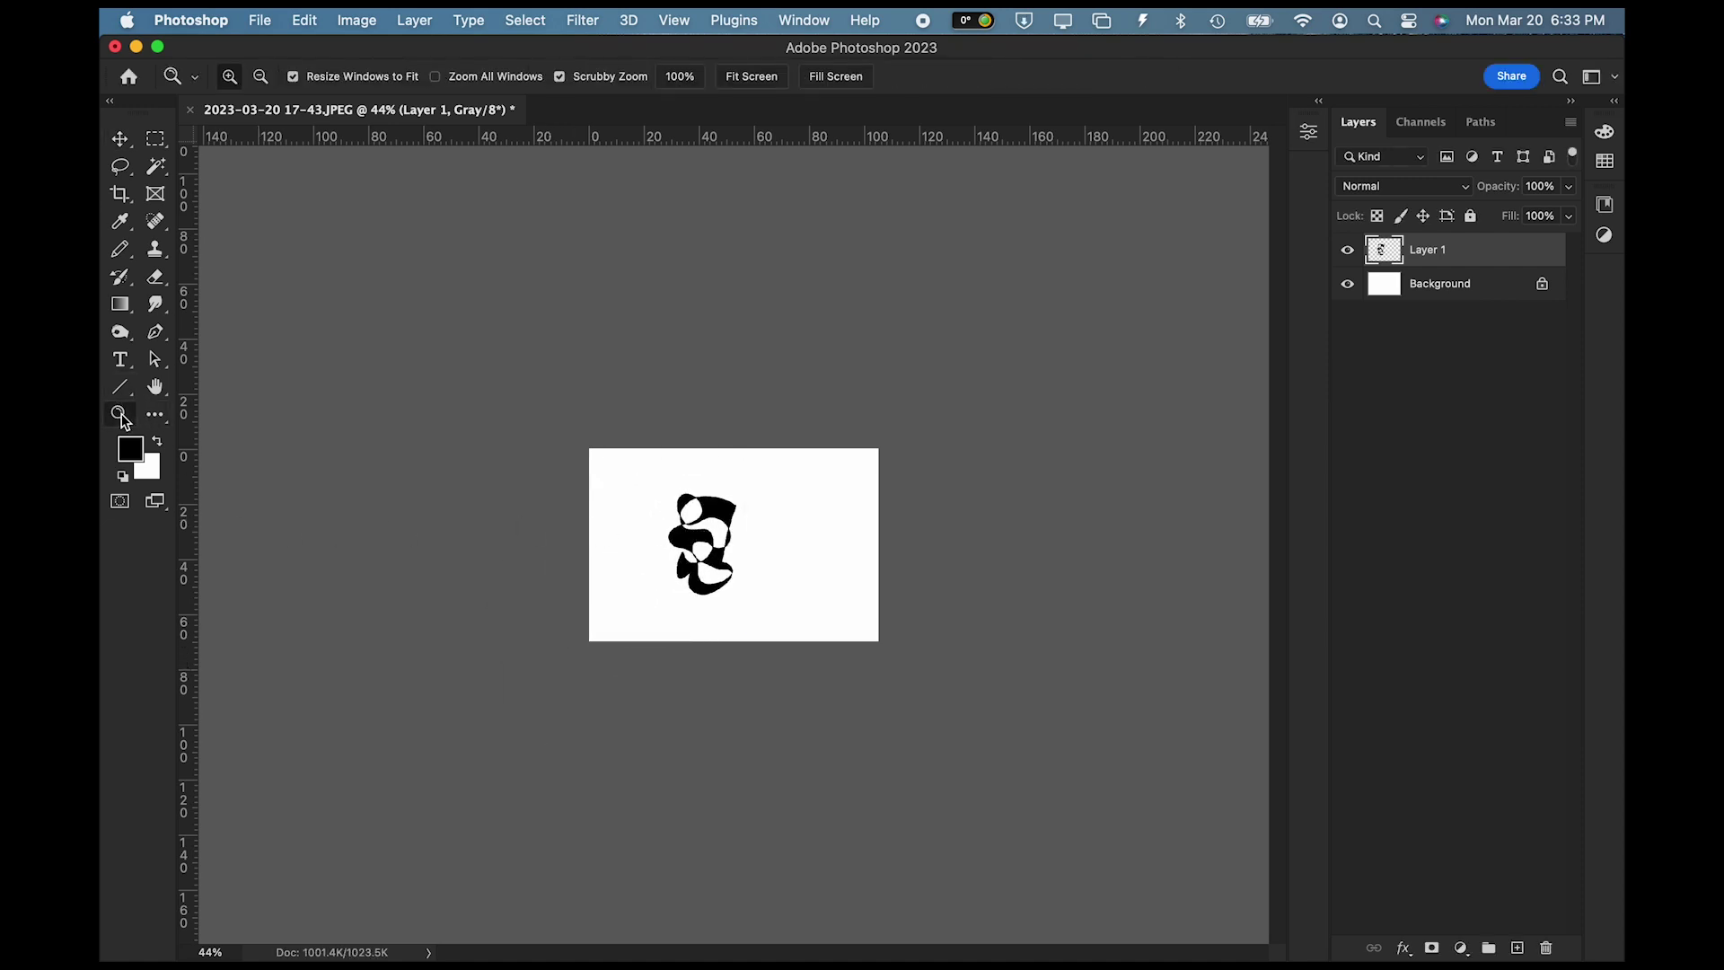
pyautogui.moveTo(776, 565); pyautogui.dragTo(776, 565)
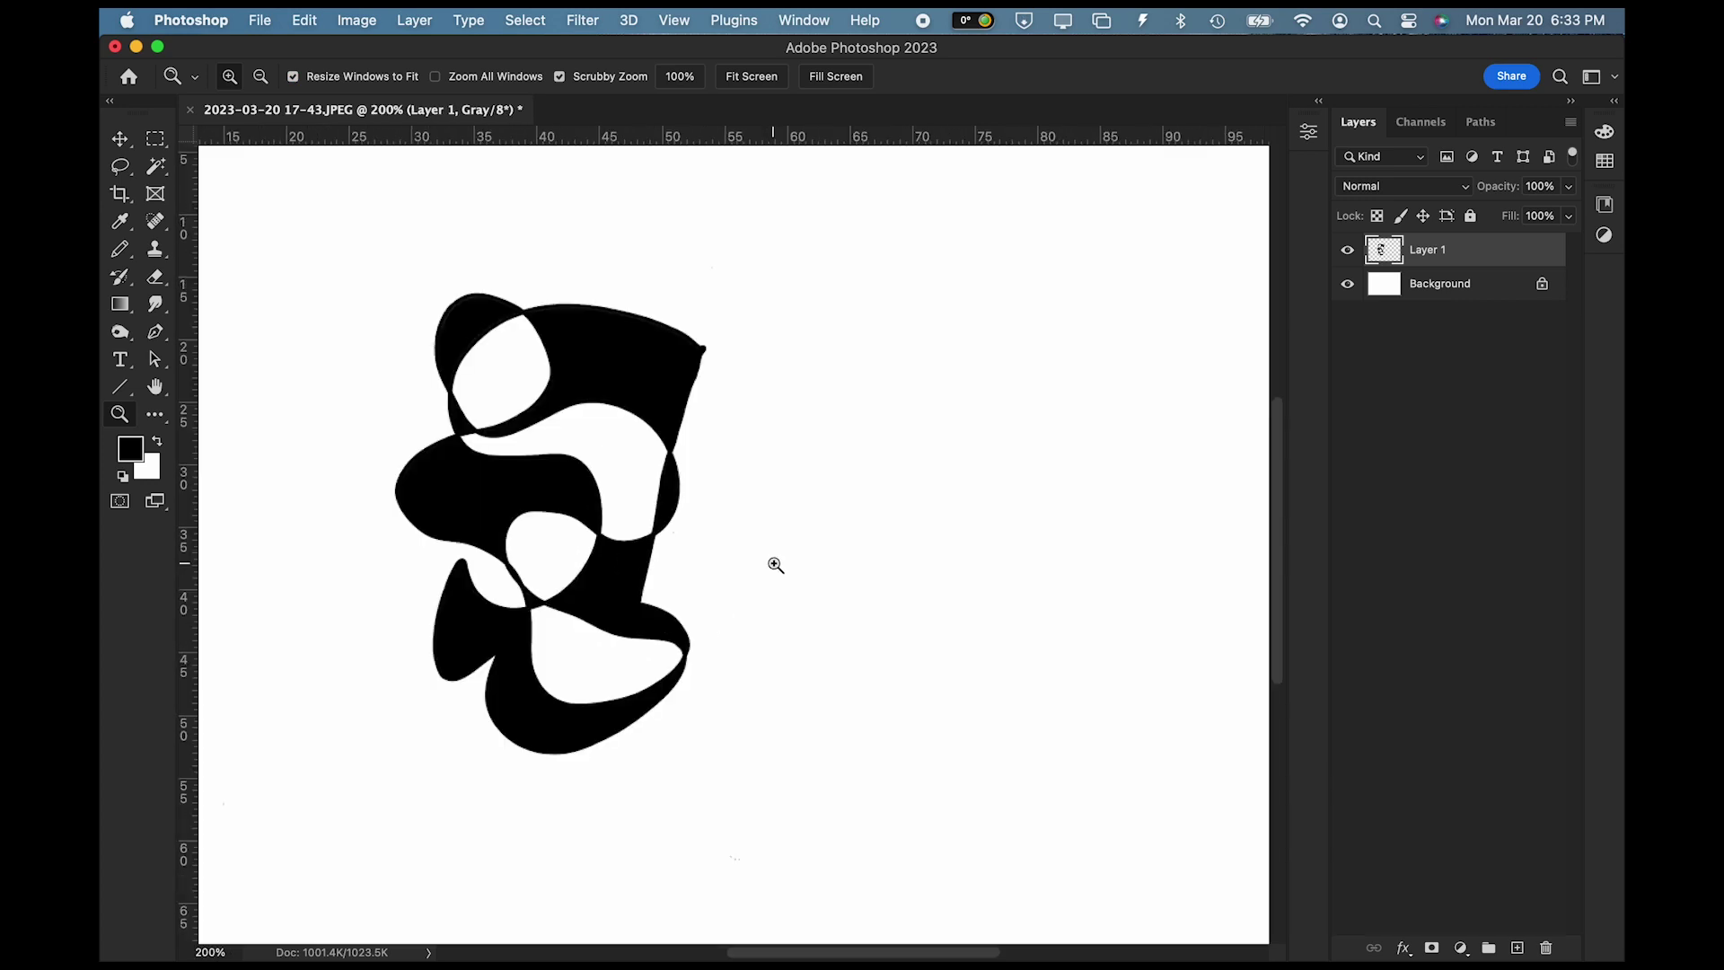
pyautogui.keyDown('alt'); pyautogui.click(776, 565); pyautogui.keyUp('alt')
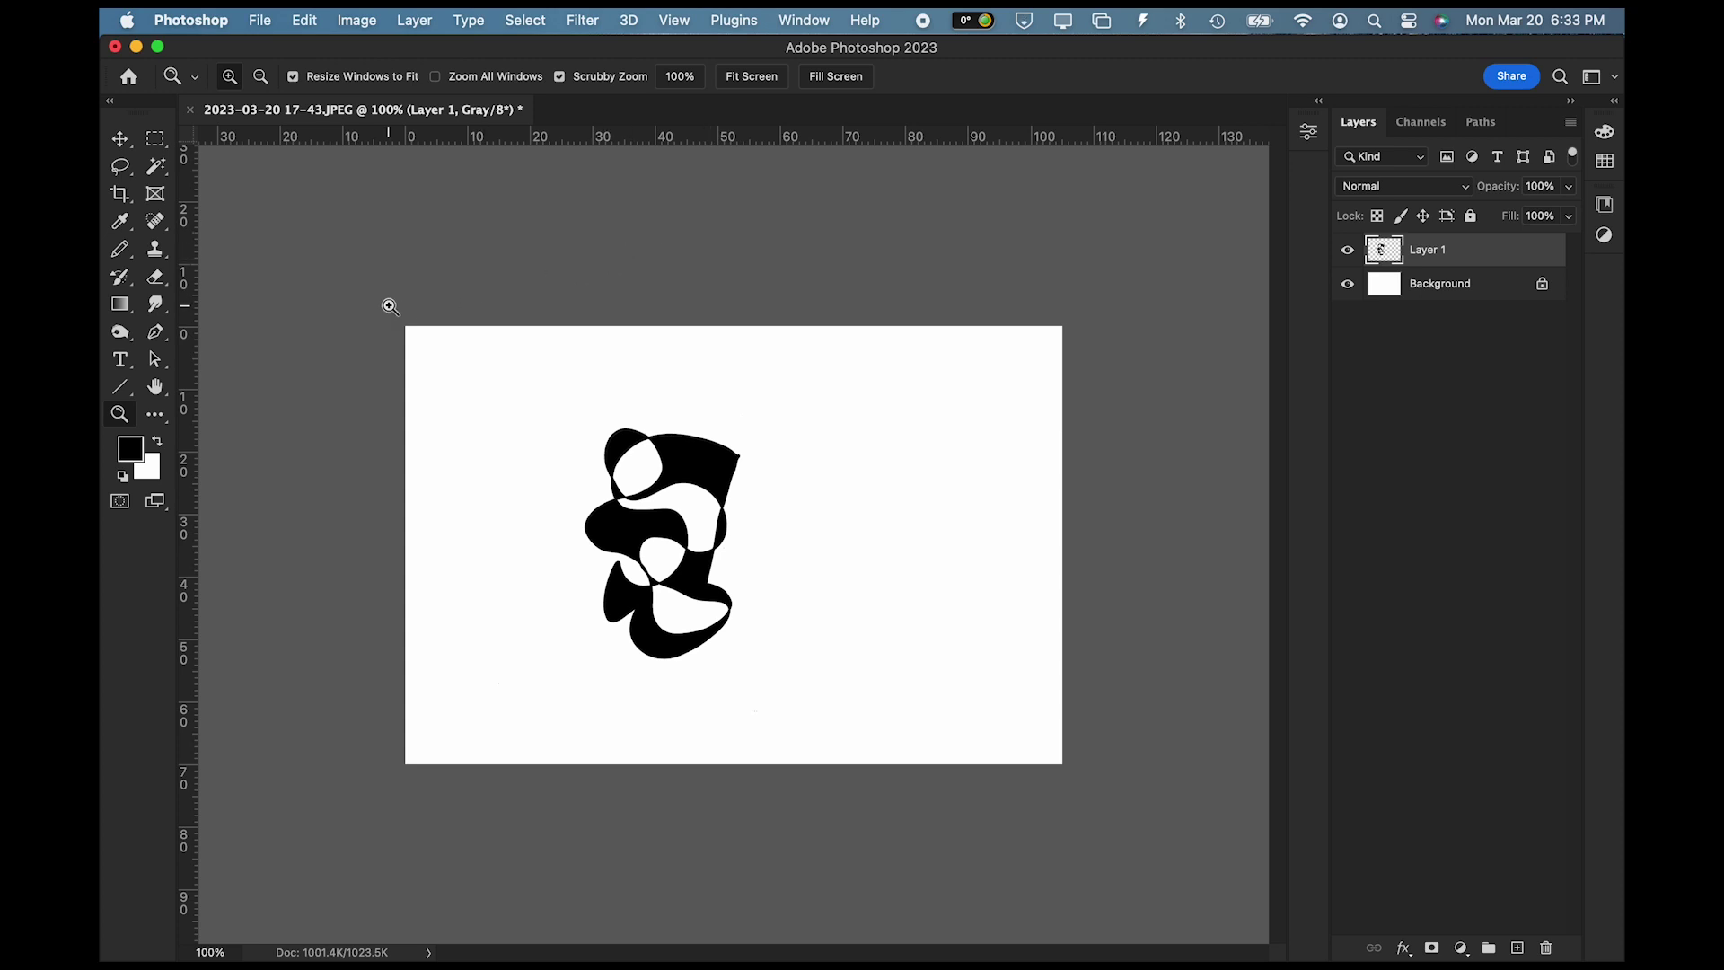
pyautogui.click(126, 142)
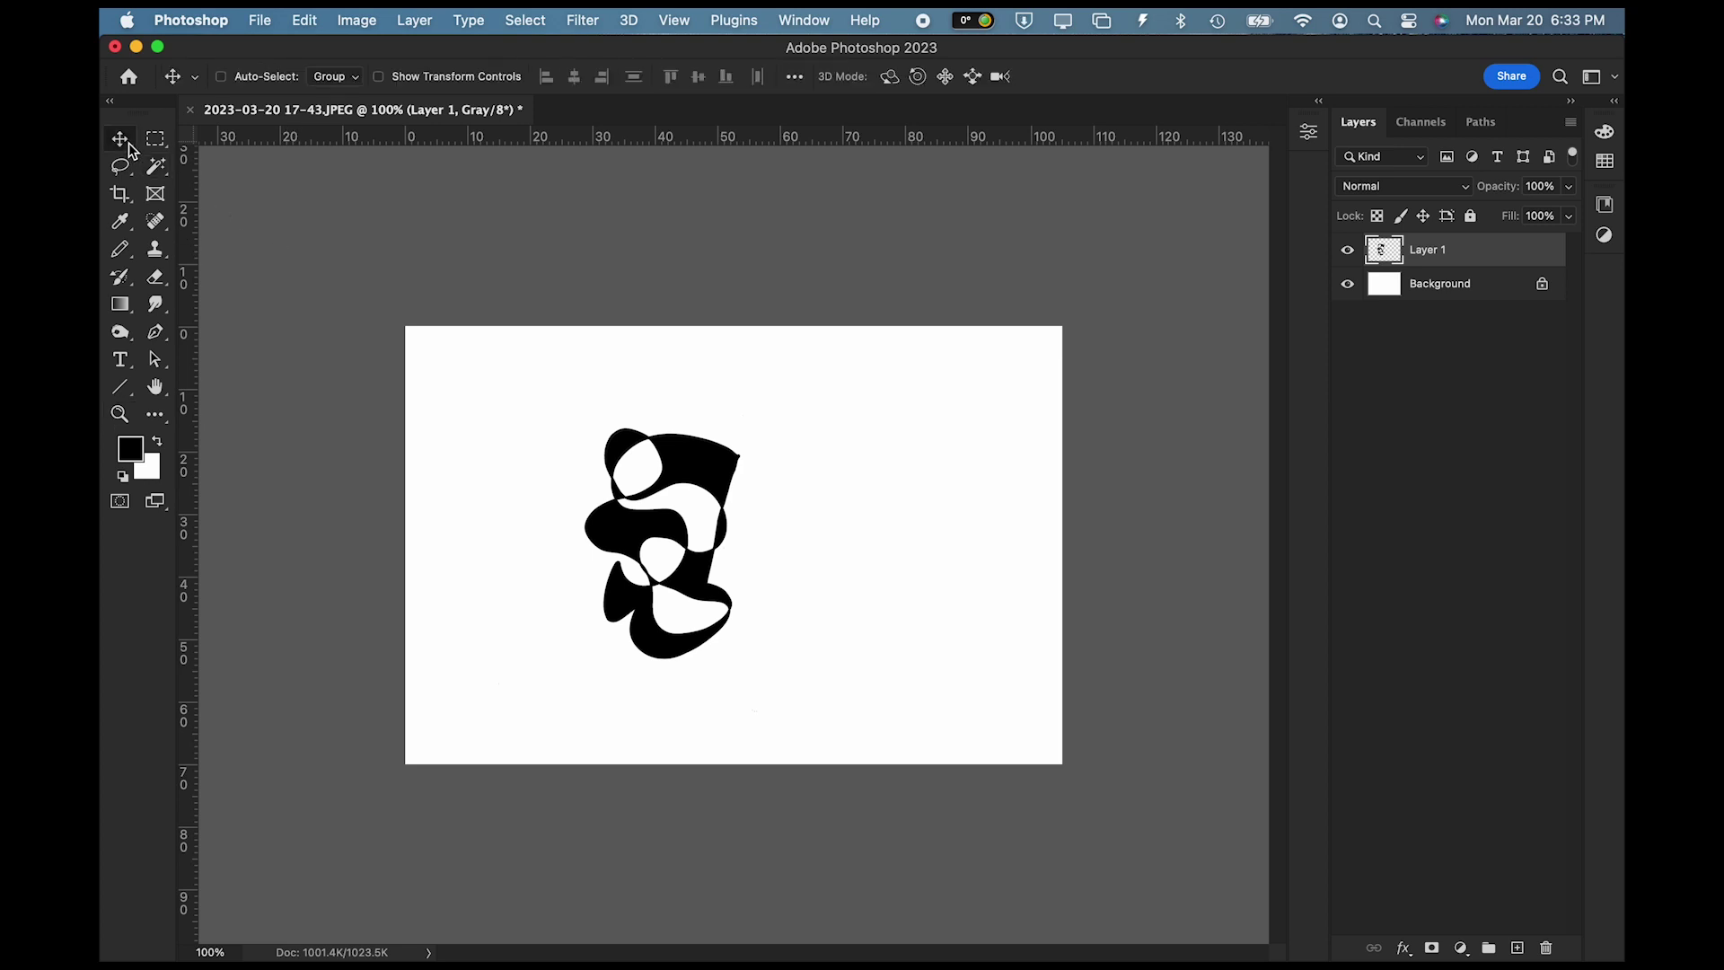
pyautogui.click(415, 22)
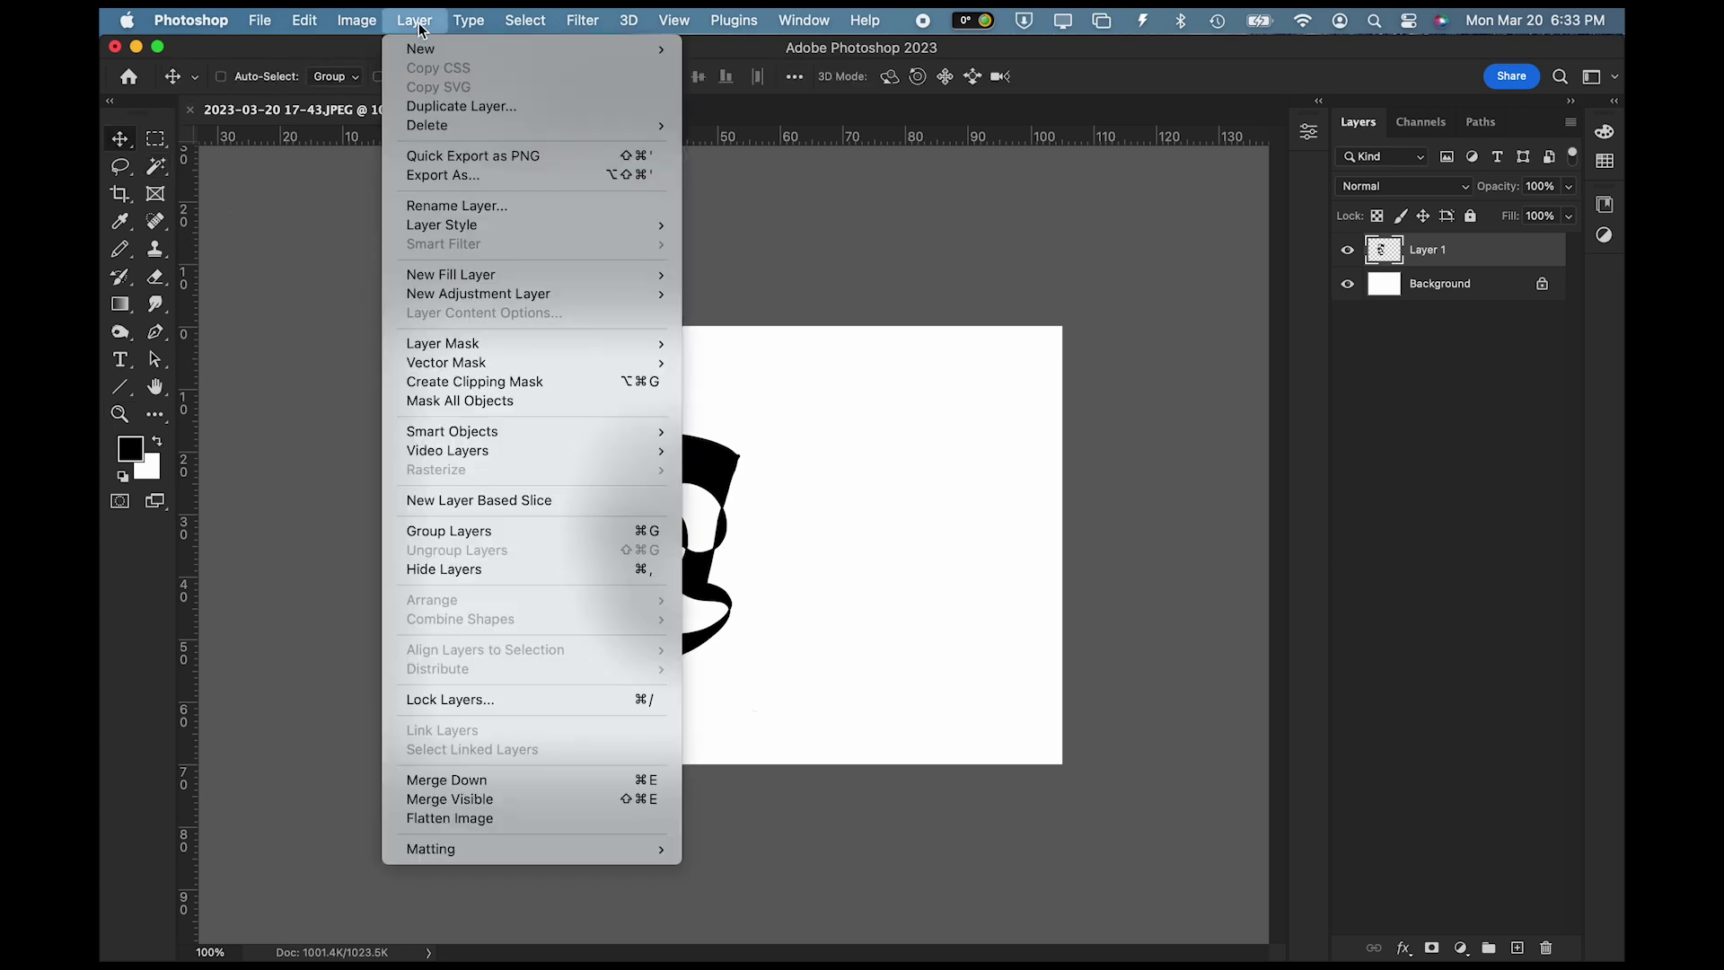
pyautogui.click(449, 105)
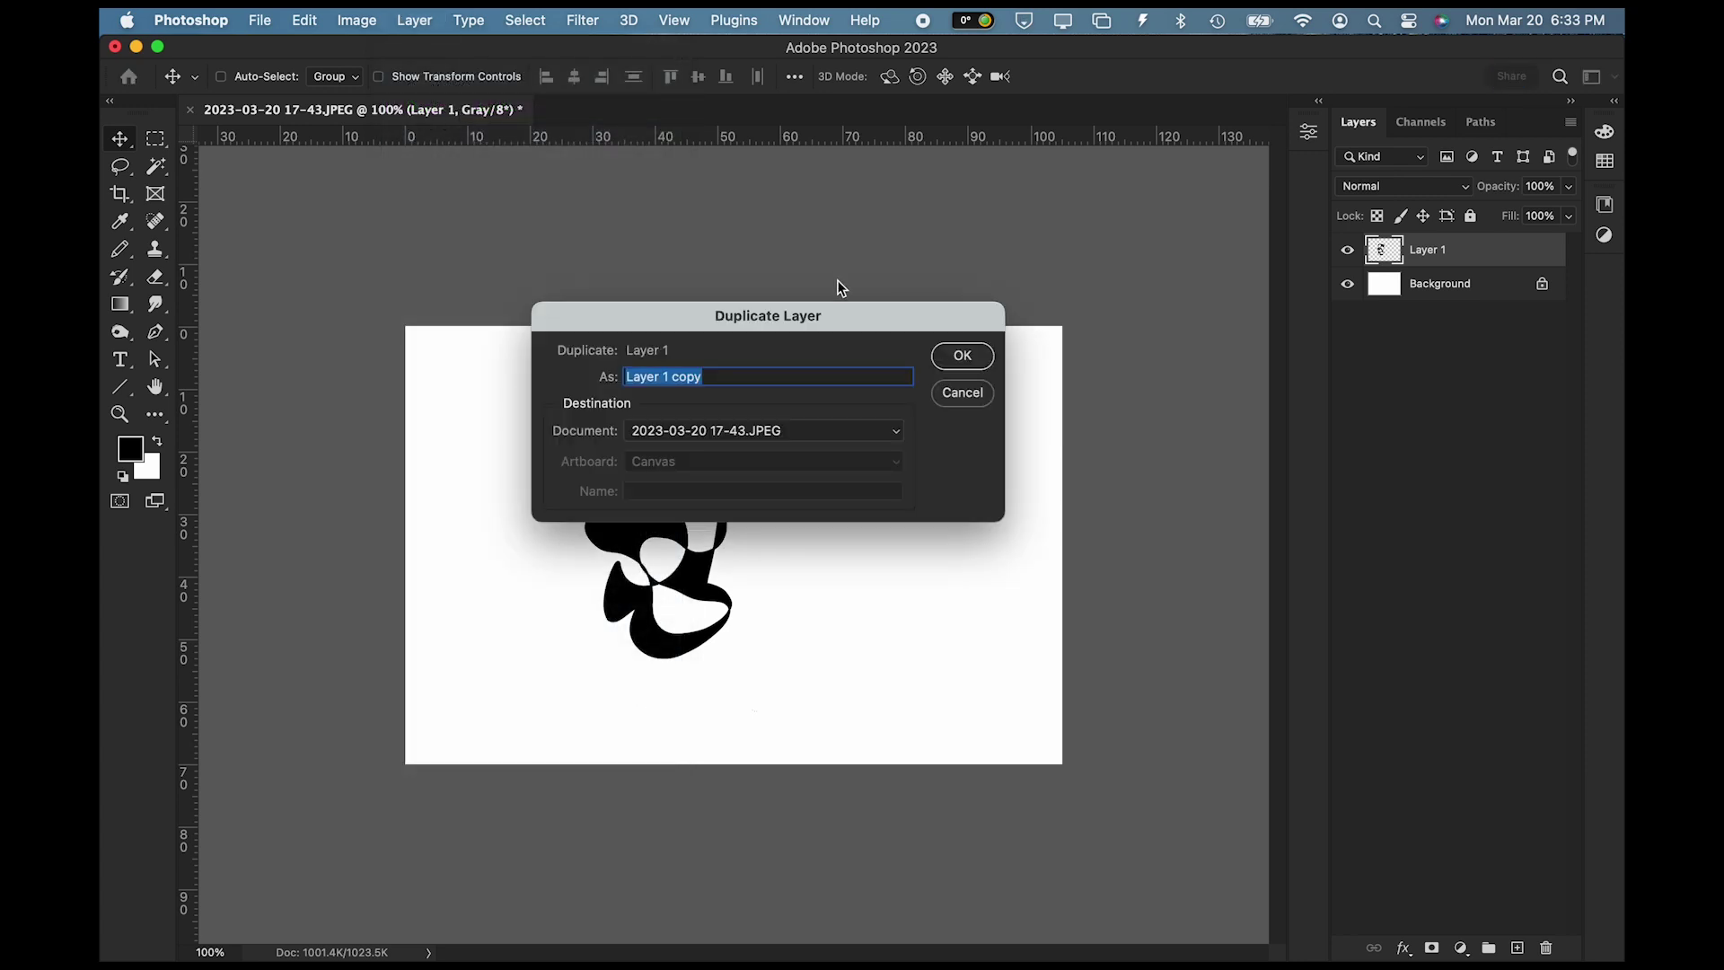
pyautogui.click(959, 359)
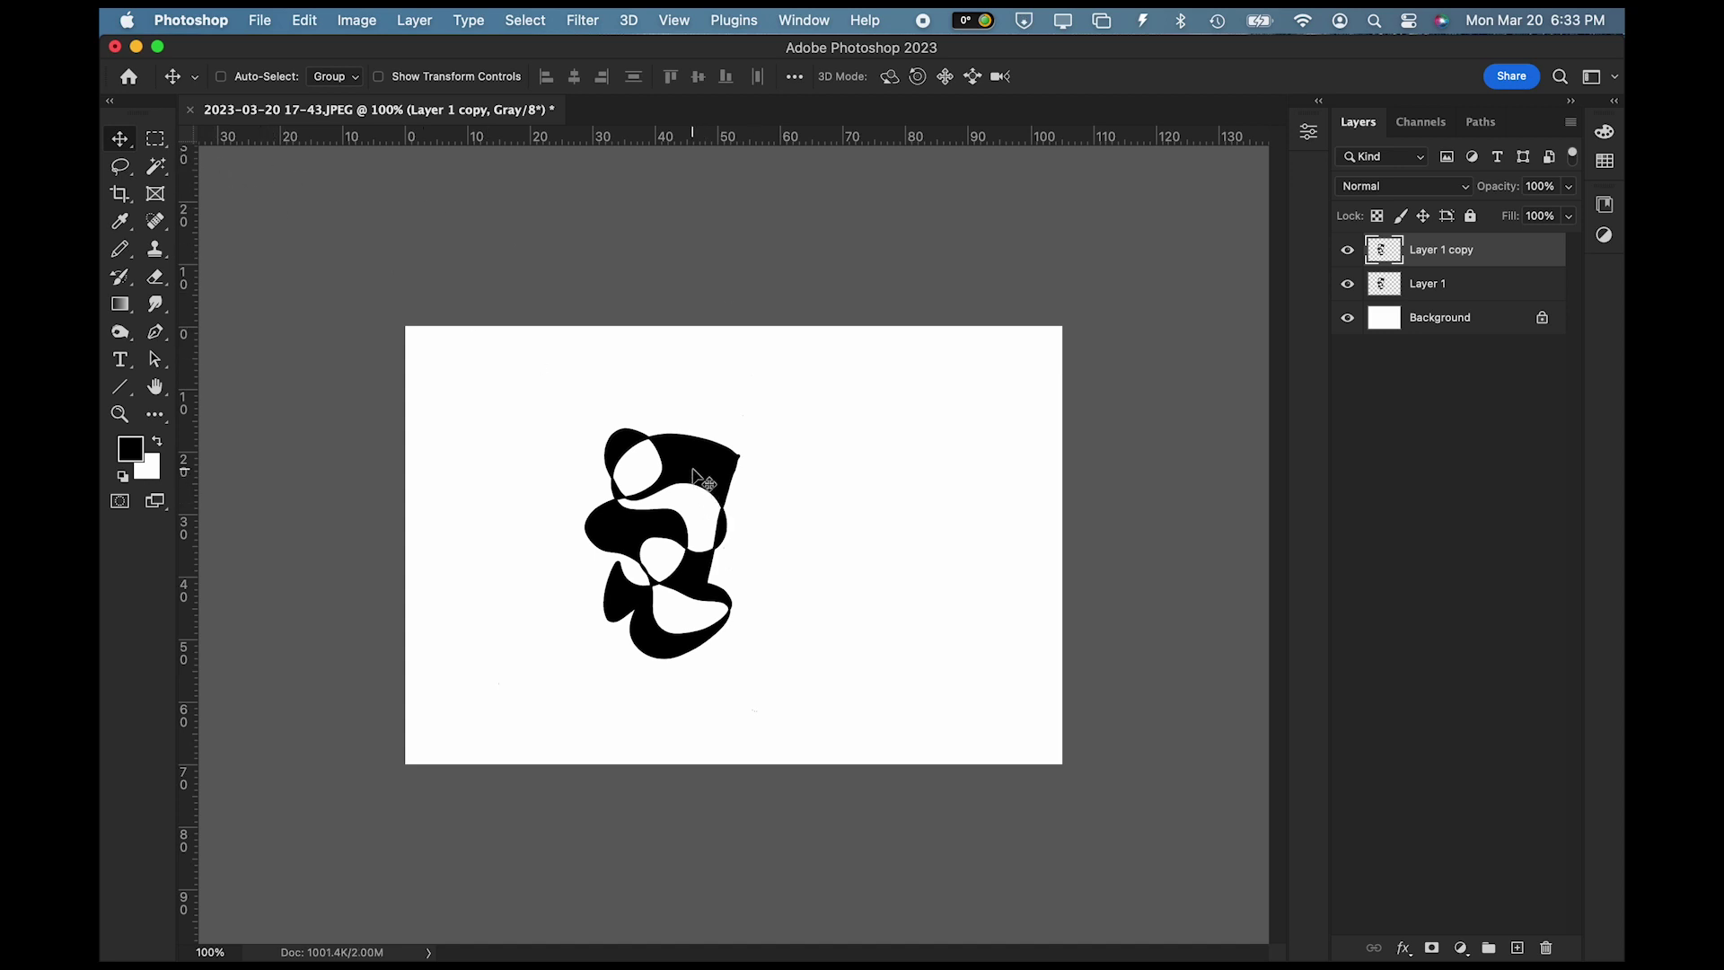
pyautogui.moveTo(693, 471); pyautogui.dragTo(837, 482)
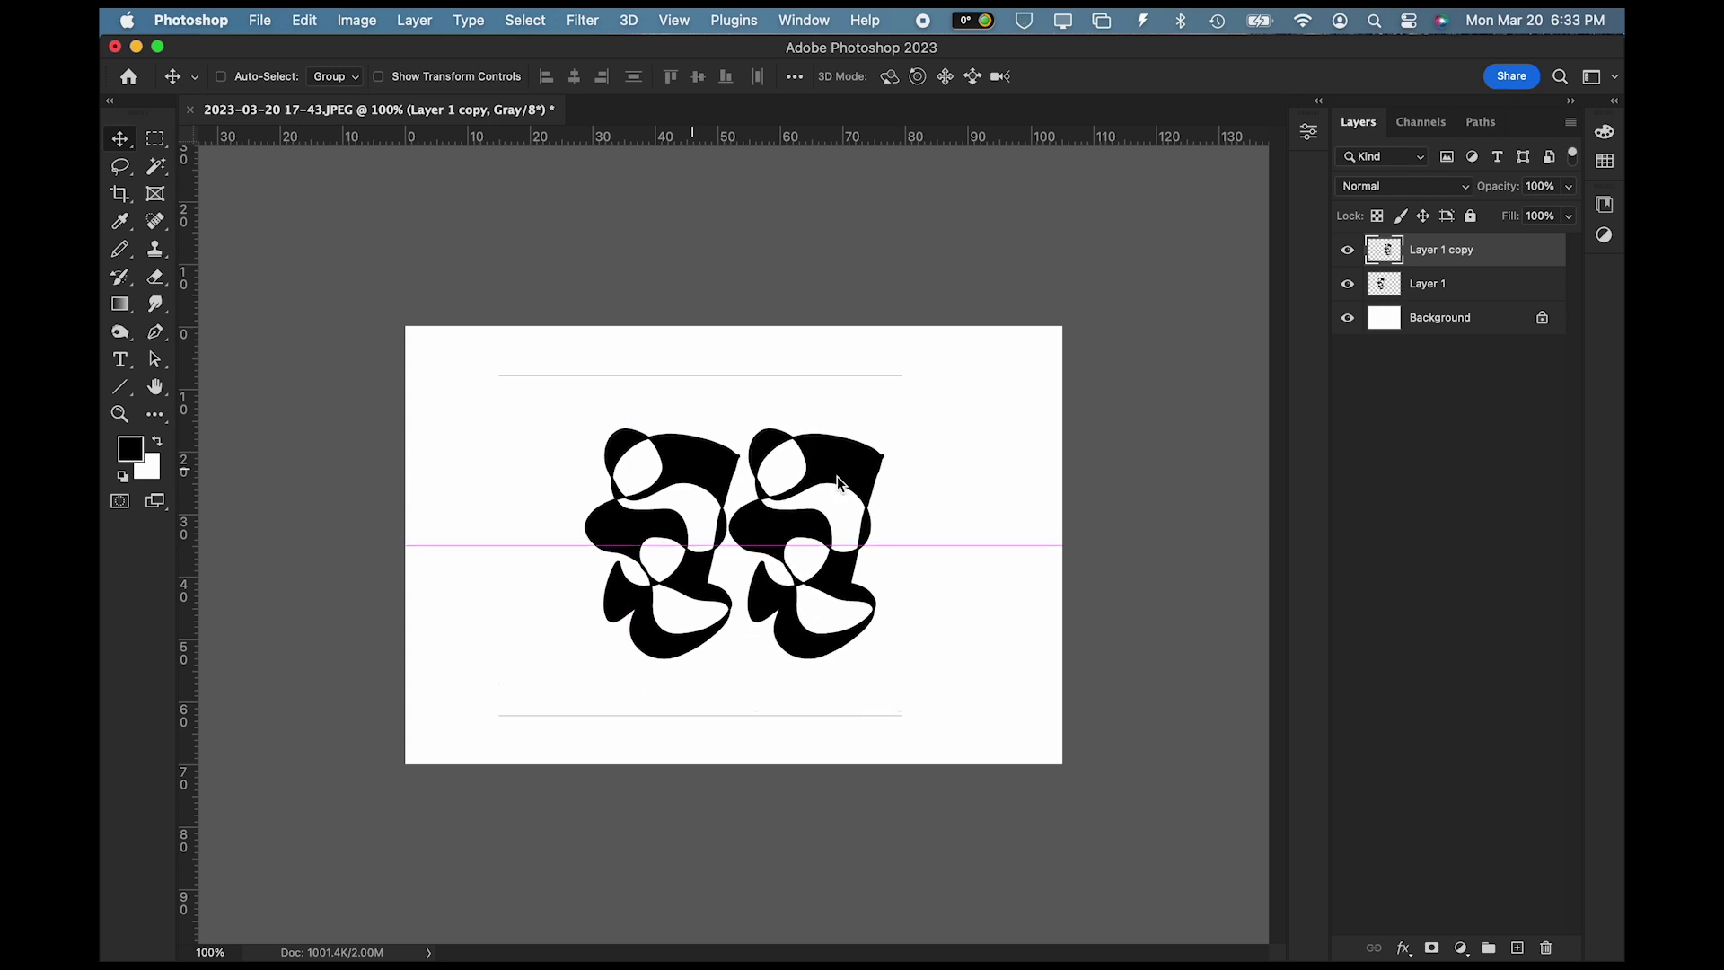
# Step: Try a horizontal flip on the duplicated shape, and undo it
pyautogui.click(305, 21)
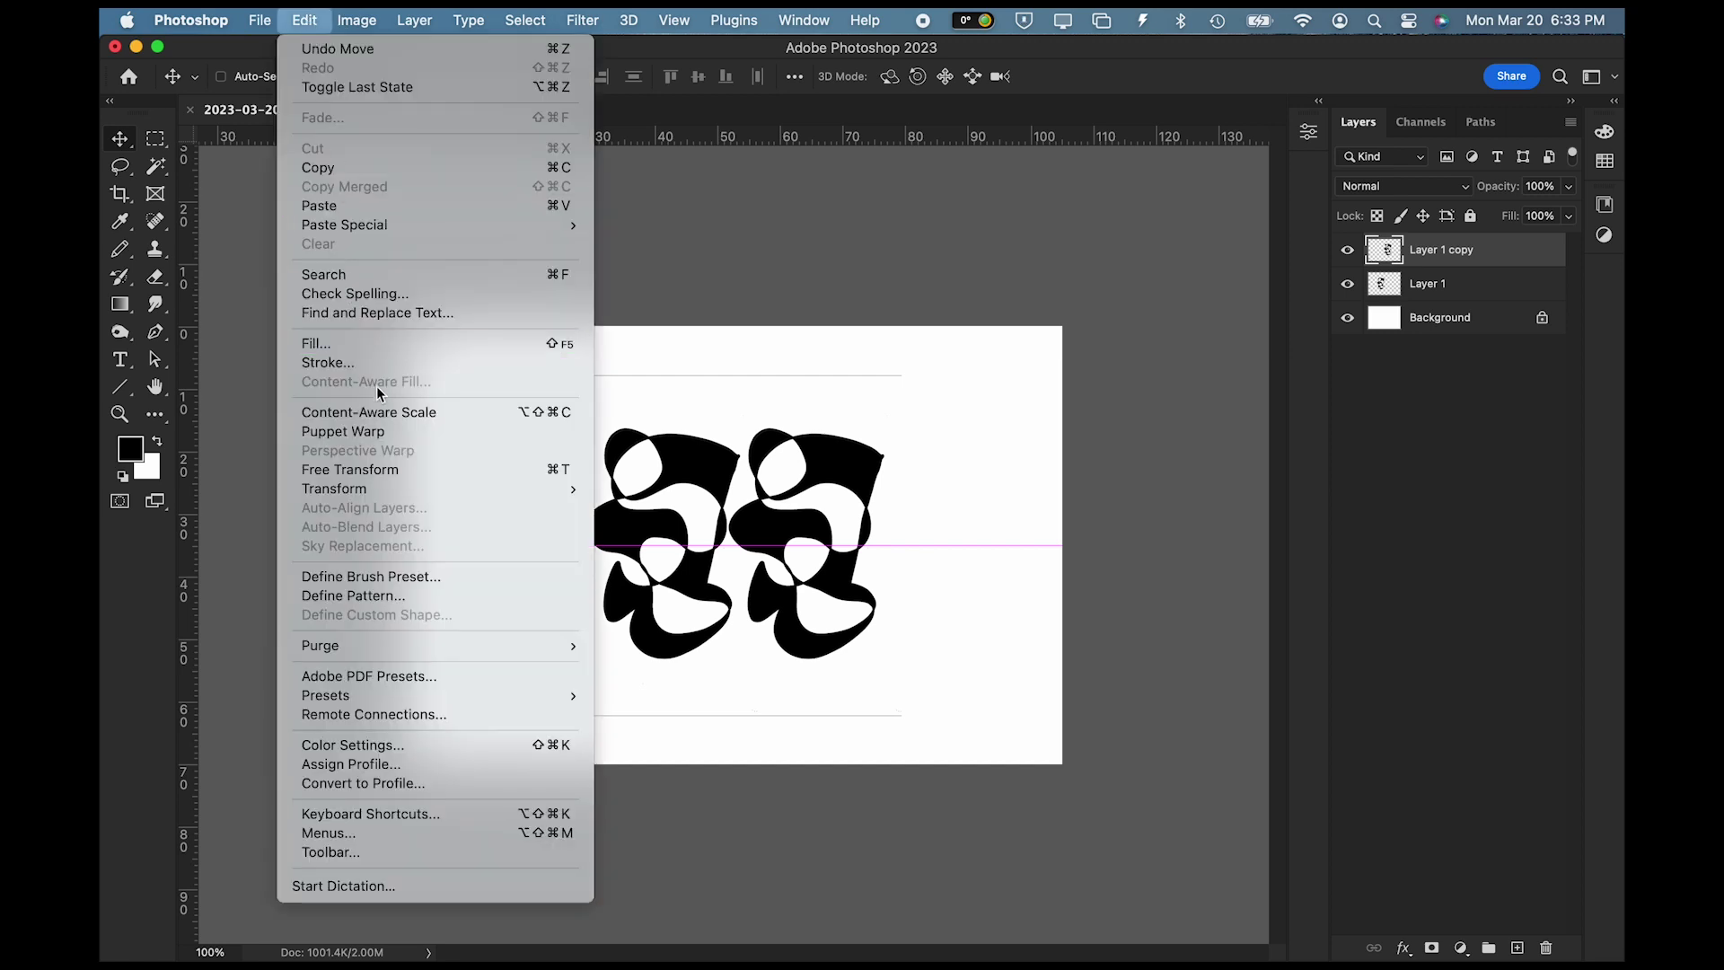
pyautogui.moveTo(394, 488)
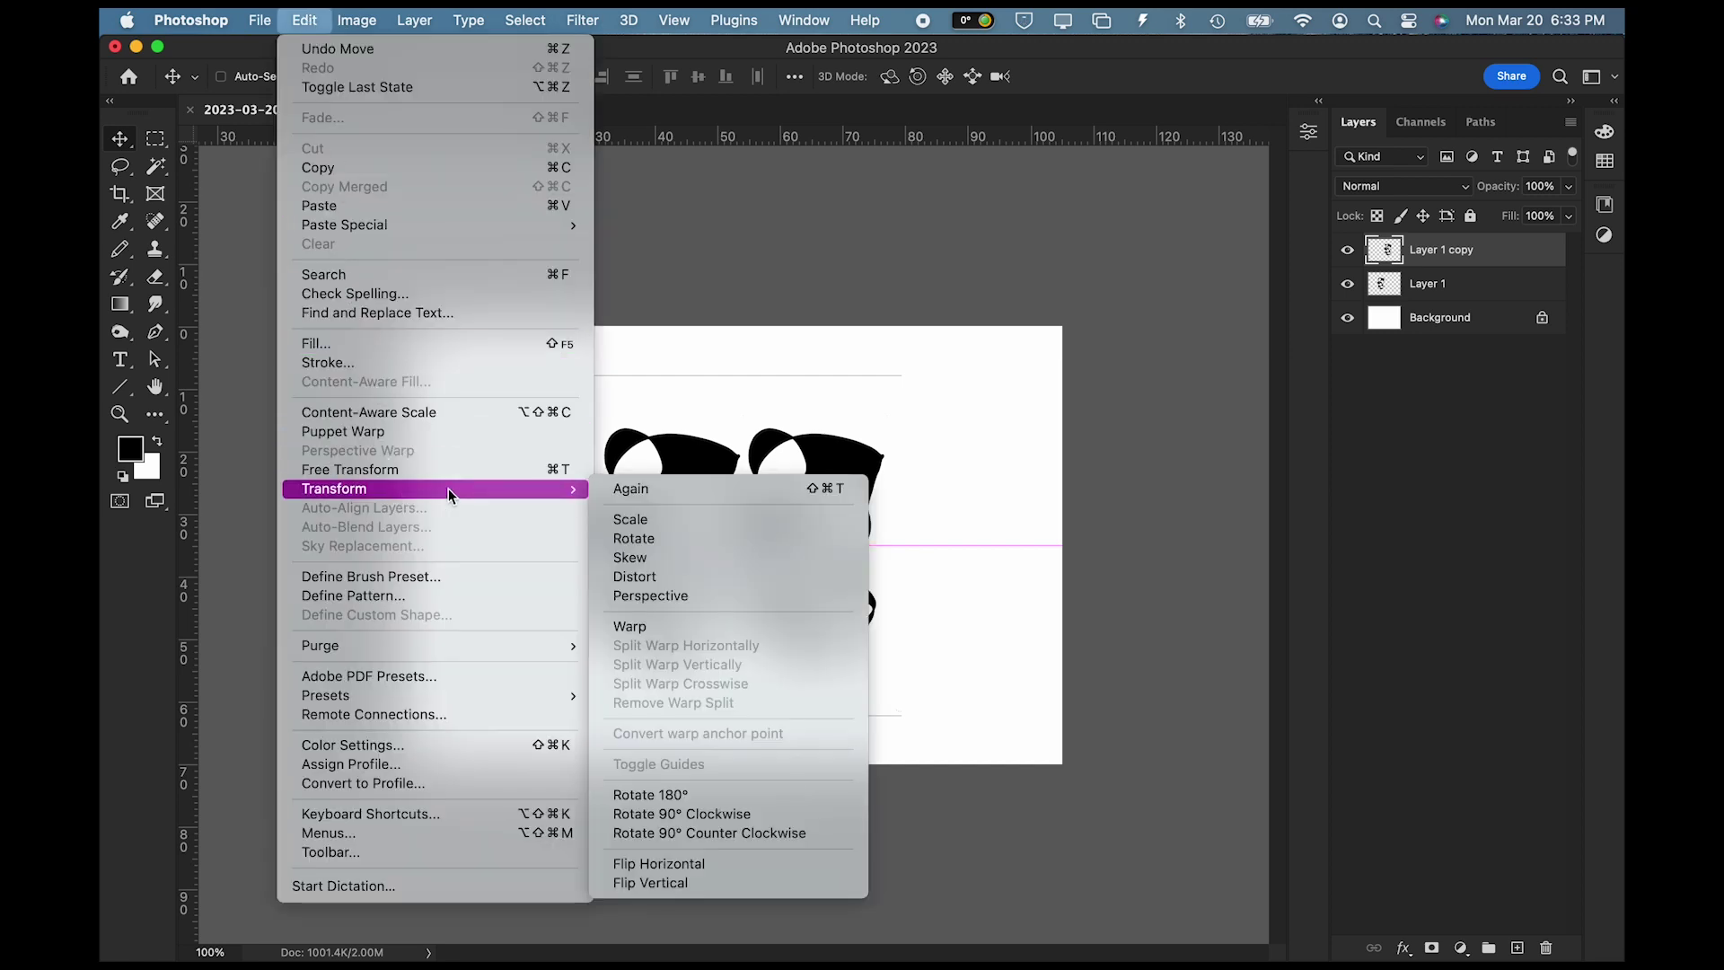
pyautogui.click(659, 864)
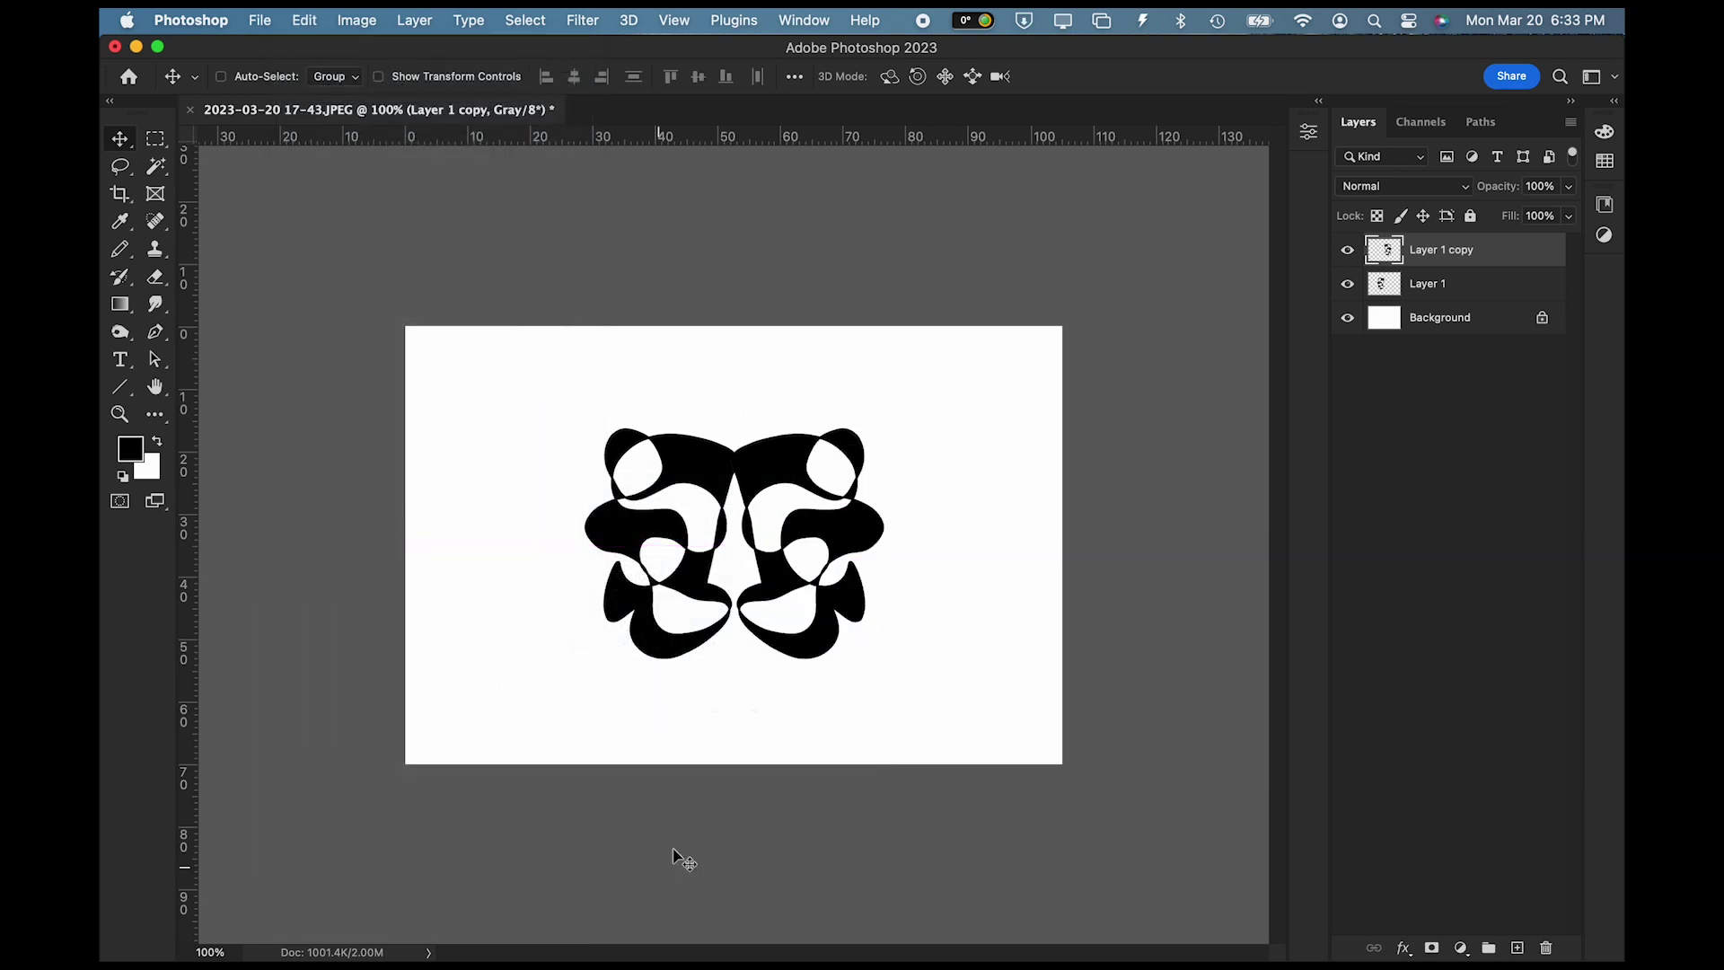
pyautogui.press('super+z')
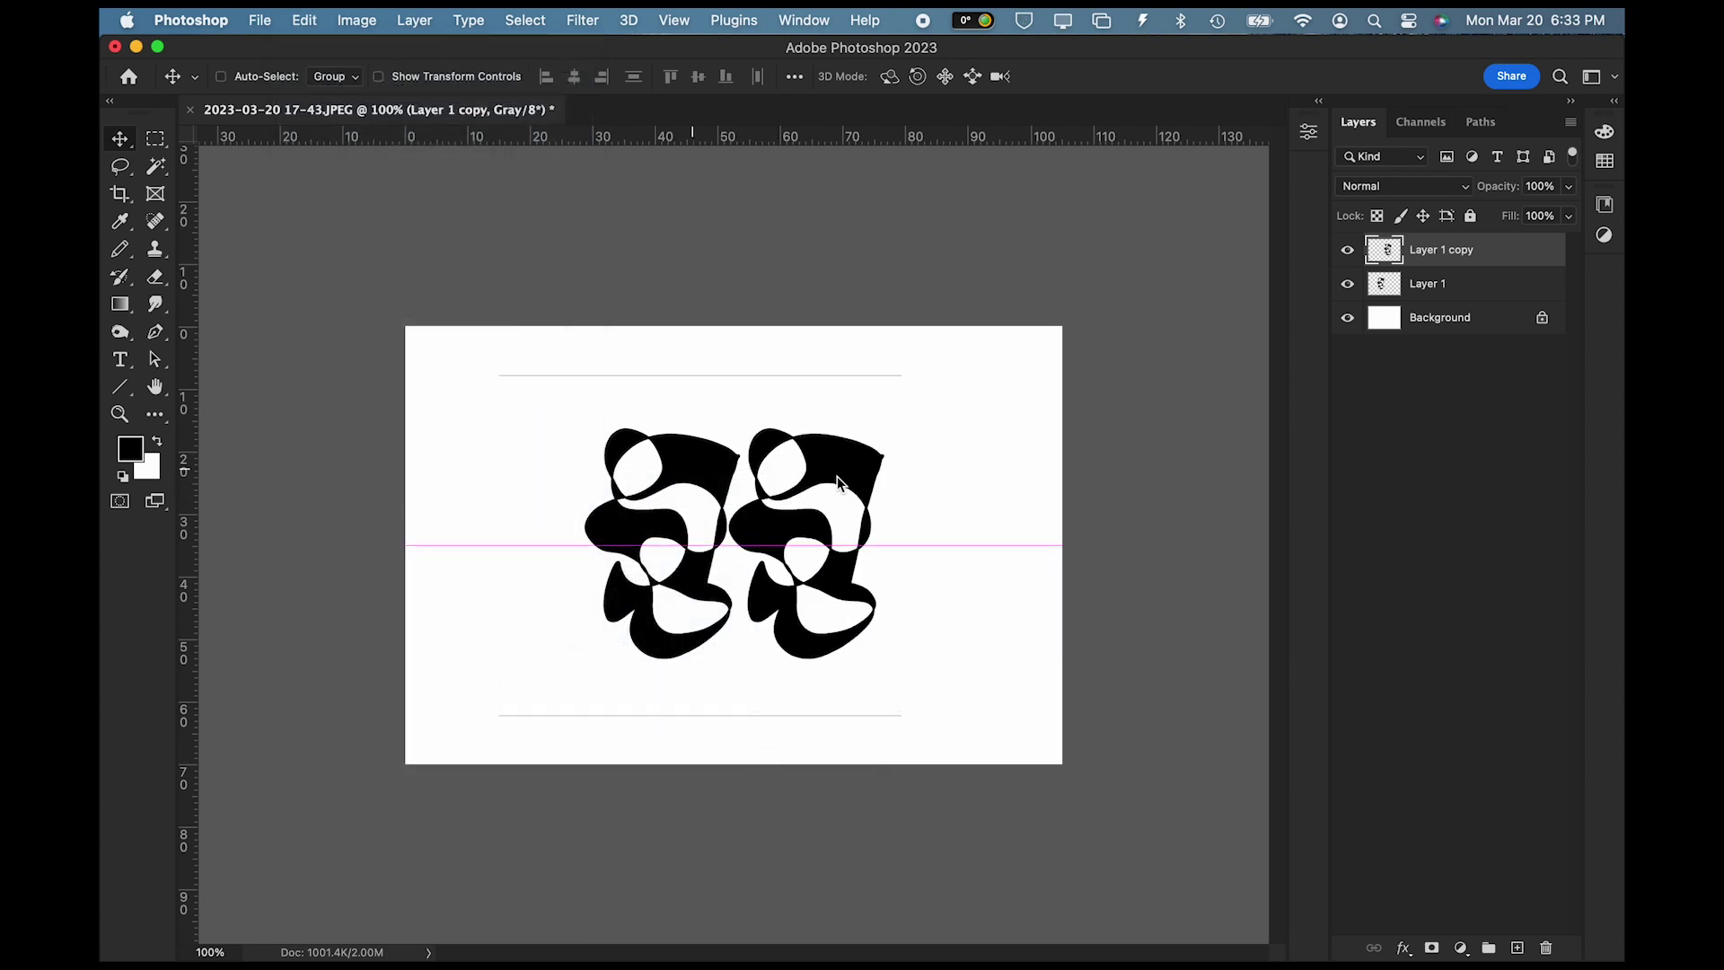
# Step: Flip the Layer 1 copy horizontally so it mirrors the original shape
pyautogui.click(305, 20)
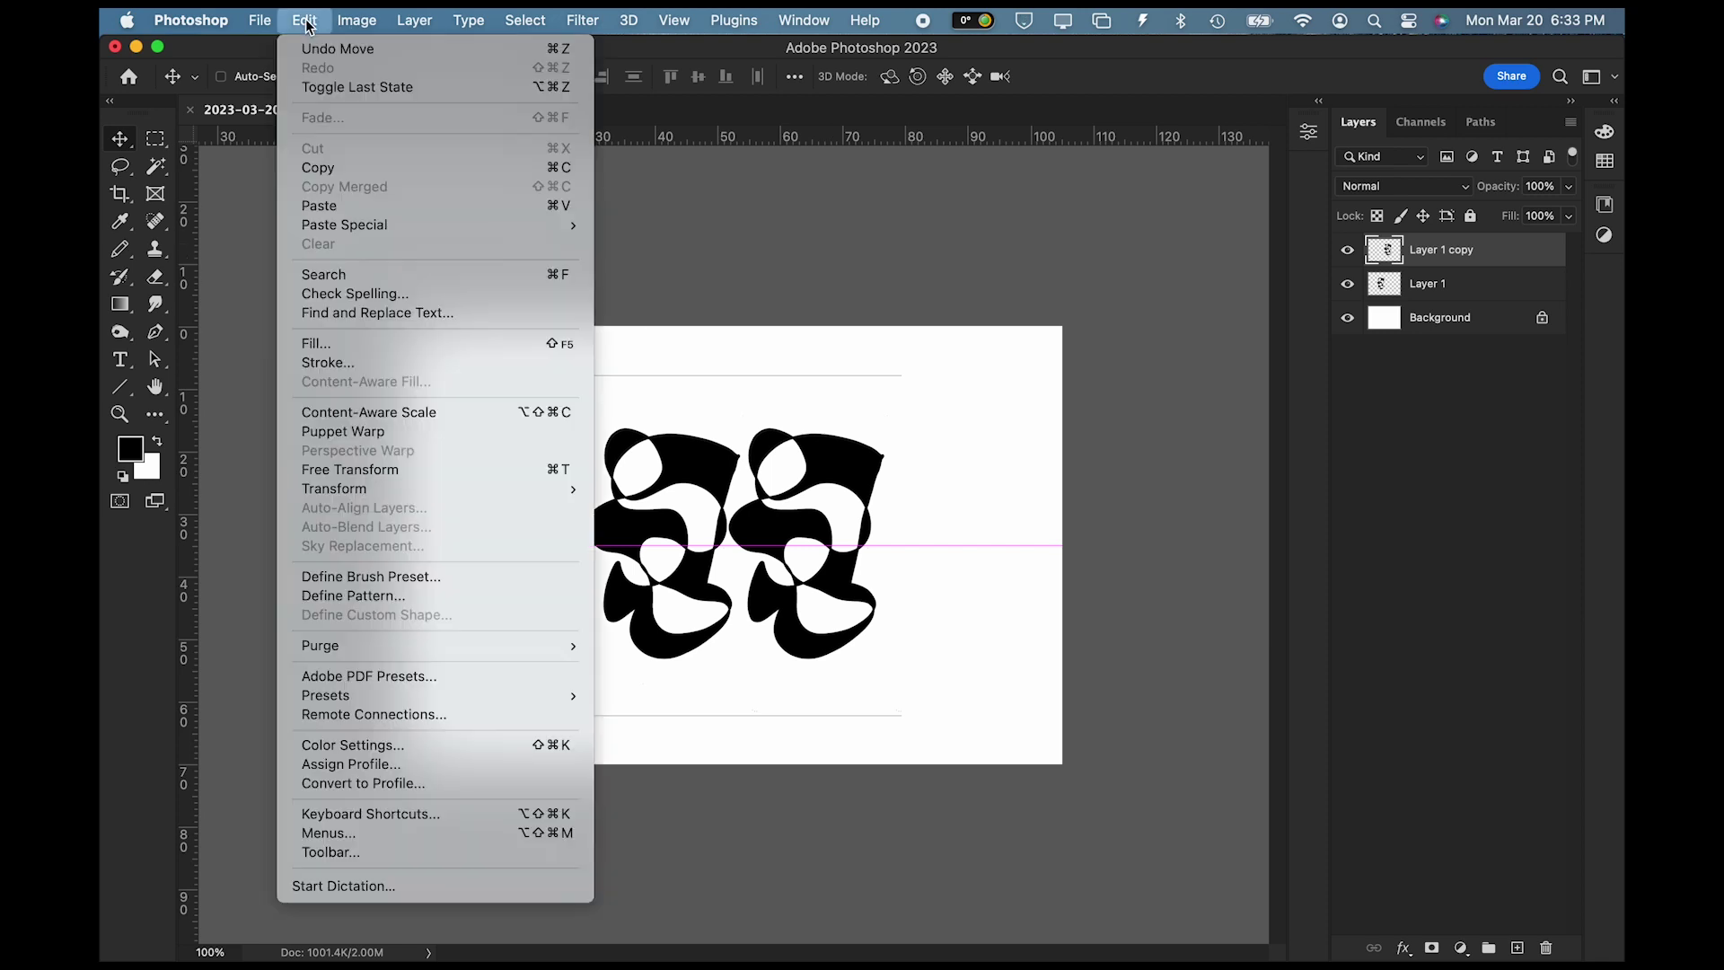
pyautogui.moveTo(393, 488)
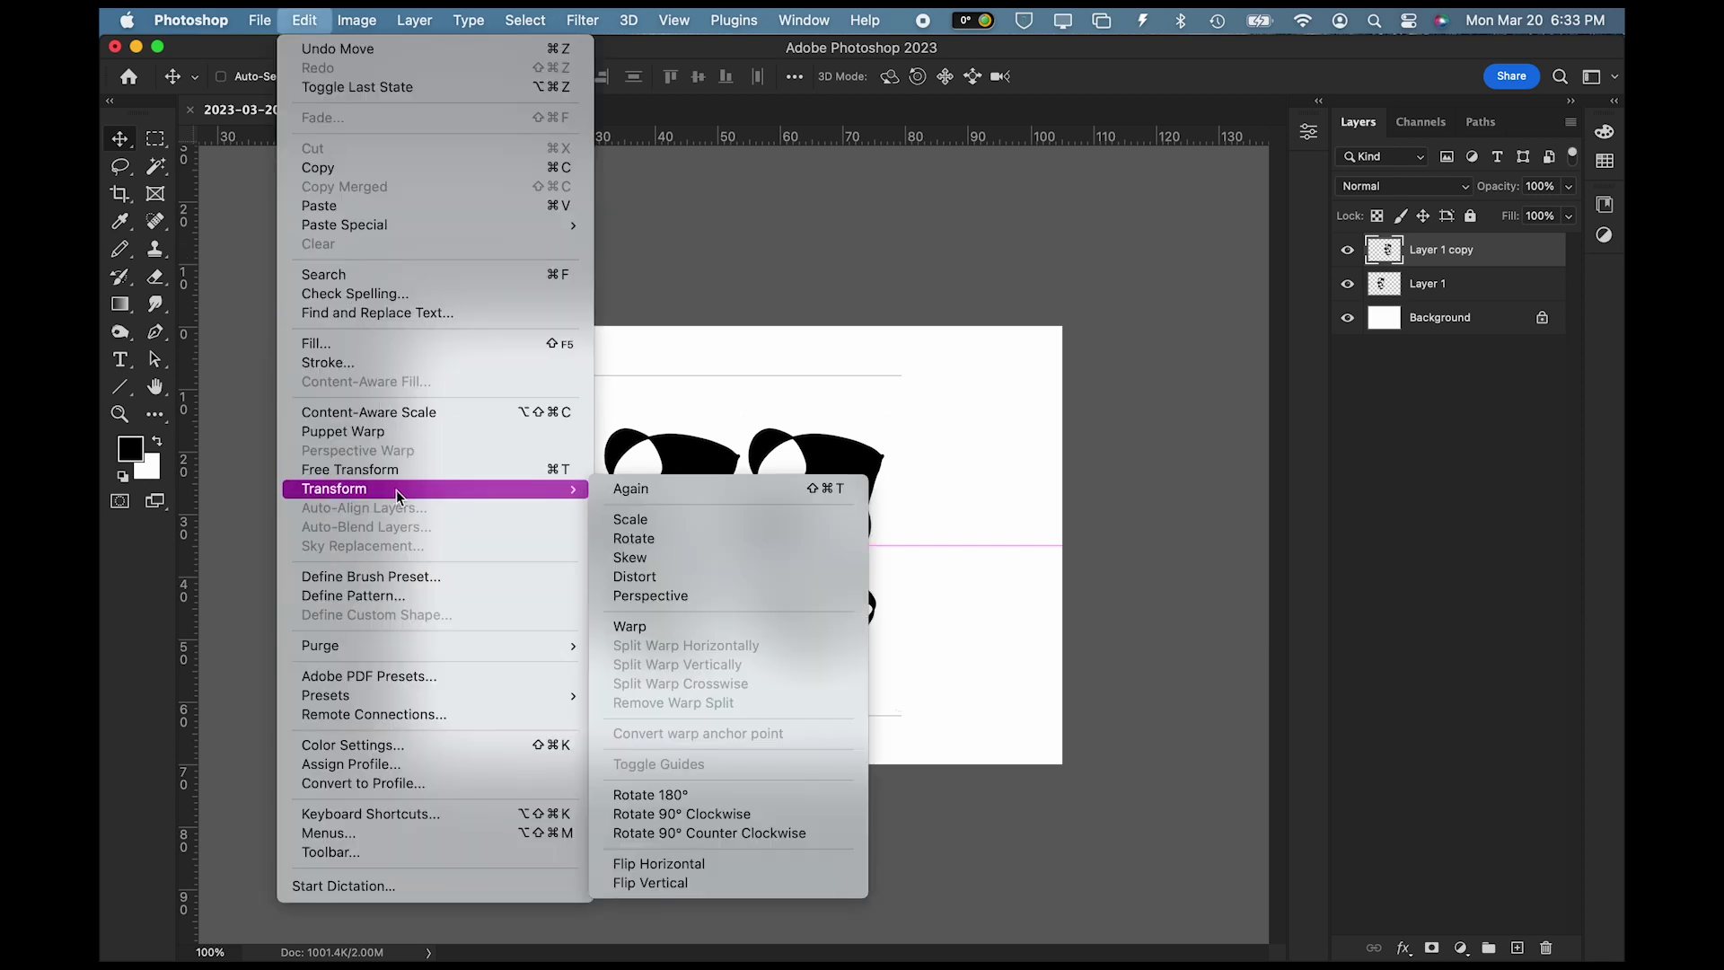
pyautogui.click(659, 866)
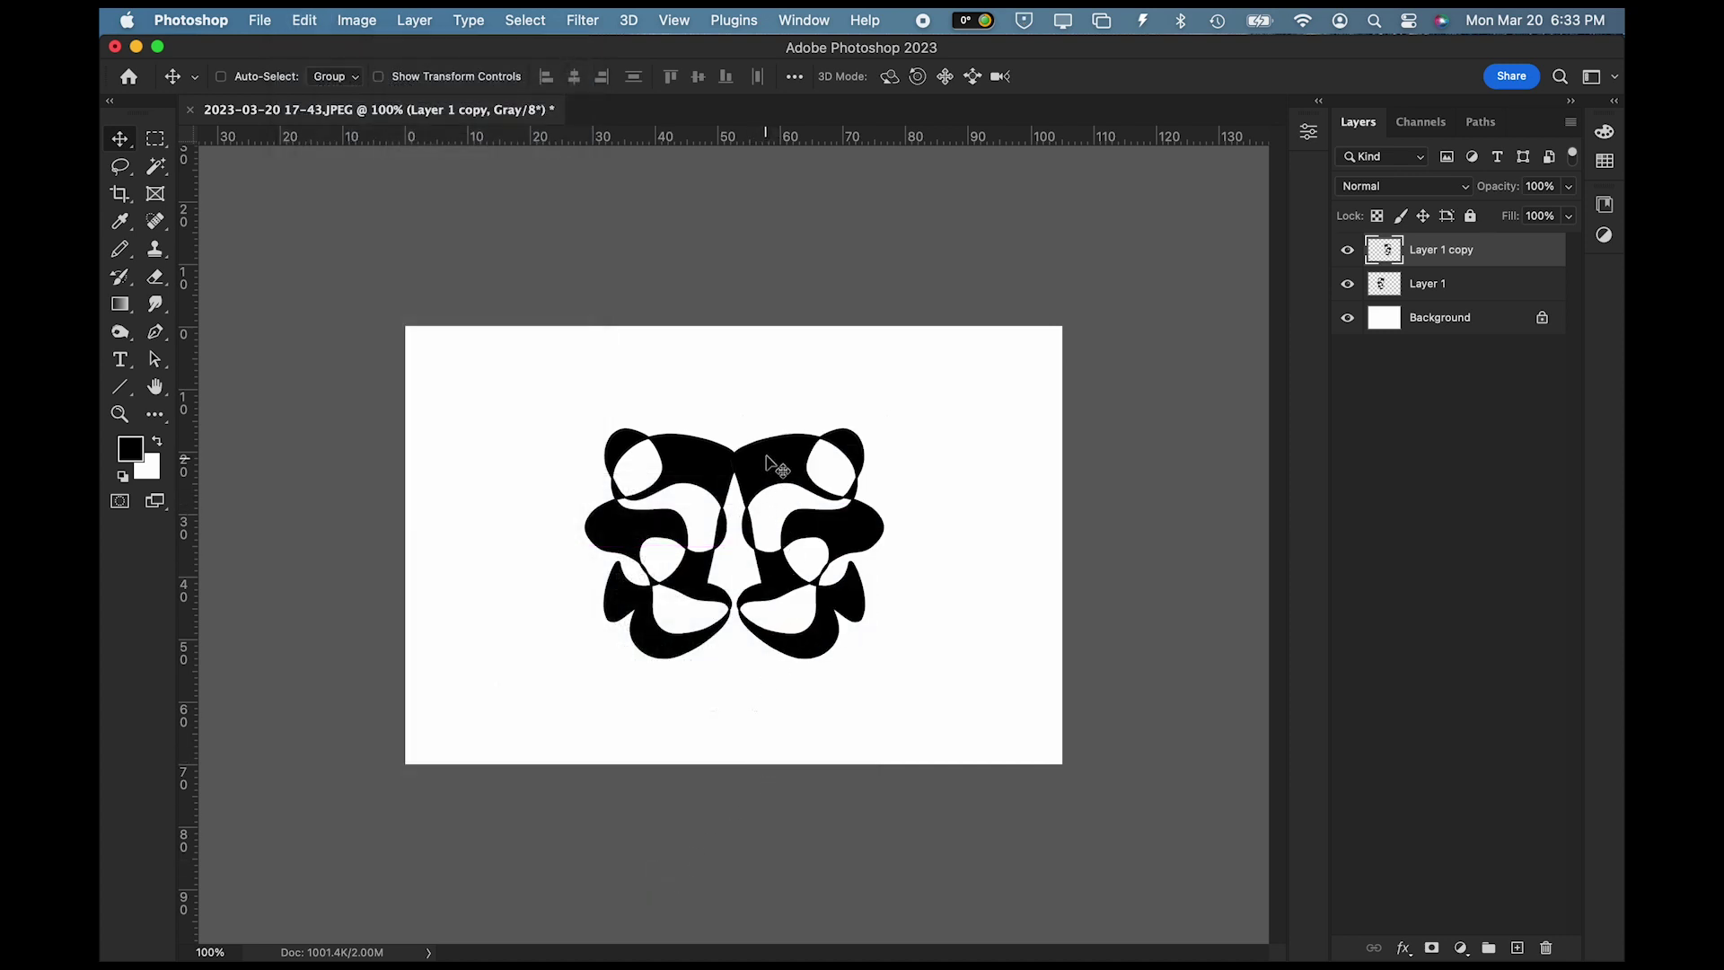
# Step: Merge the two mirrored halves, brought into contact, into Layer 1 and move the shape about 13 mm down the canvas
pyautogui.moveTo(769, 456); pyautogui.dragTo(762, 462)
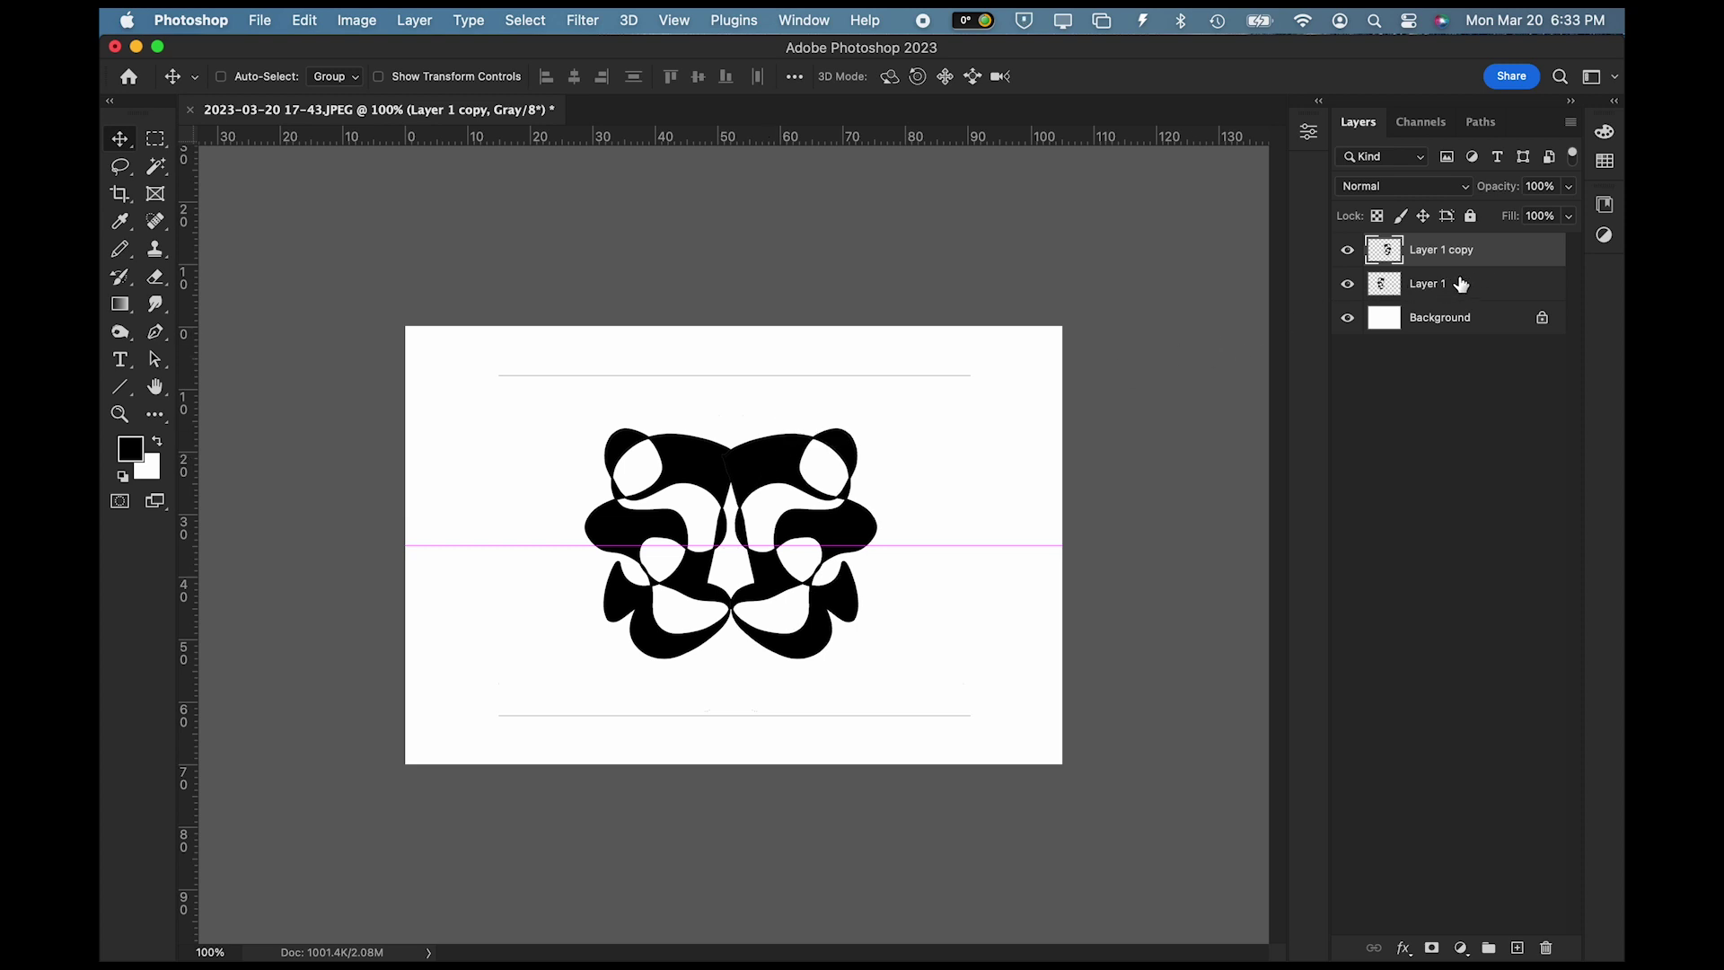
pyautogui.press('super+e')
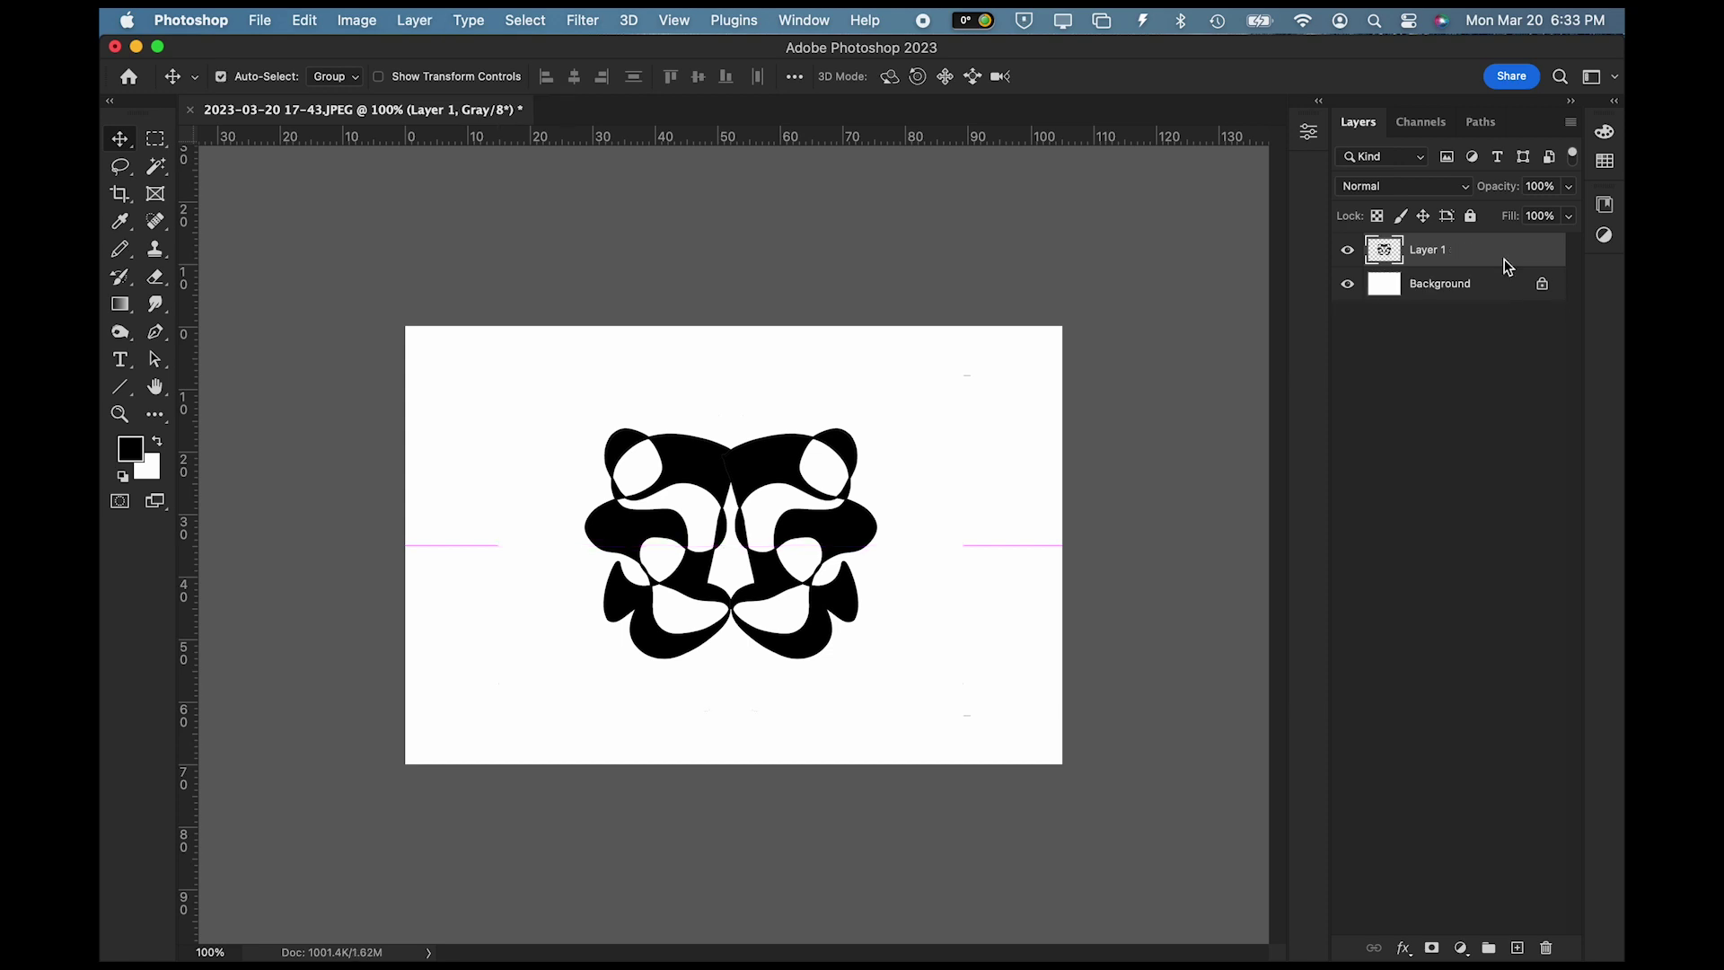
pyautogui.moveTo(765, 473); pyautogui.dragTo(768, 559)
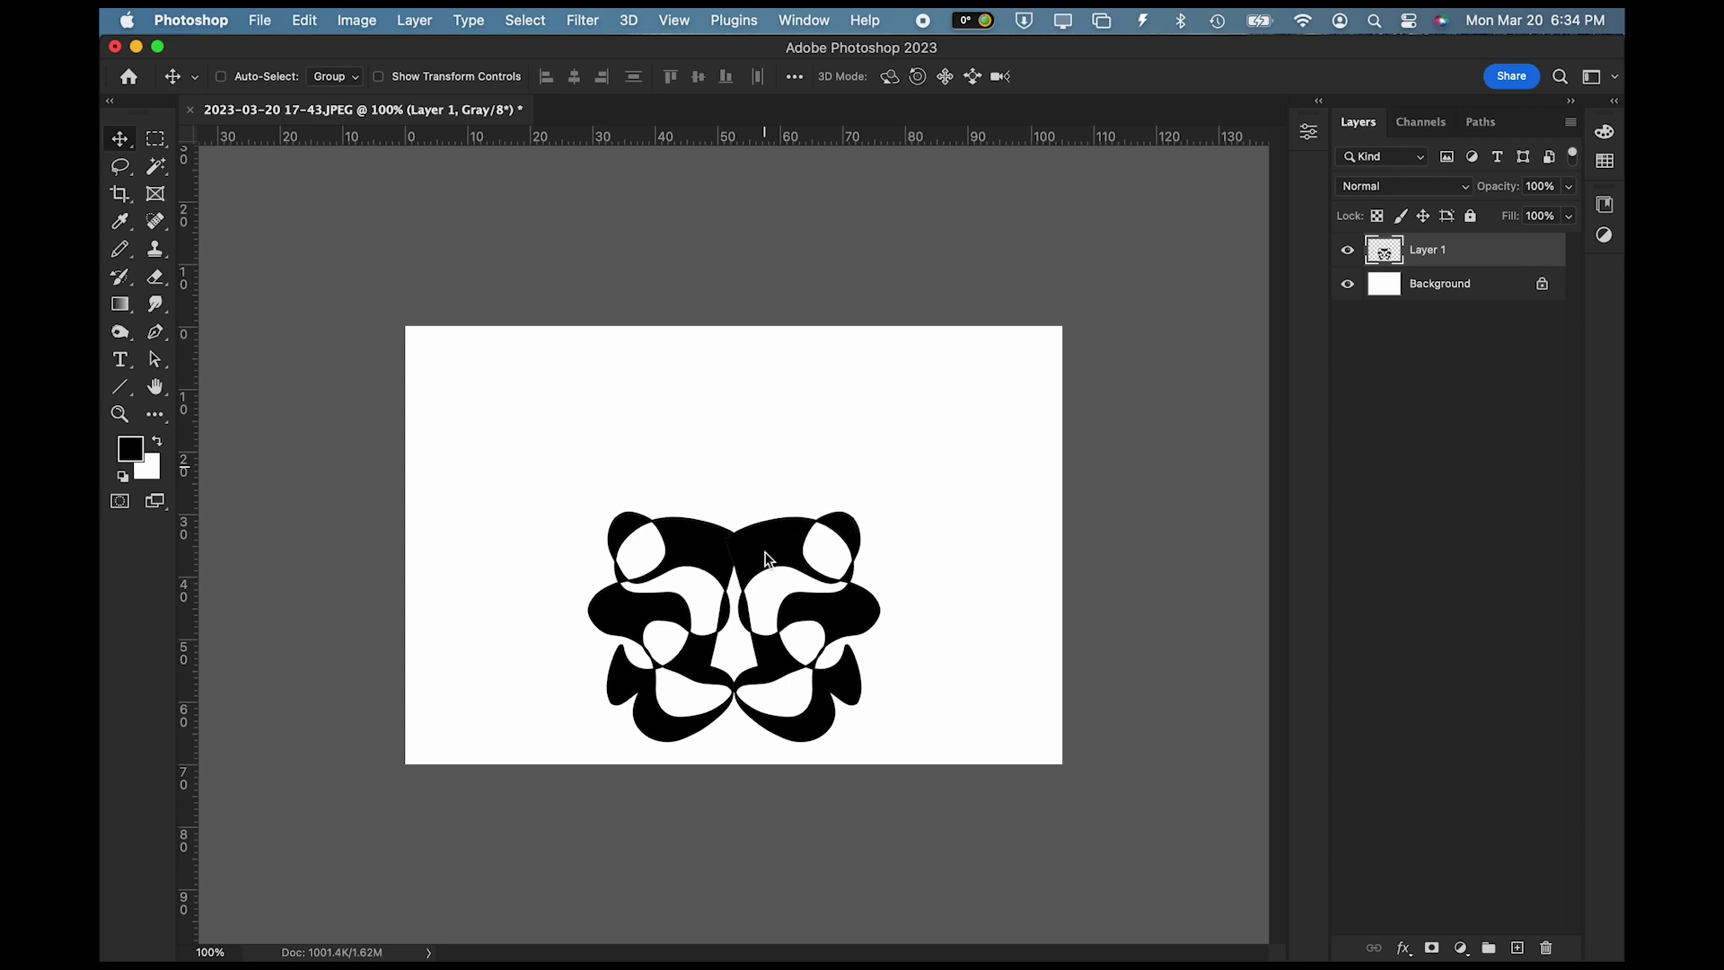
# Step: Duplicate Layer 1 as "Layer 1 copy" and move the copy about 29 mm straight up
pyautogui.click(415, 21)
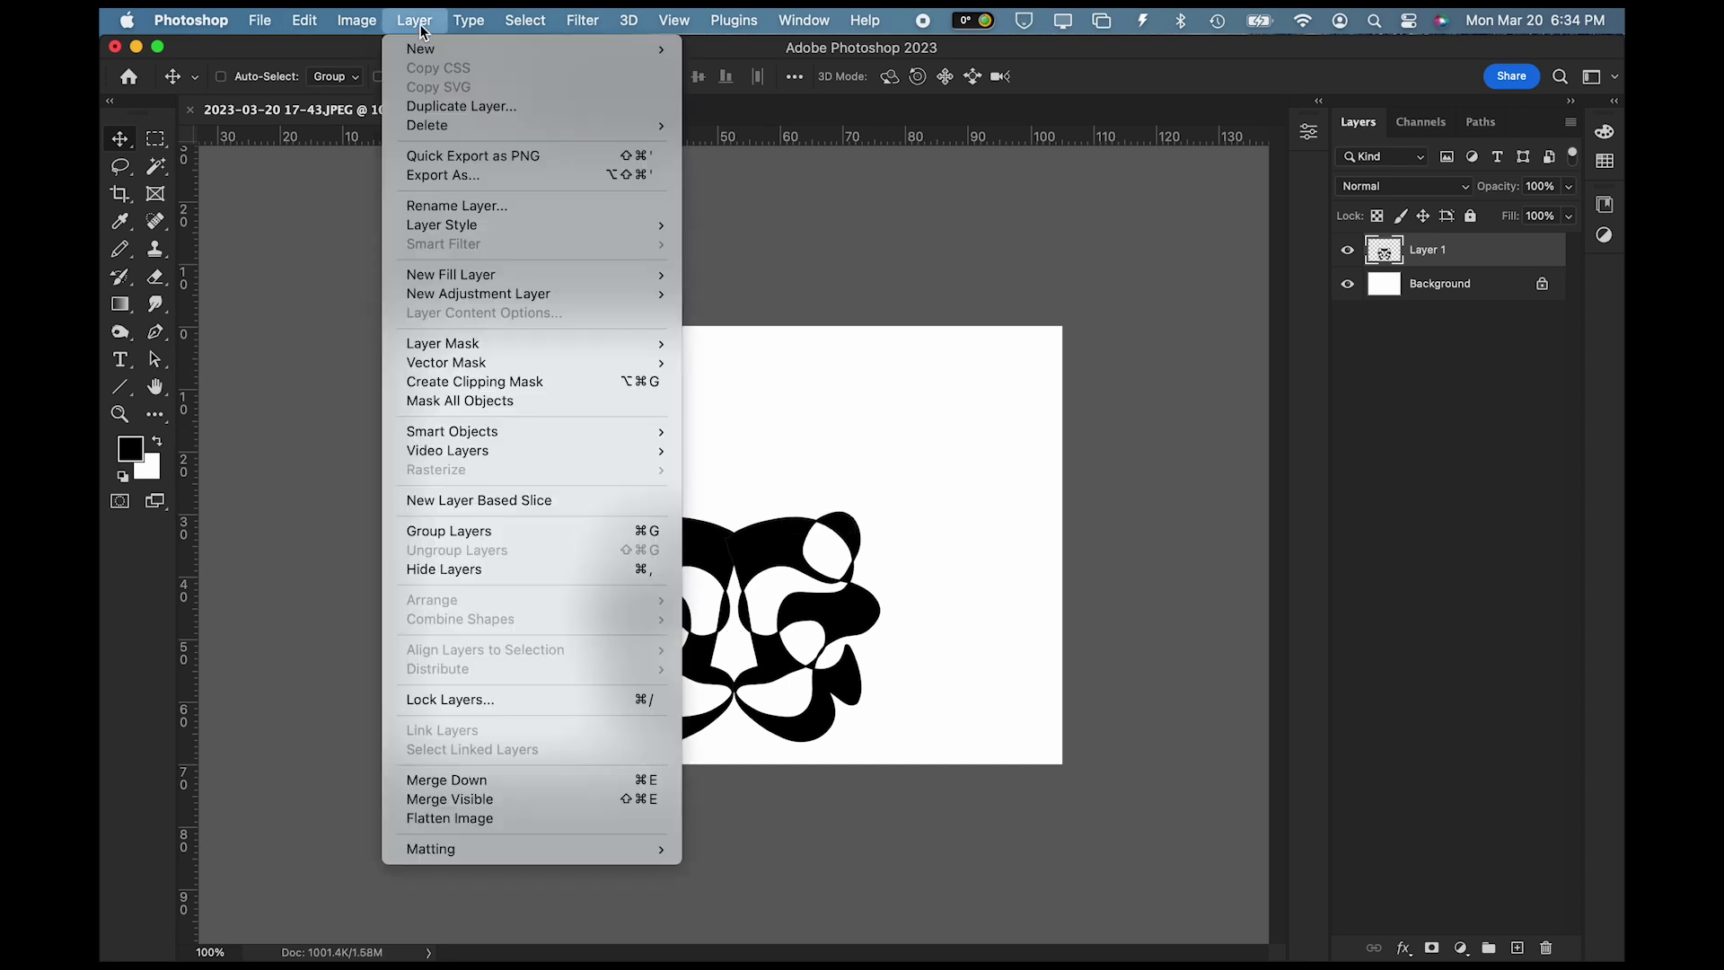
pyautogui.click(446, 107)
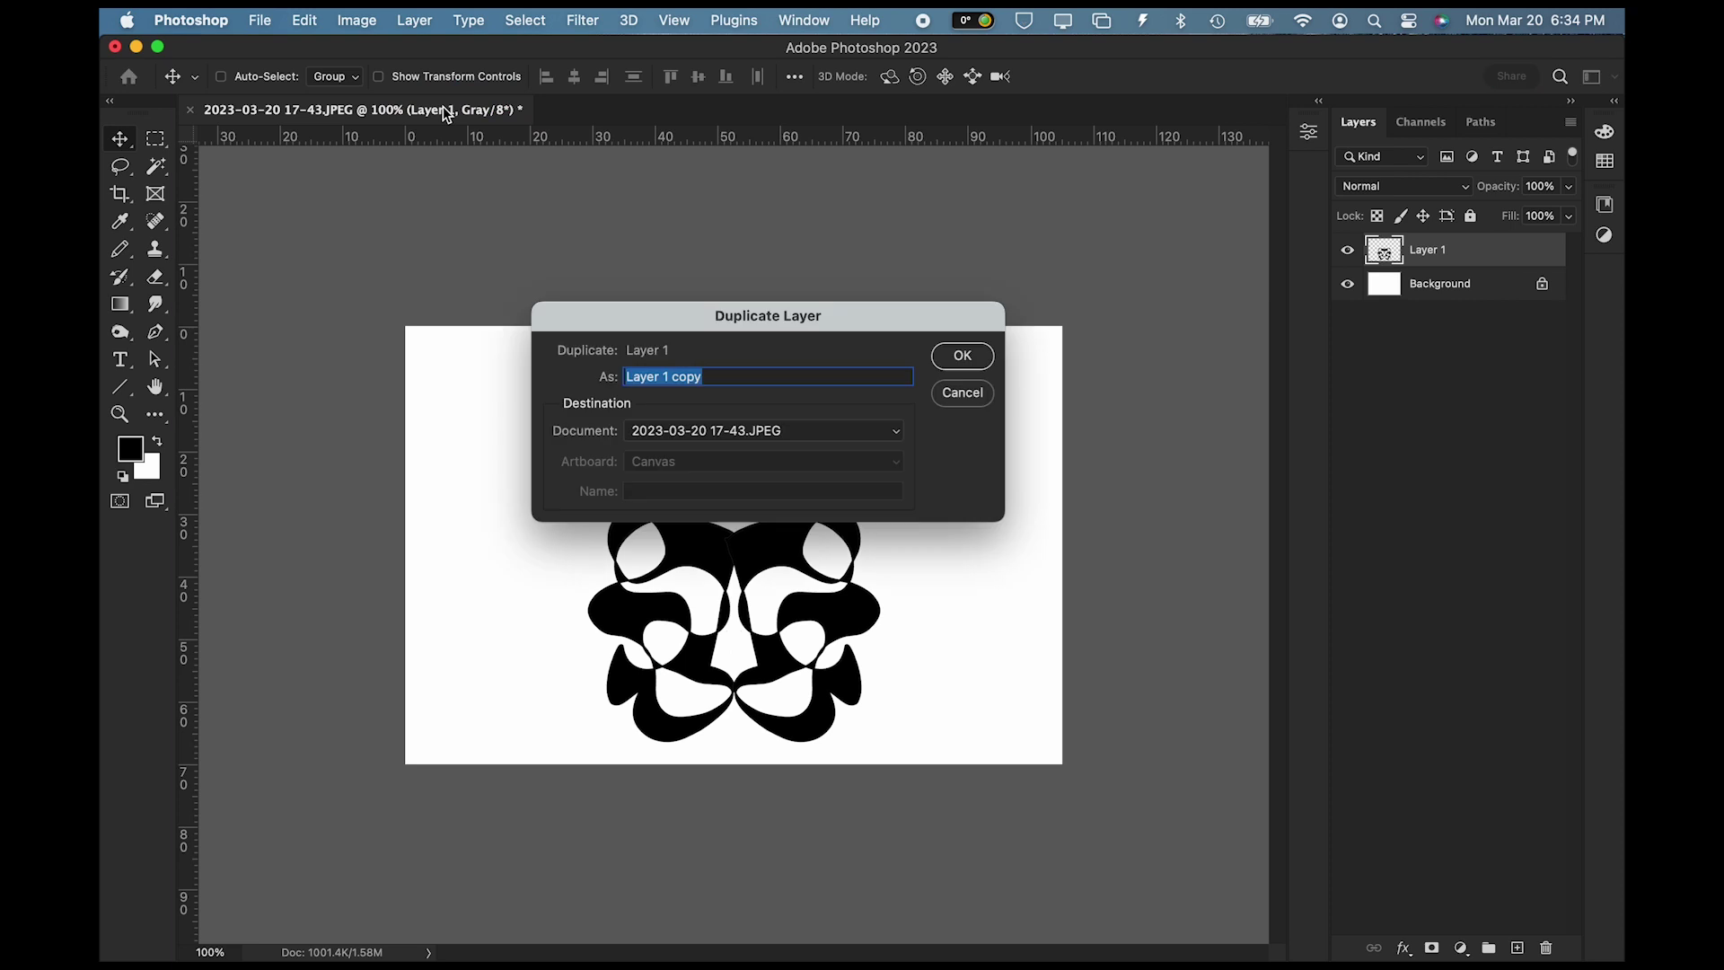
pyautogui.click(952, 358)
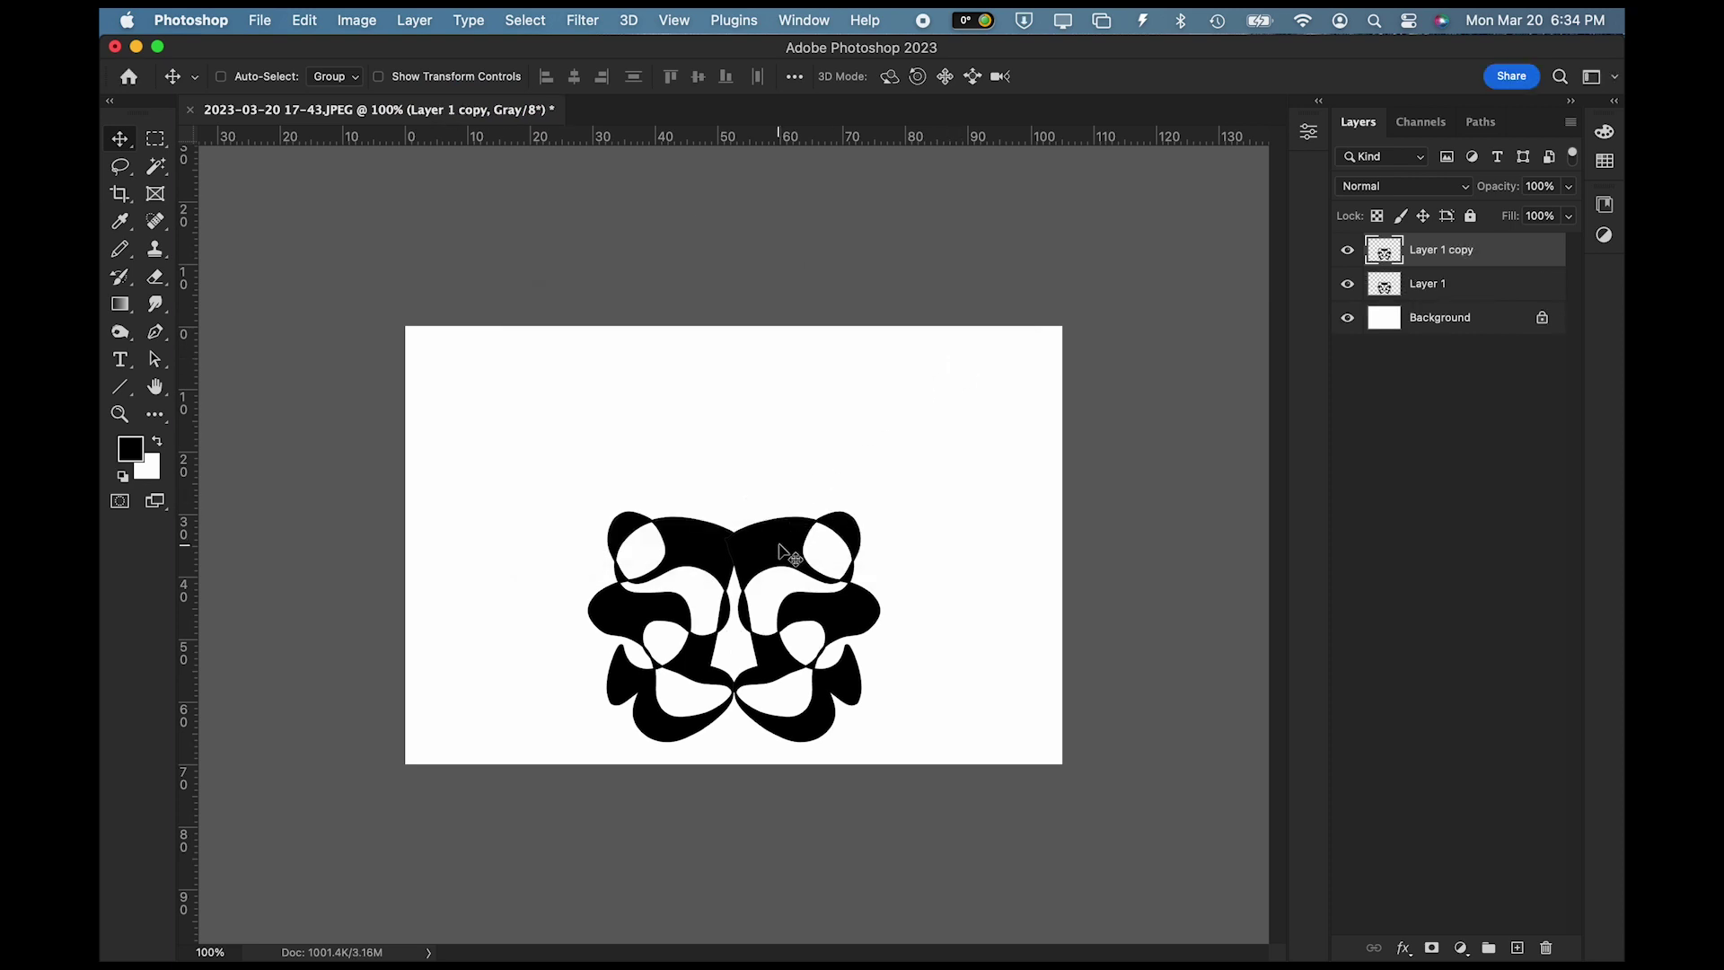
pyautogui.moveTo(780, 550); pyautogui.dragTo(784, 364)
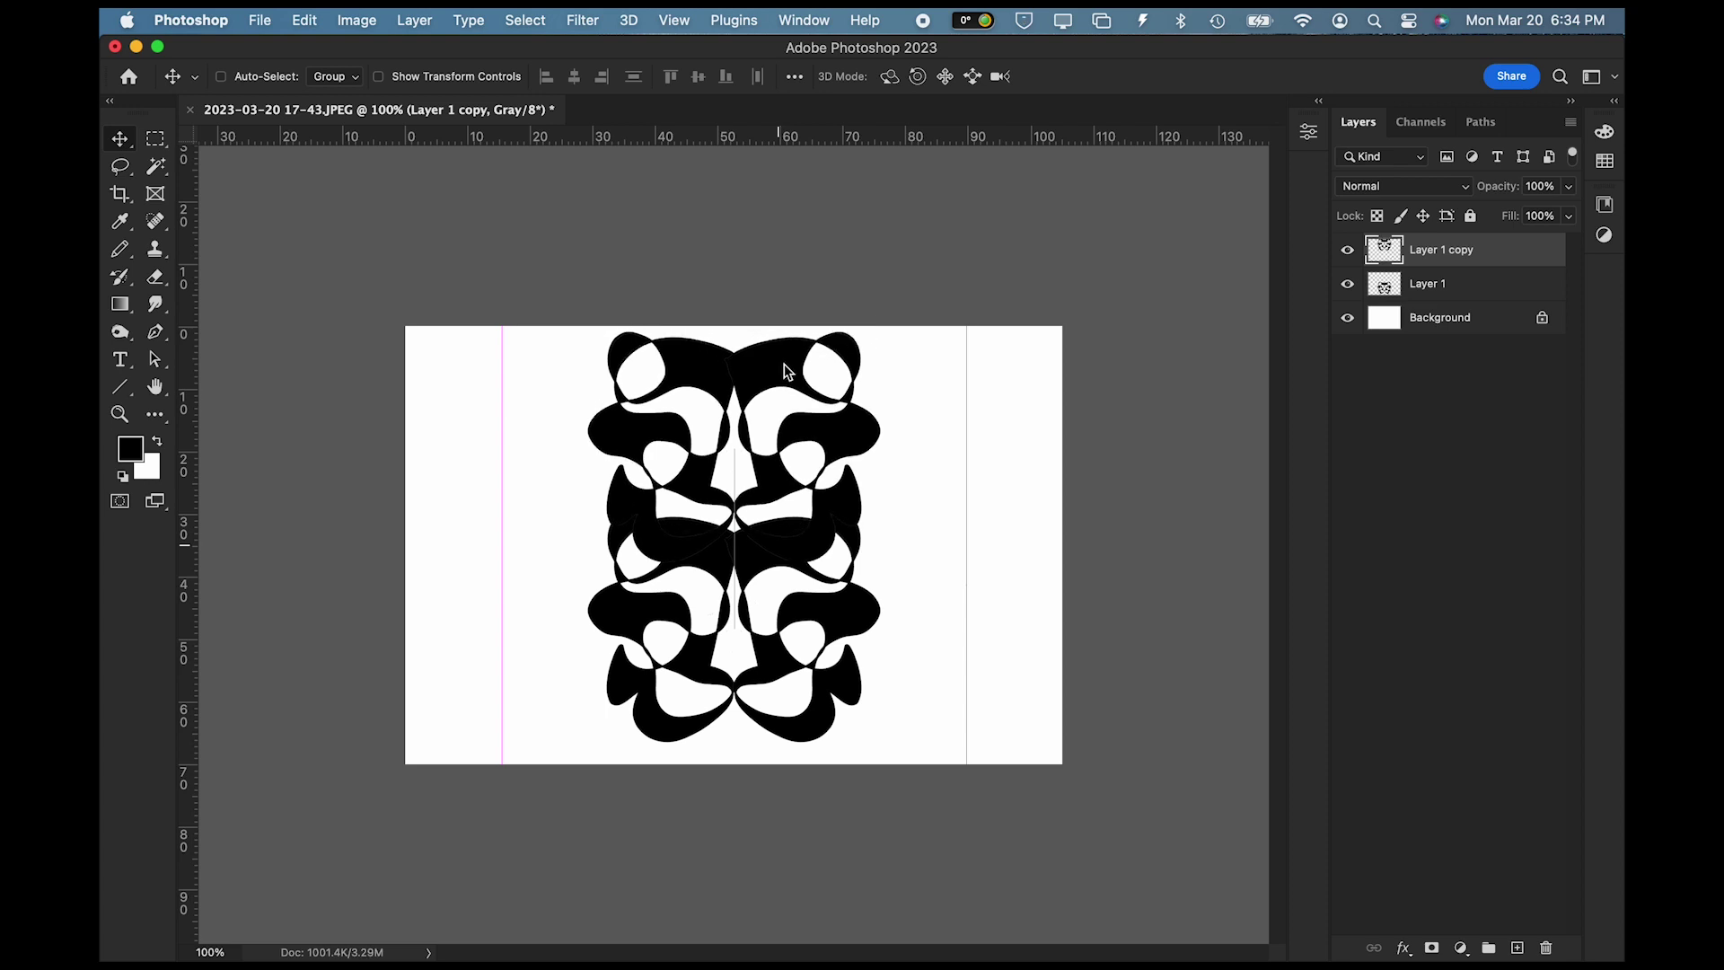
# Step: Flip the copy vertically so it meets the lower shape edge to edge, about 8 mm higher, and merge both into Layer 1
pyautogui.click(316, 25)
pyautogui.moveTo(395, 494)
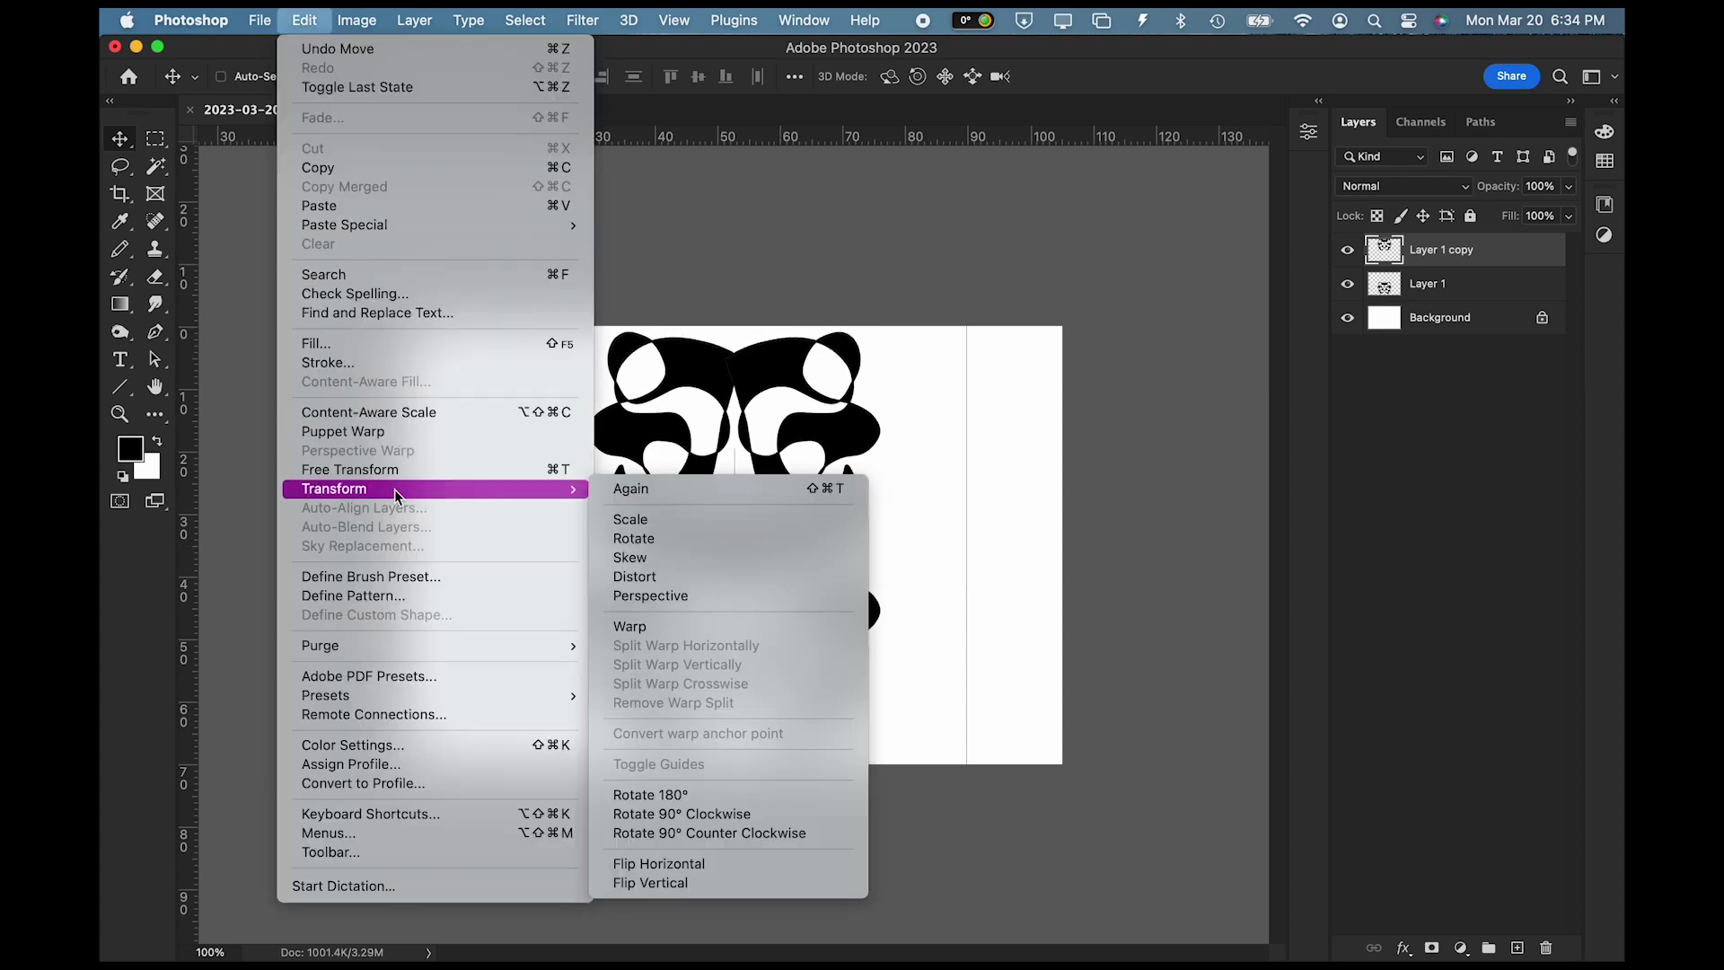
pyautogui.click(666, 886)
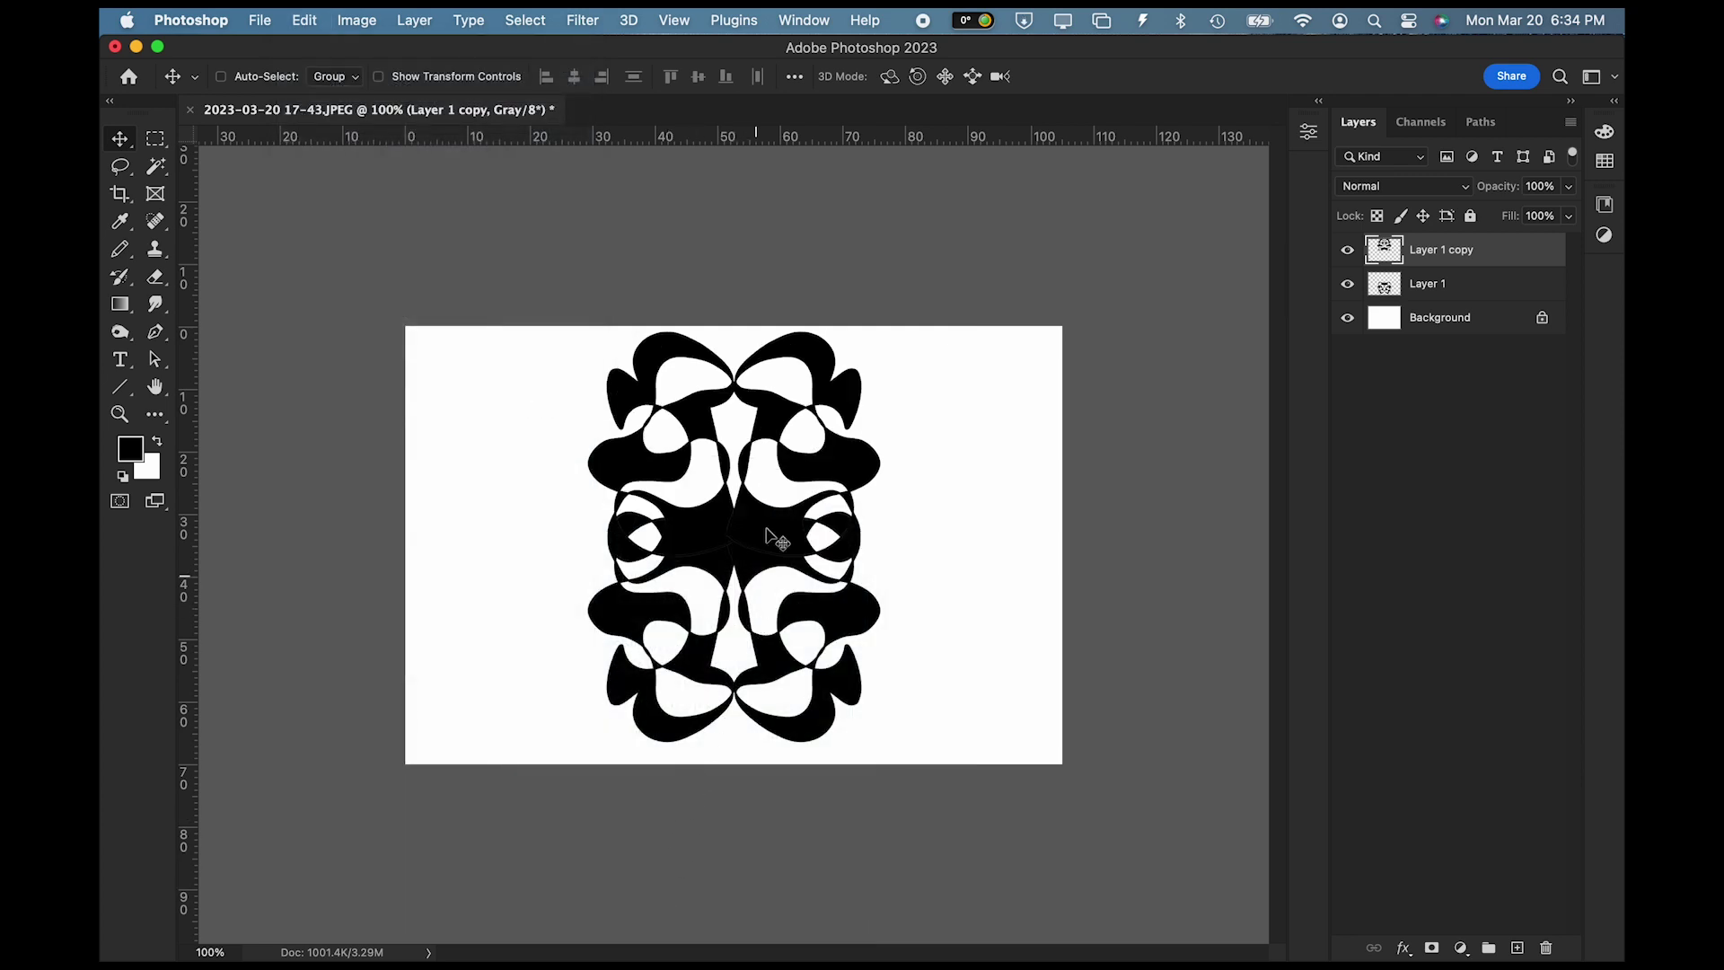
pyautogui.moveTo(777, 432); pyautogui.dragTo(771, 373)
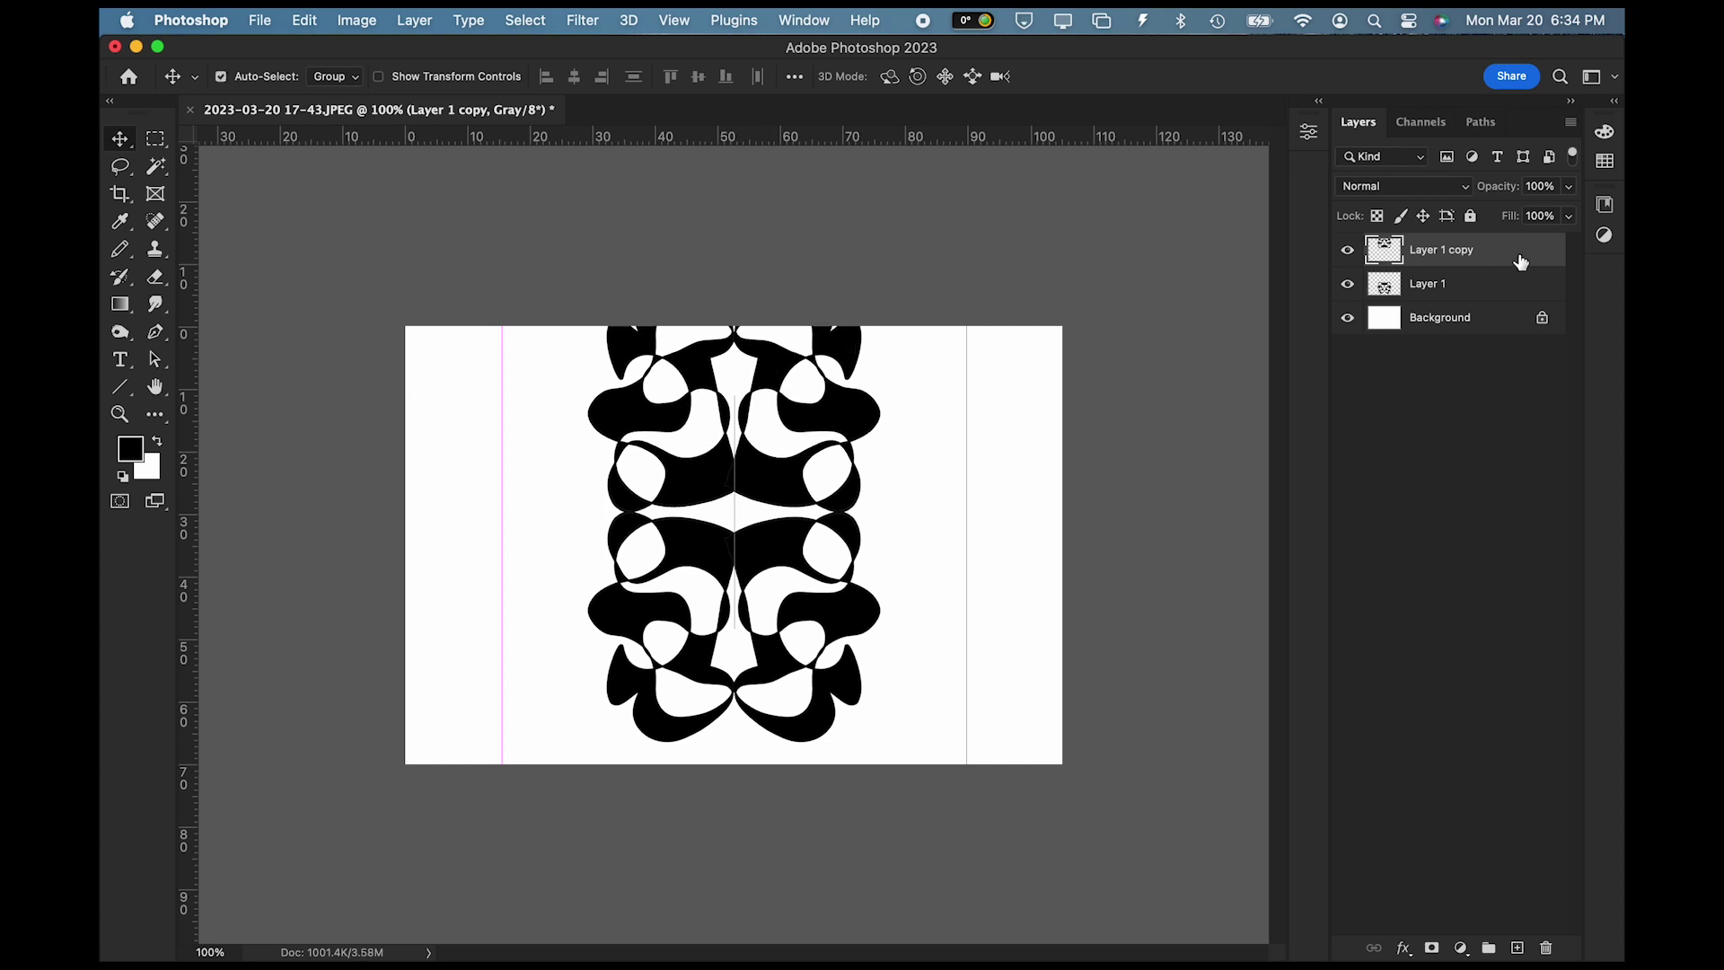
pyautogui.press('super+e')
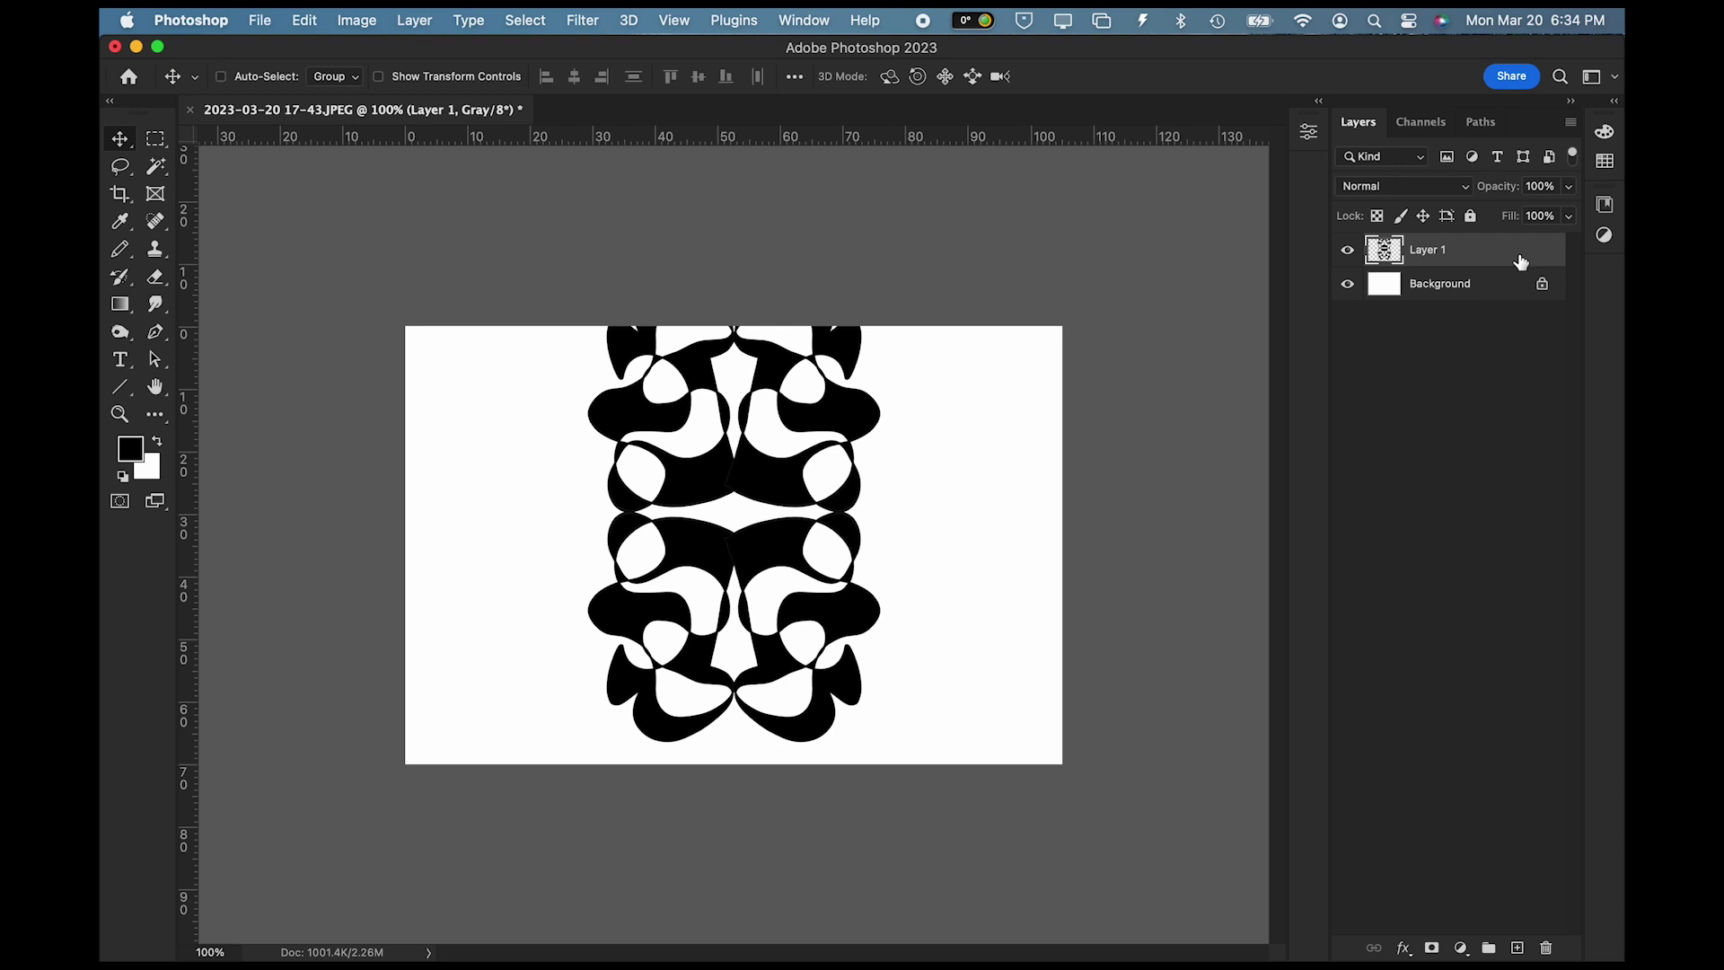
# Step: Scale the merged motif on Layer 1 to 50.17% and place it in the left half of the canvas
pyautogui.click(314, 27)
pyautogui.moveTo(379, 493)
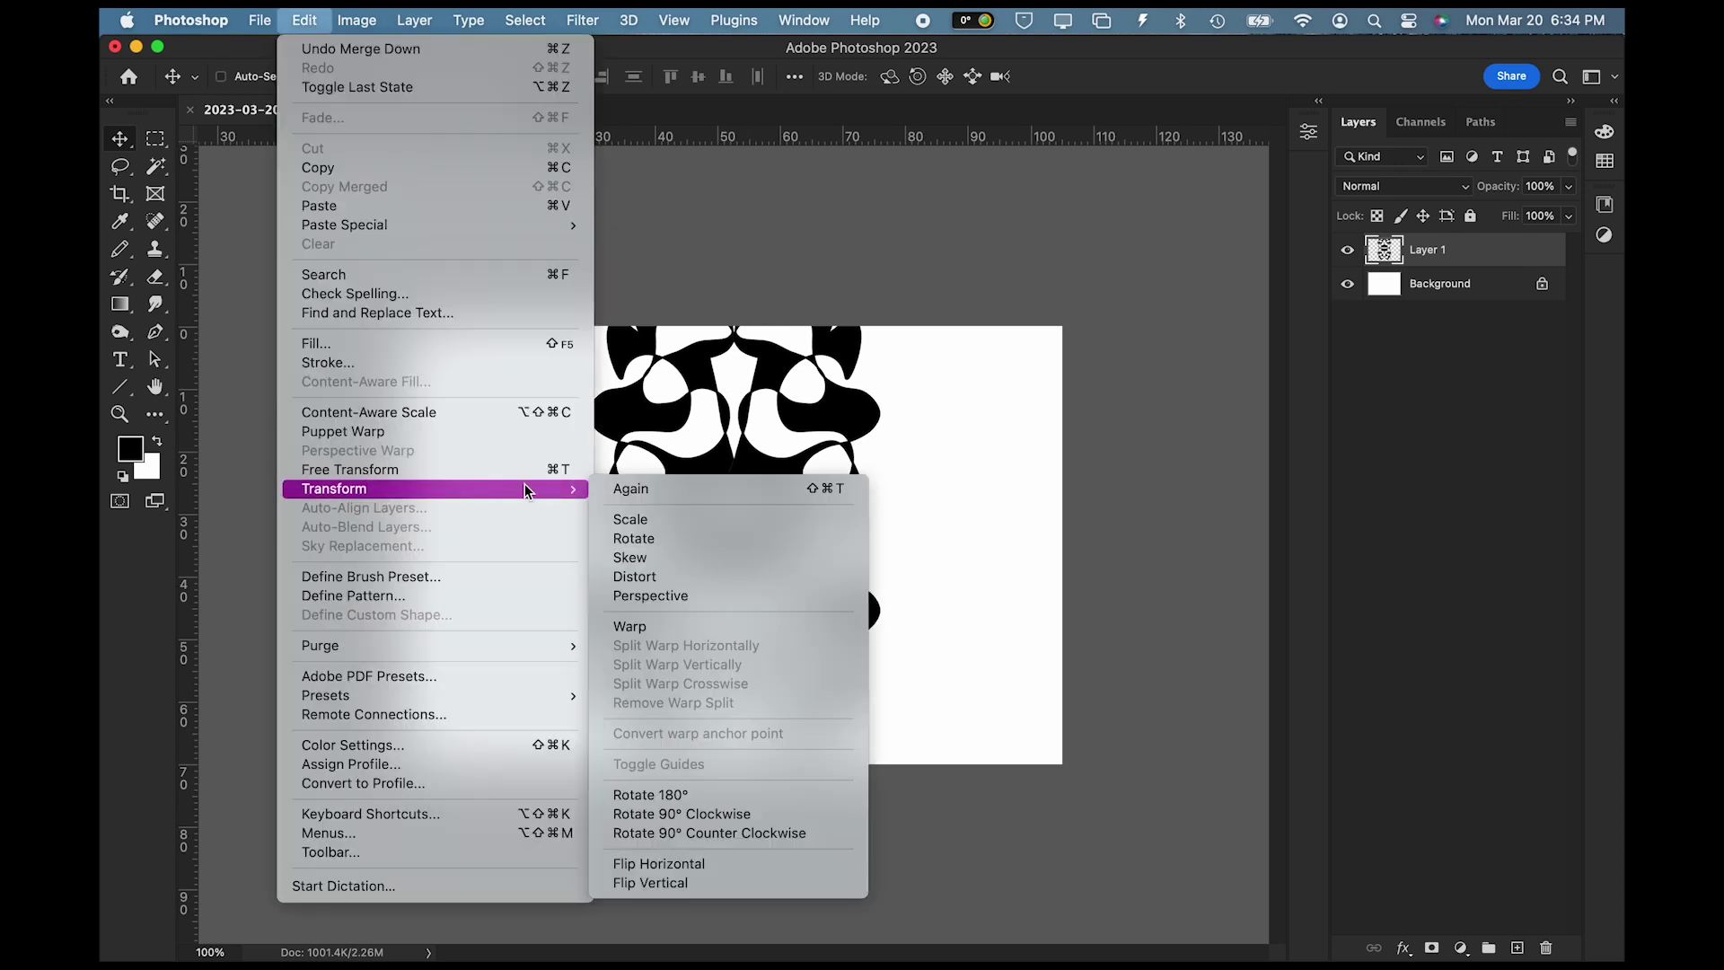
pyautogui.click(707, 519)
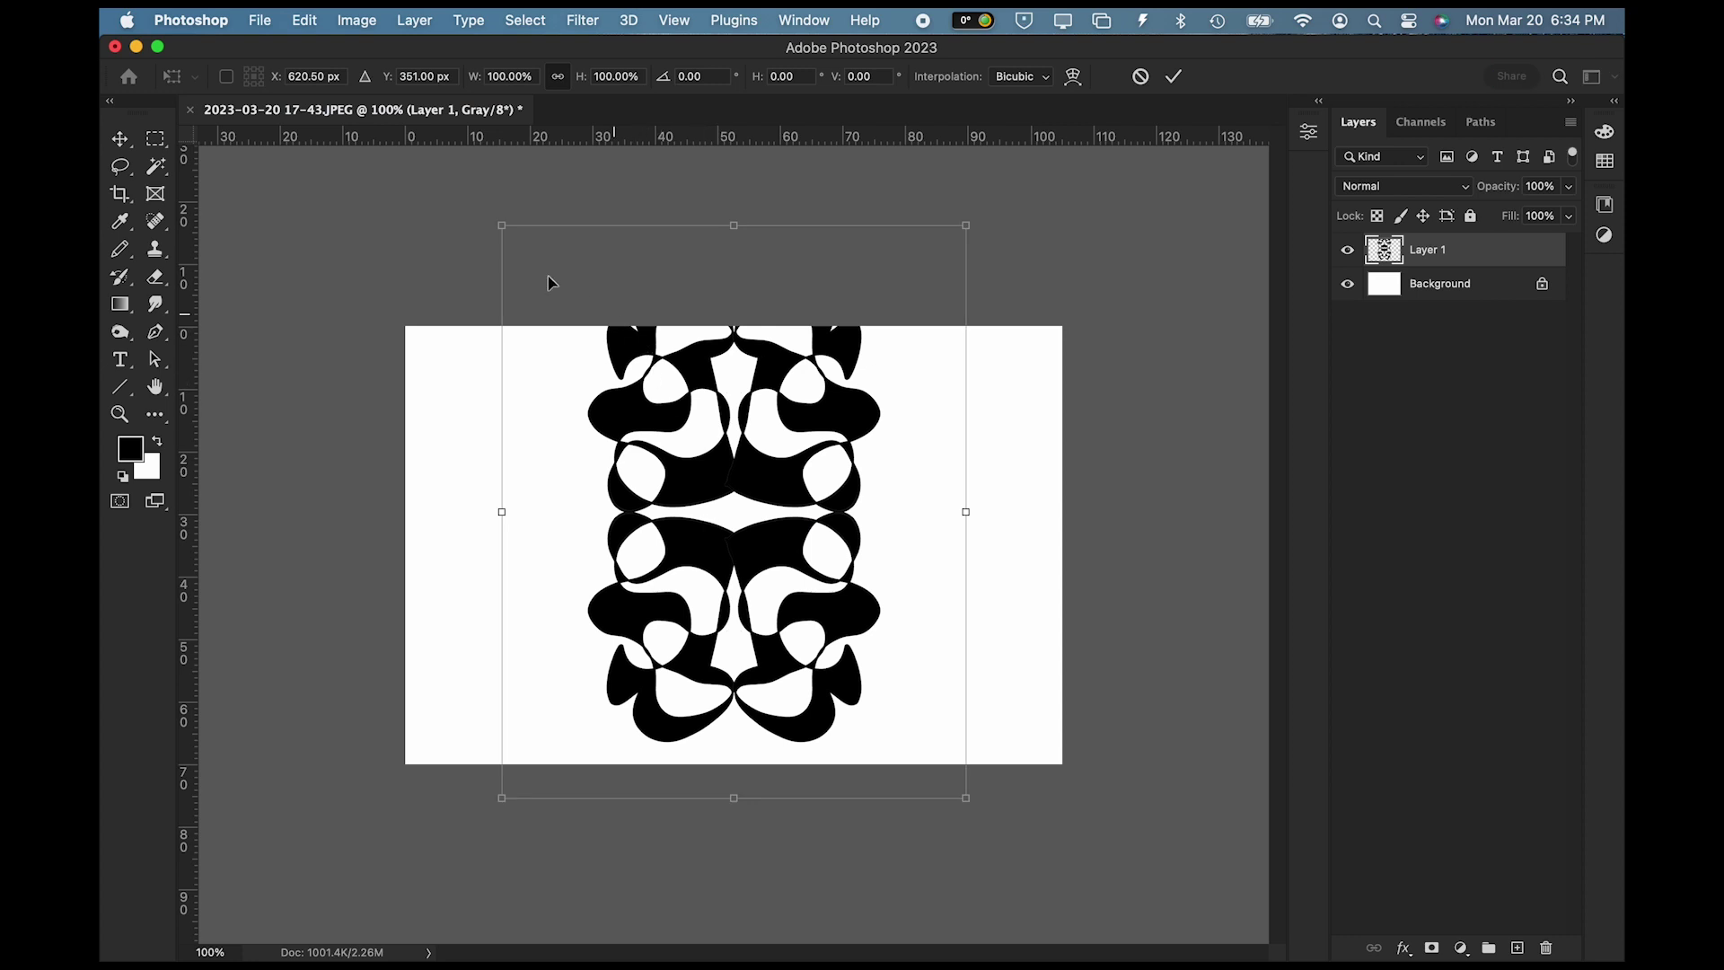
pyautogui.moveTo(502, 224); pyautogui.dragTo(732, 510)
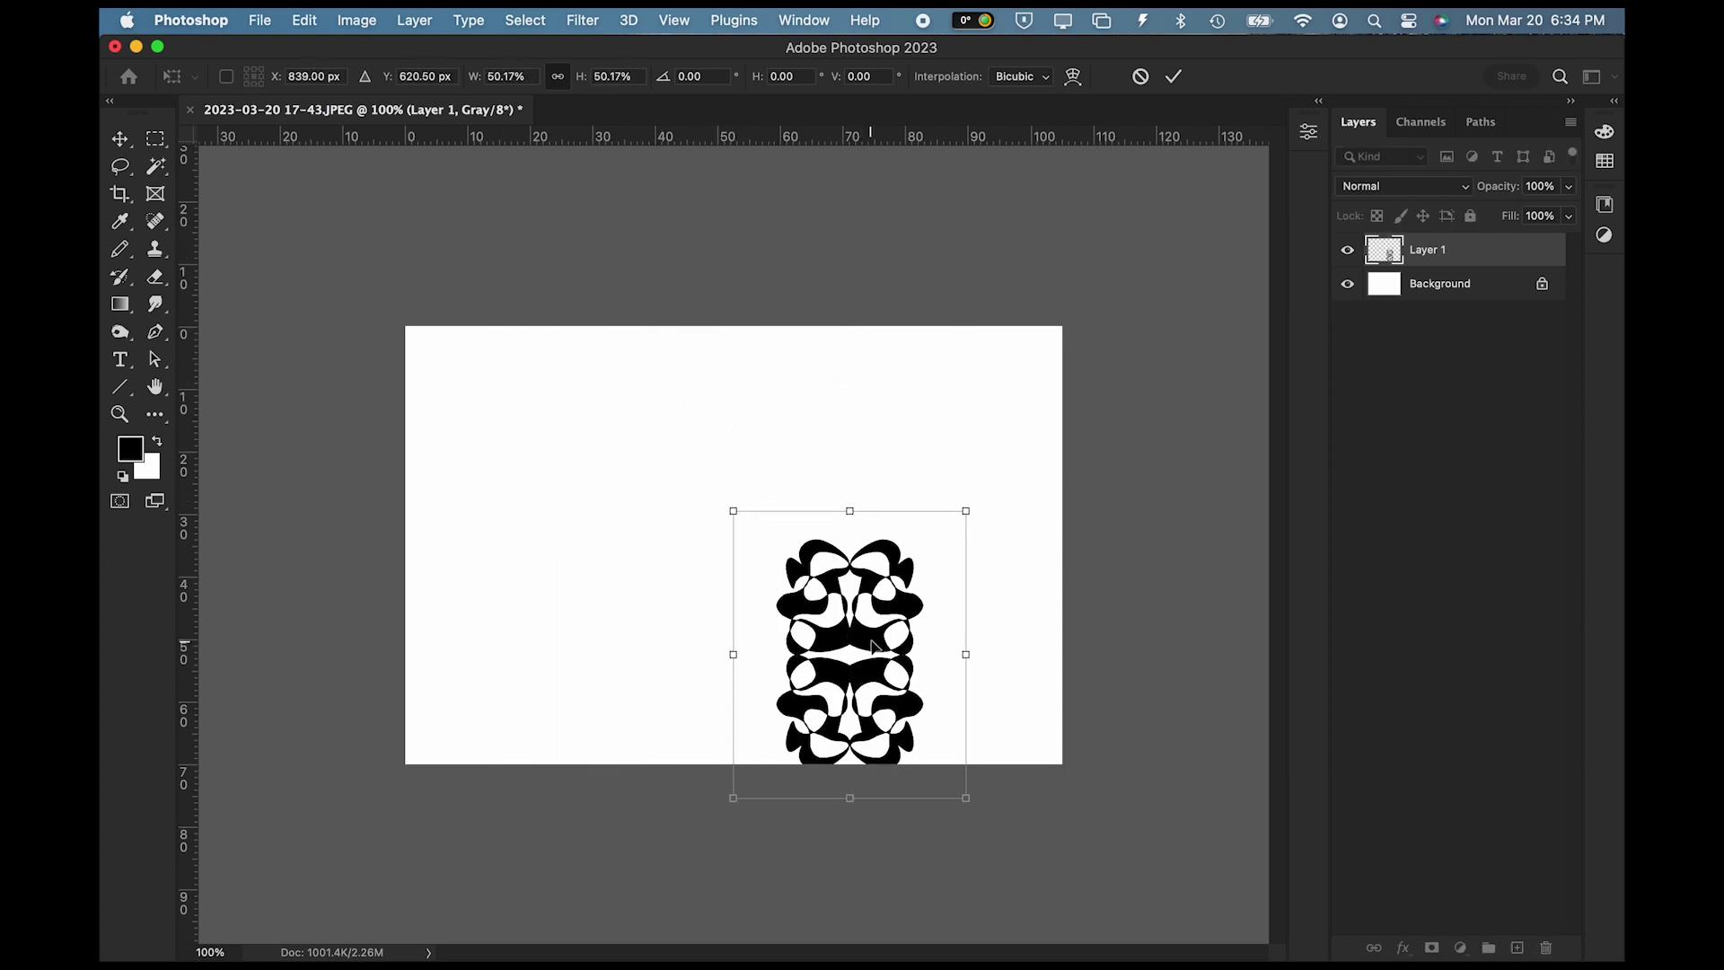
pyautogui.moveTo(873, 644); pyautogui.dragTo(608, 503)
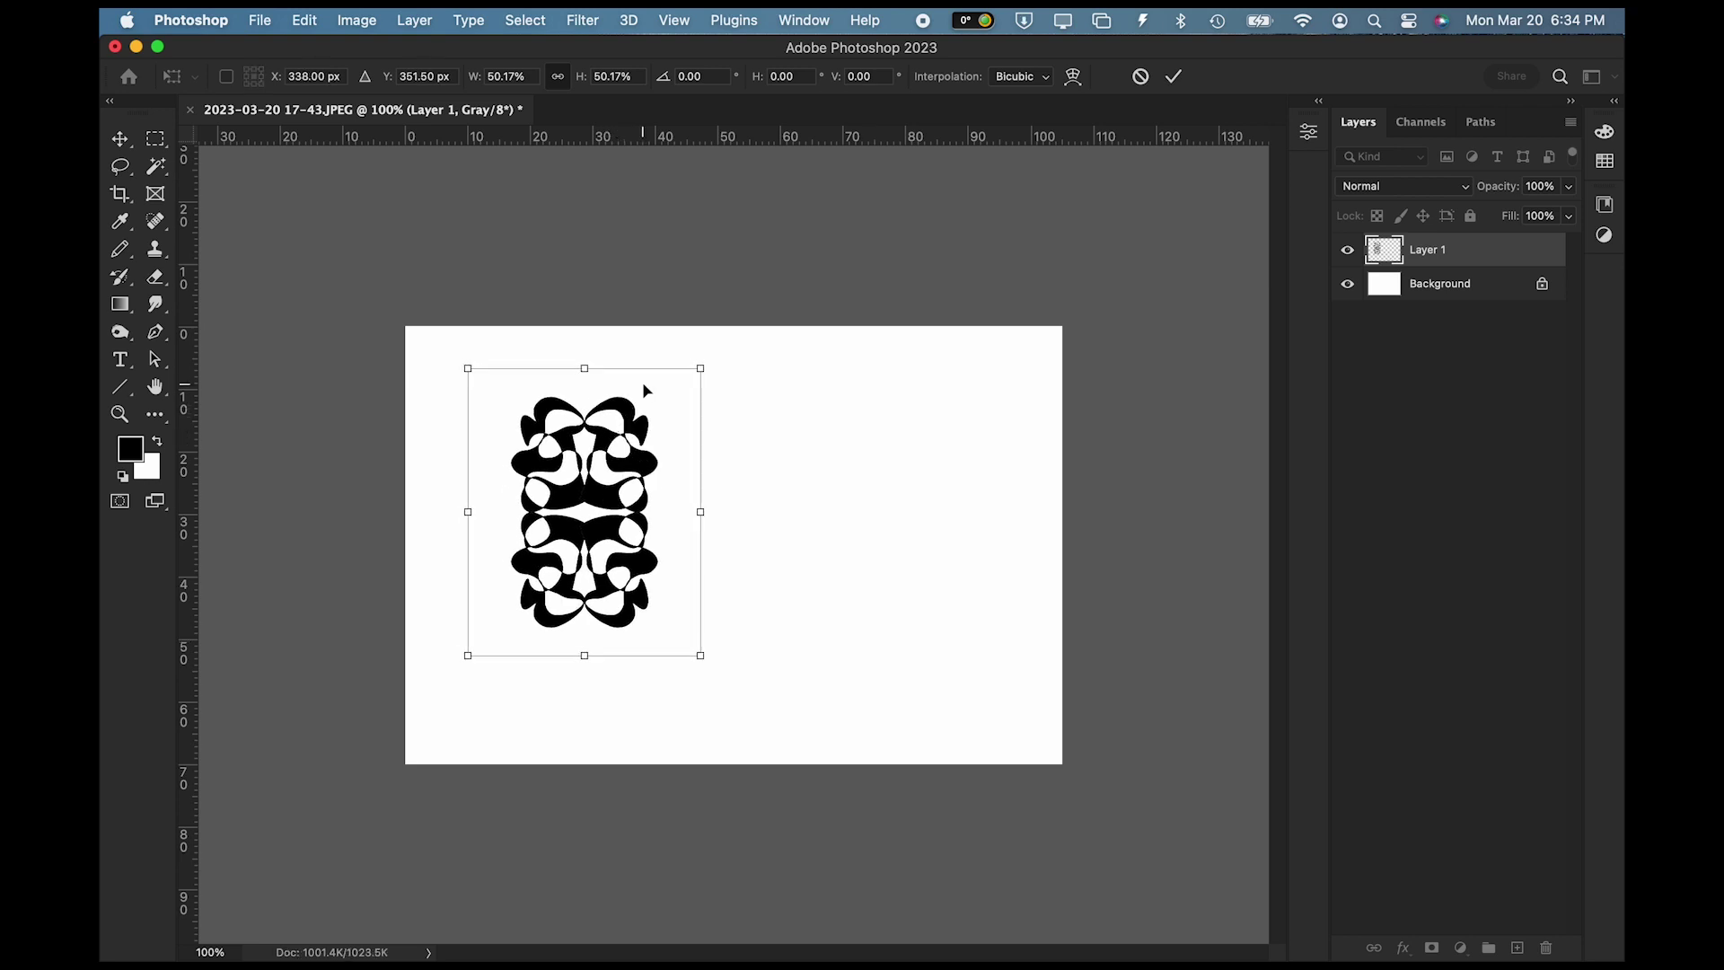
pyautogui.press('Return')
# Step: Duplicate Layer 1 as "Layer 1 copy" and move the copy about 24 mm right, level with the original motif
pyautogui.click(414, 21)
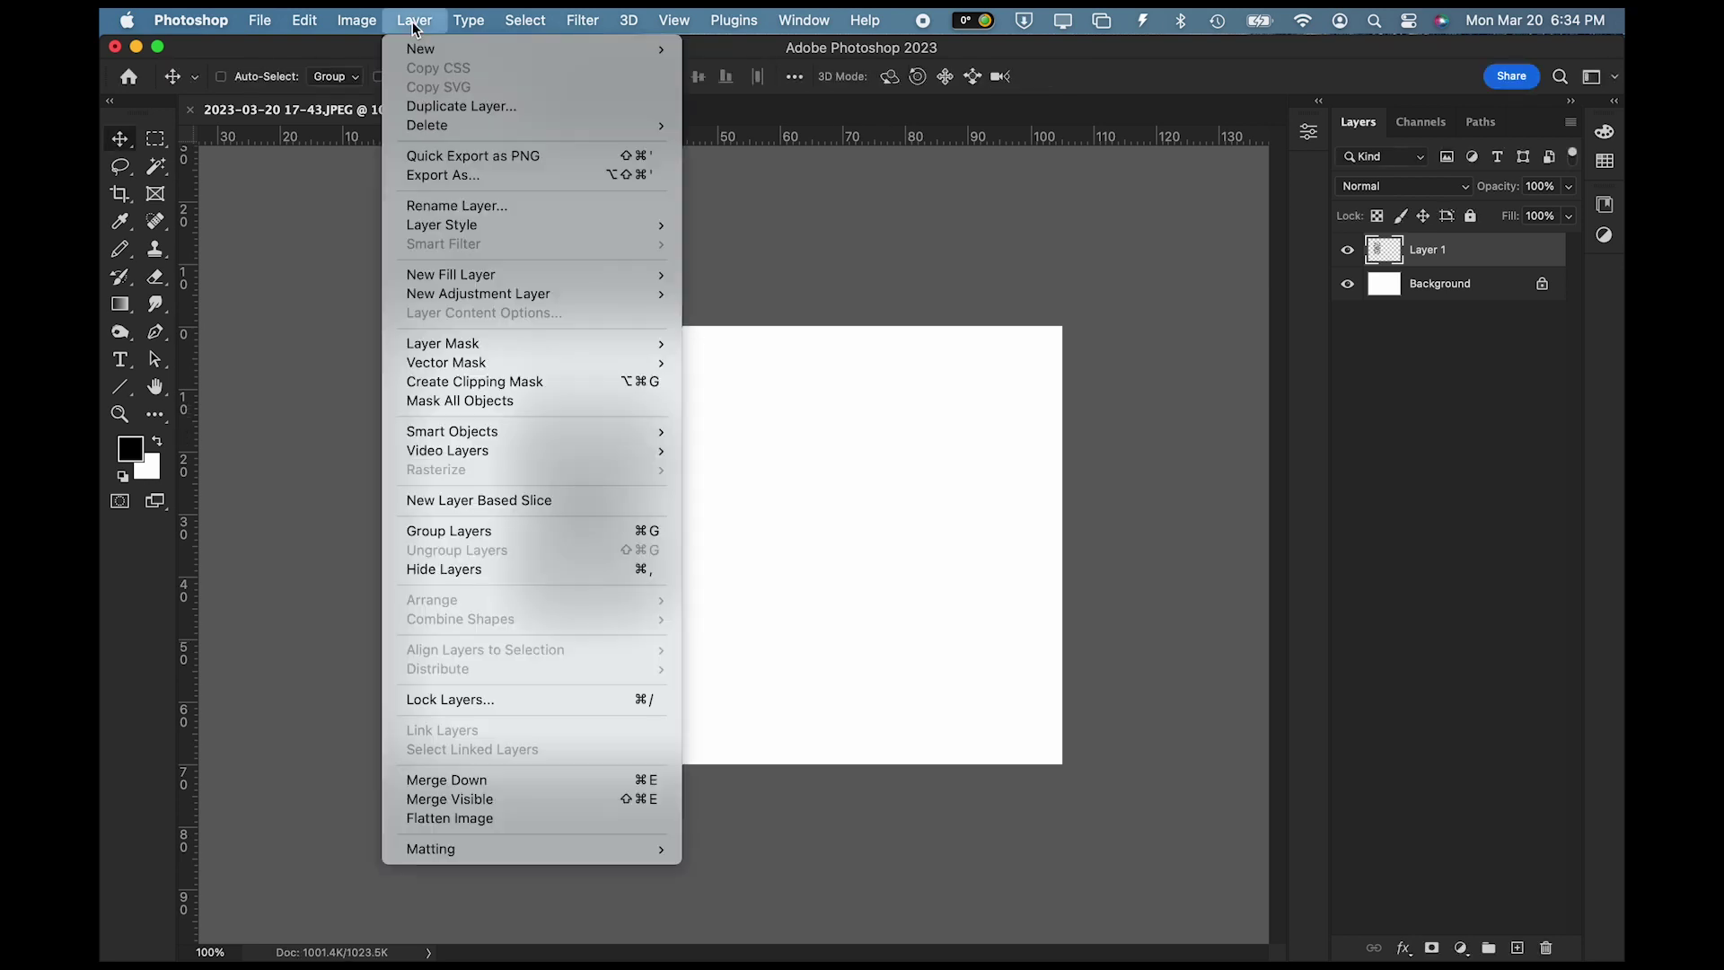
pyautogui.click(446, 106)
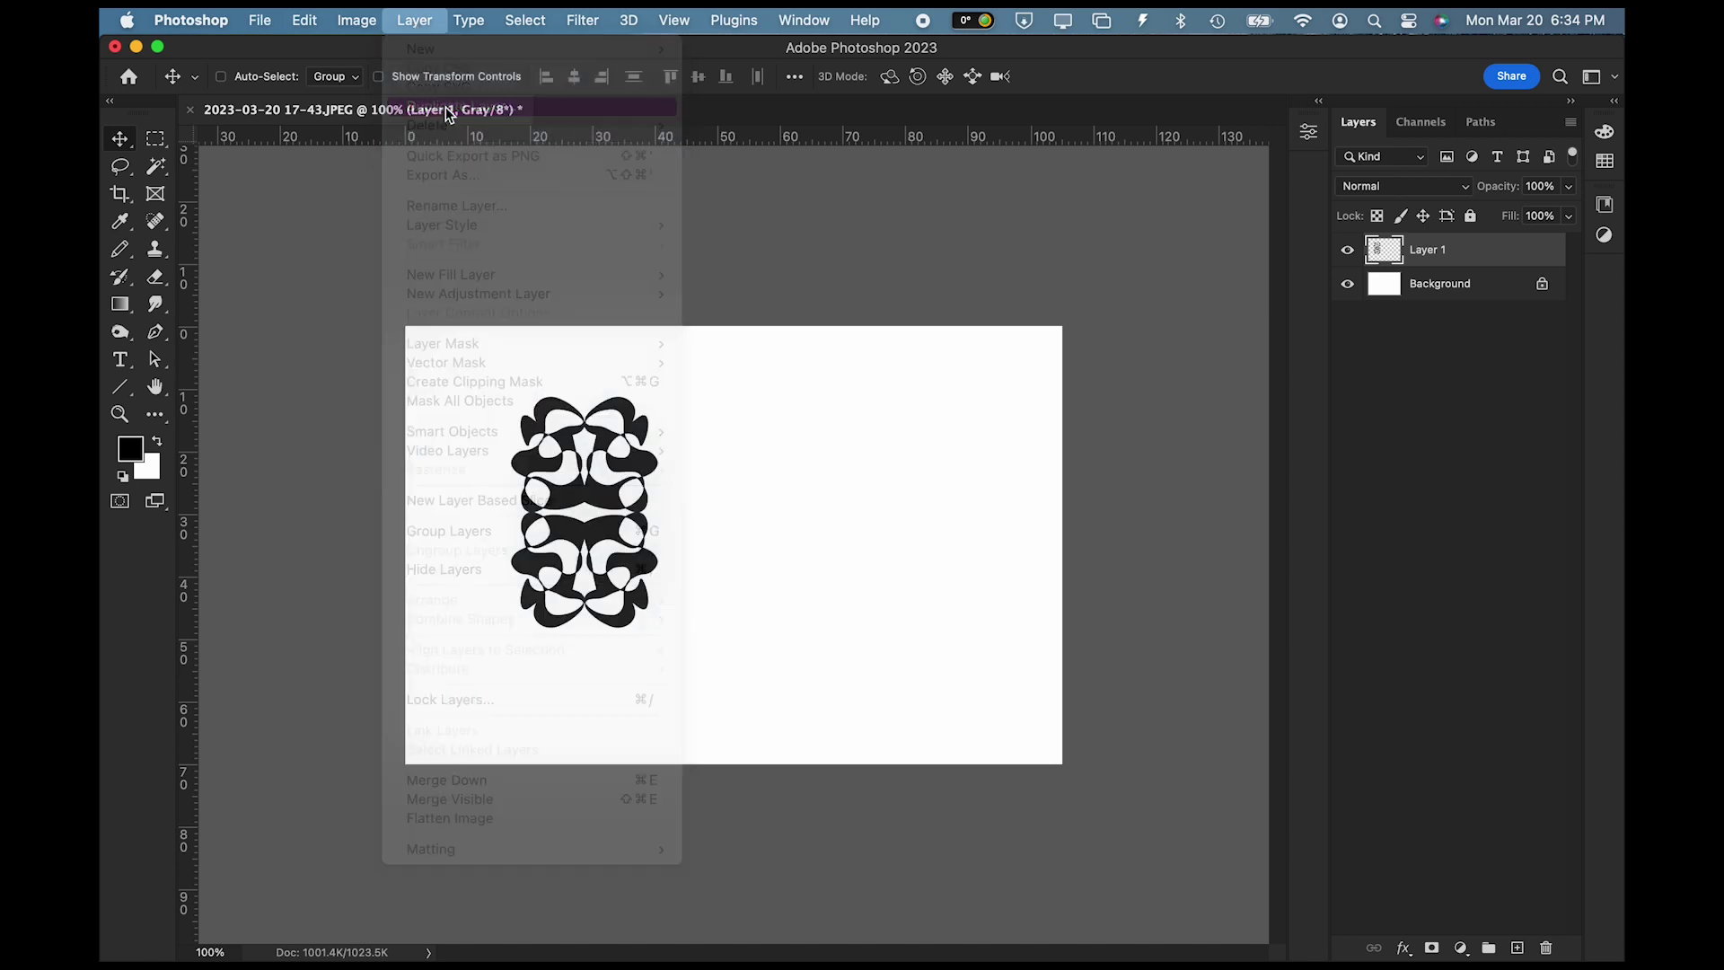
pyautogui.click(961, 355)
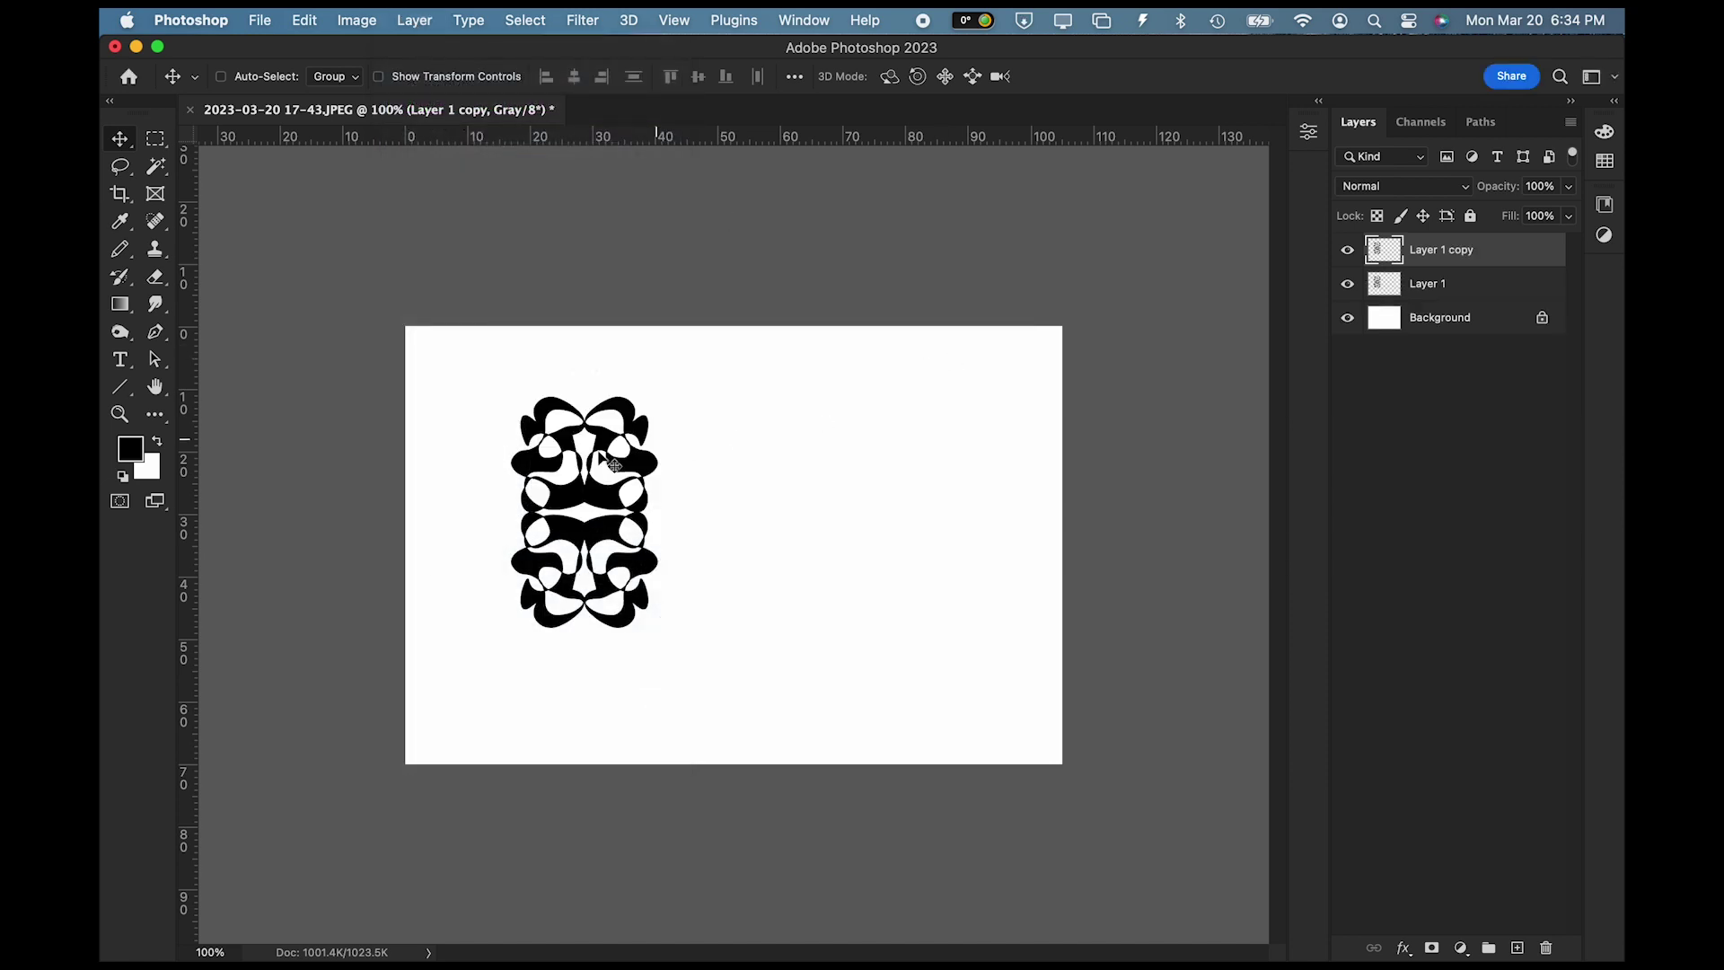
pyautogui.moveTo(590, 496); pyautogui.dragTo(737, 493)
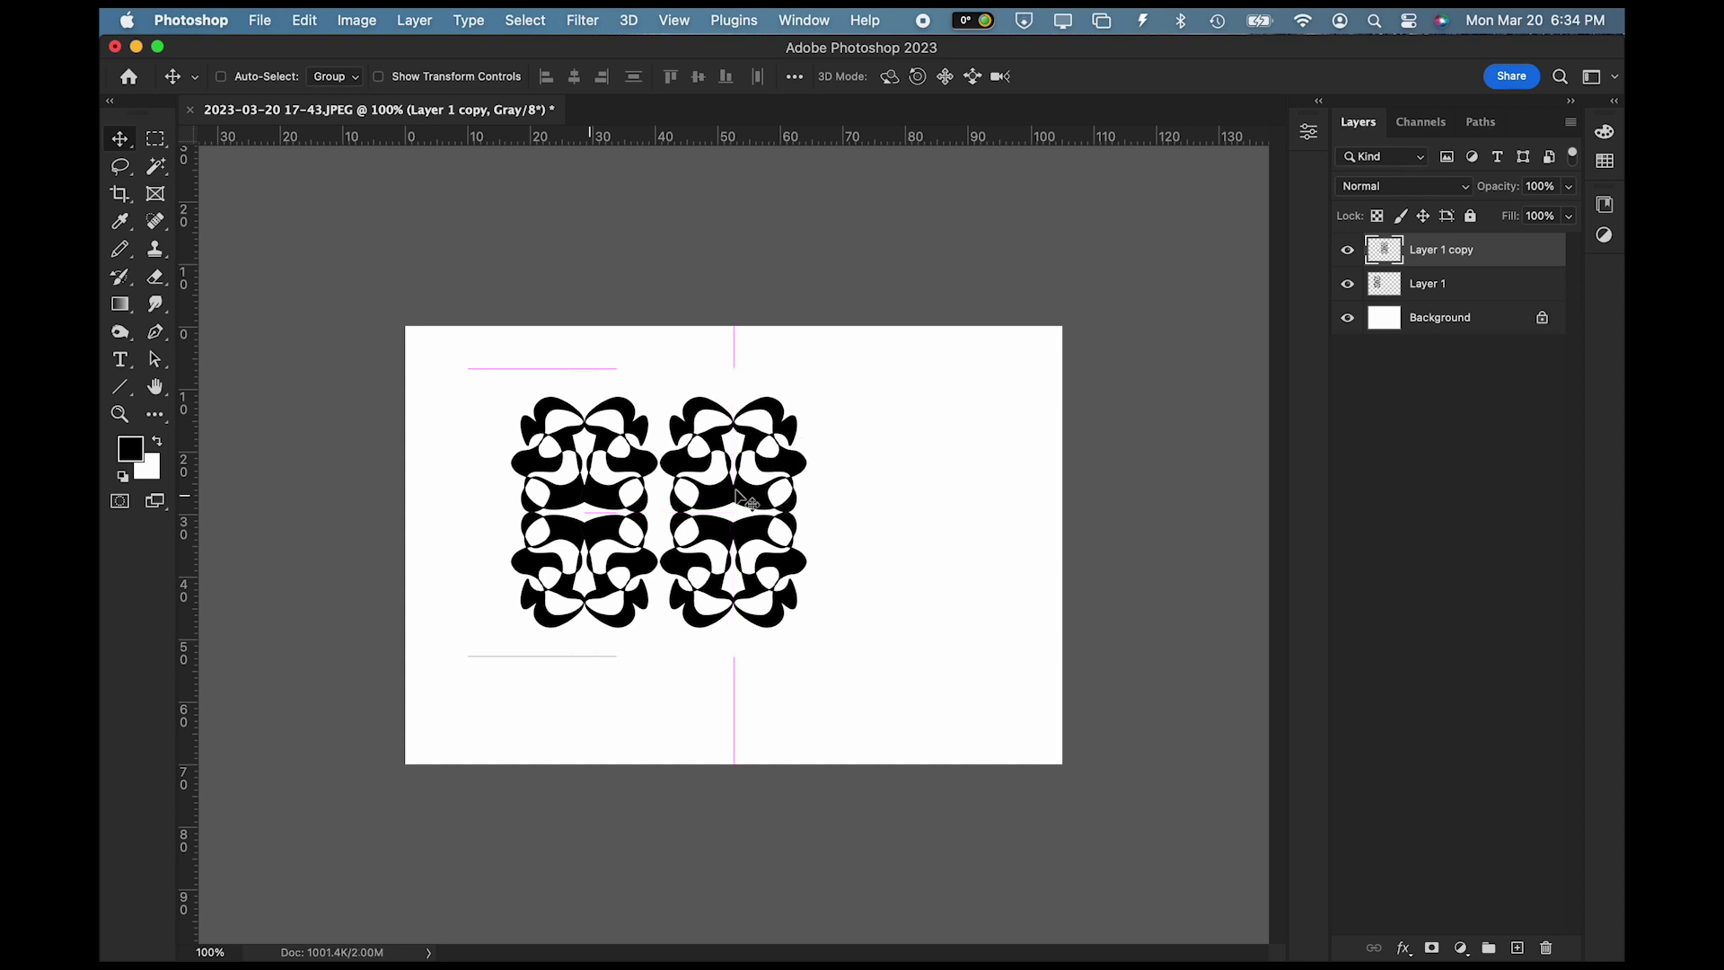
# Step: Nudge the copied motif left until it touches the original, and merge both into Layer 1
pyautogui.press('Left')
pyautogui.press('Left')
pyautogui.press('Left')
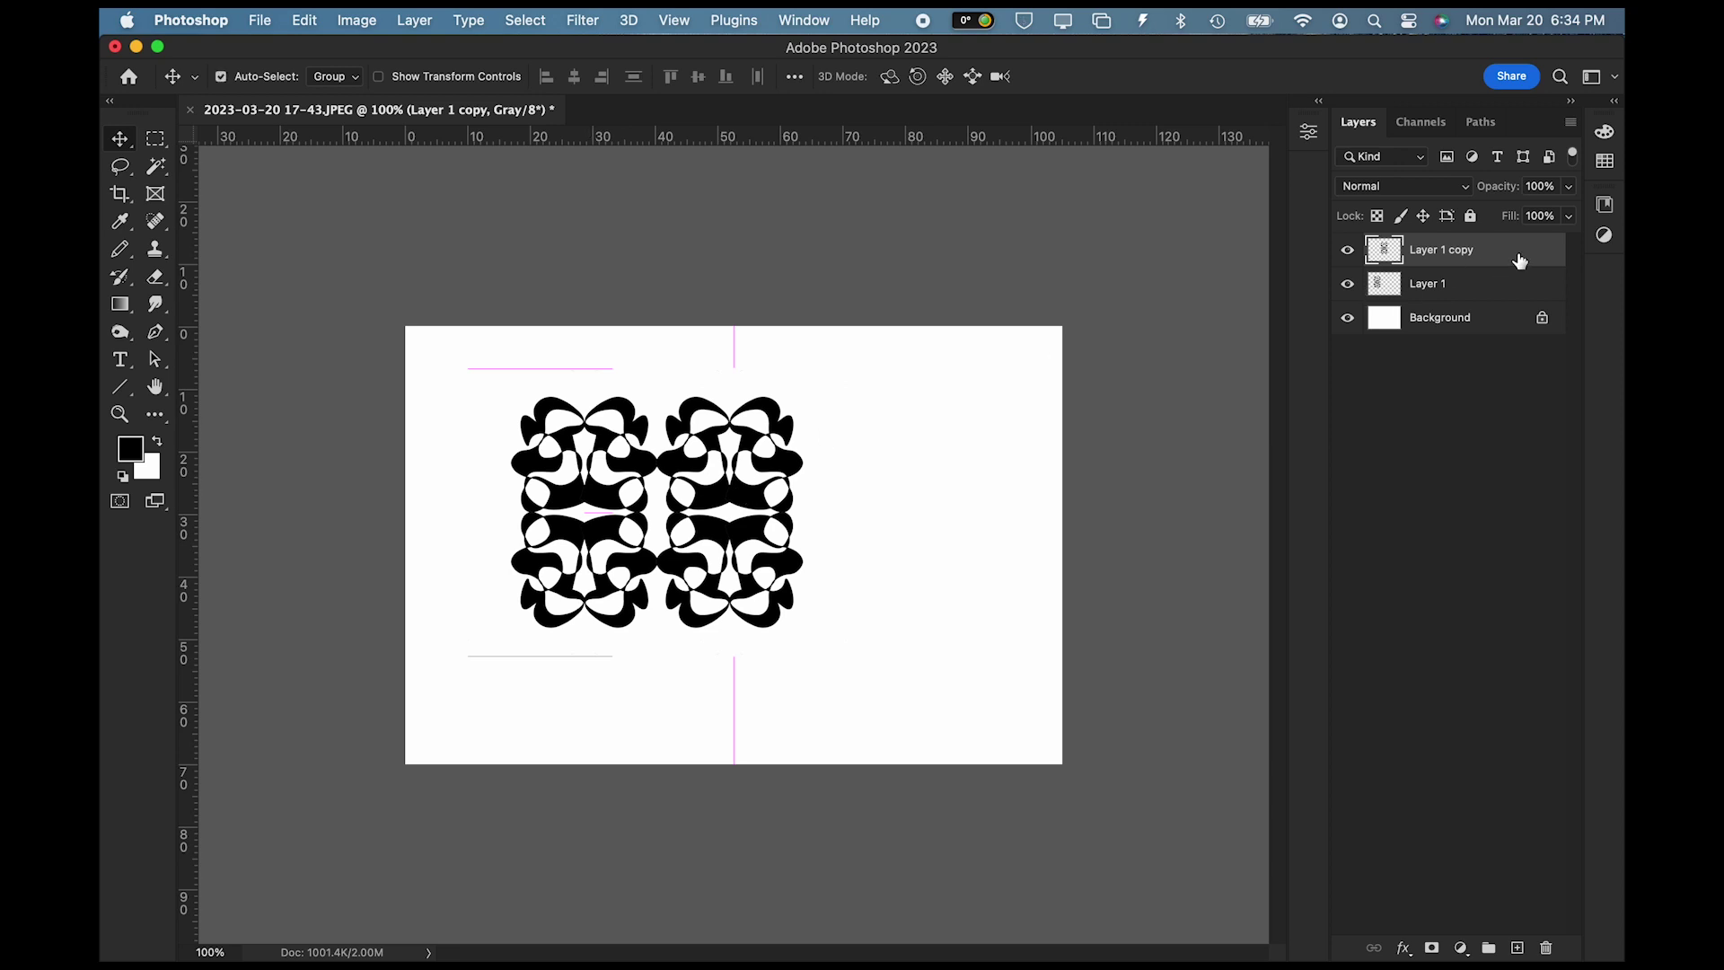
pyautogui.press('super+e')
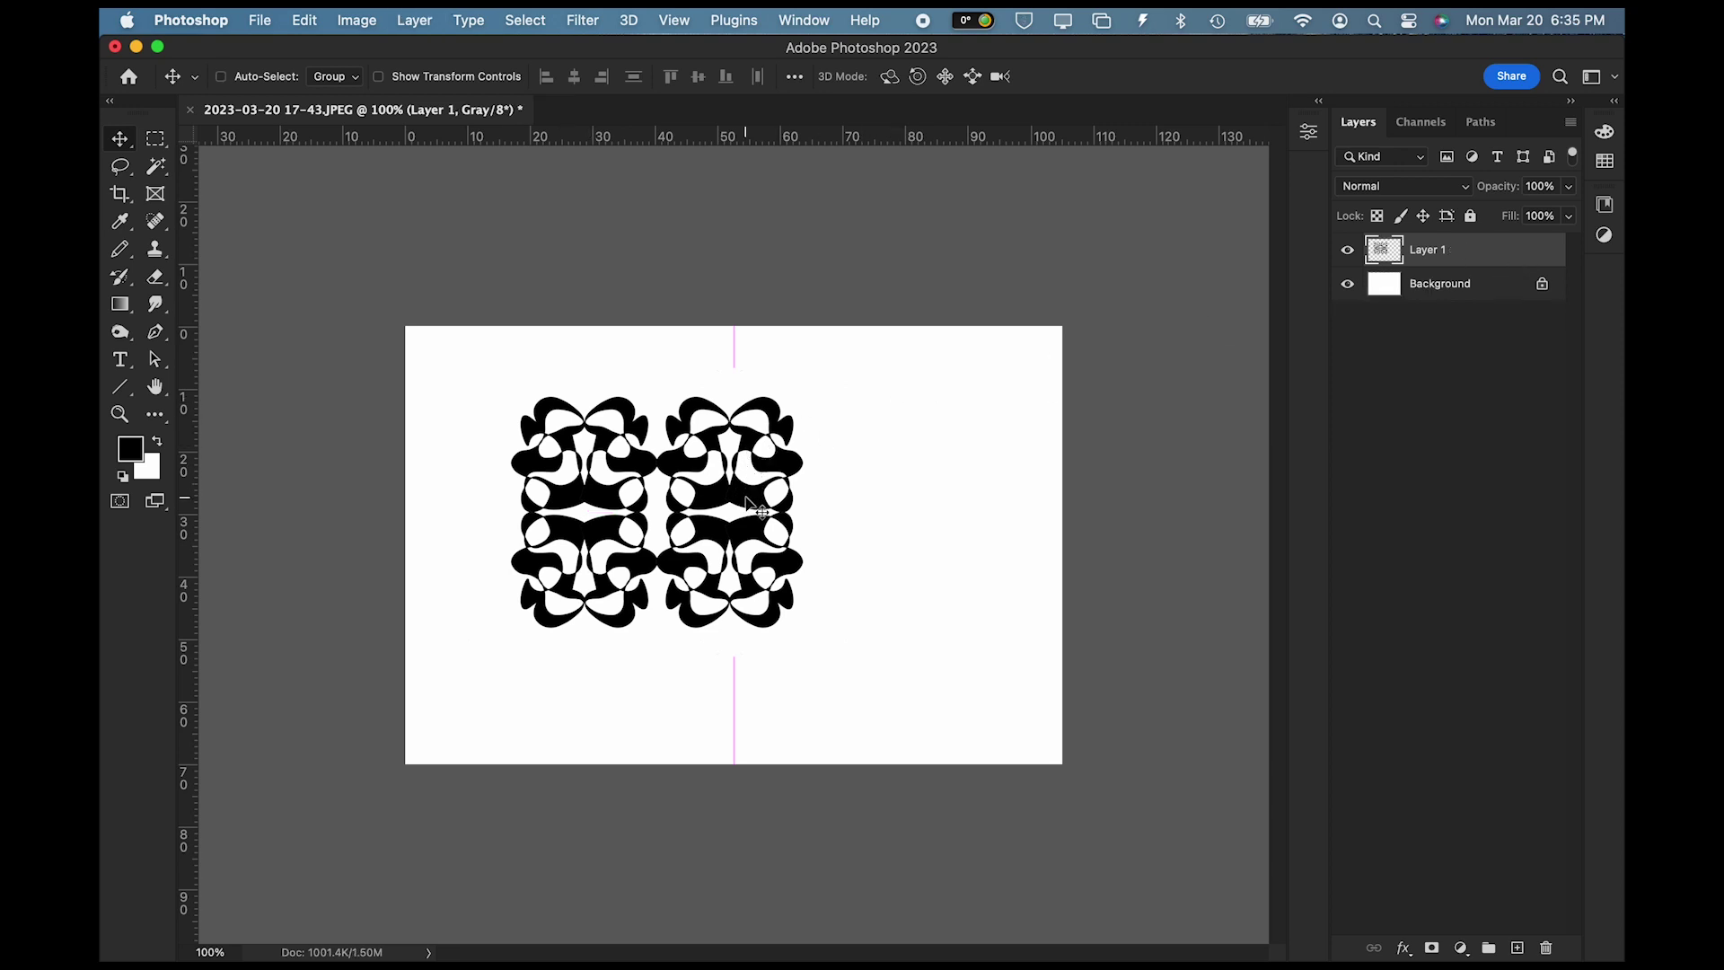
# Step: Scale the pair of motifs to 74.65% and place it in the canvas's upper-left corner
pyautogui.moveTo(747, 503); pyautogui.dragTo(644, 440)
pyautogui.click(305, 20)
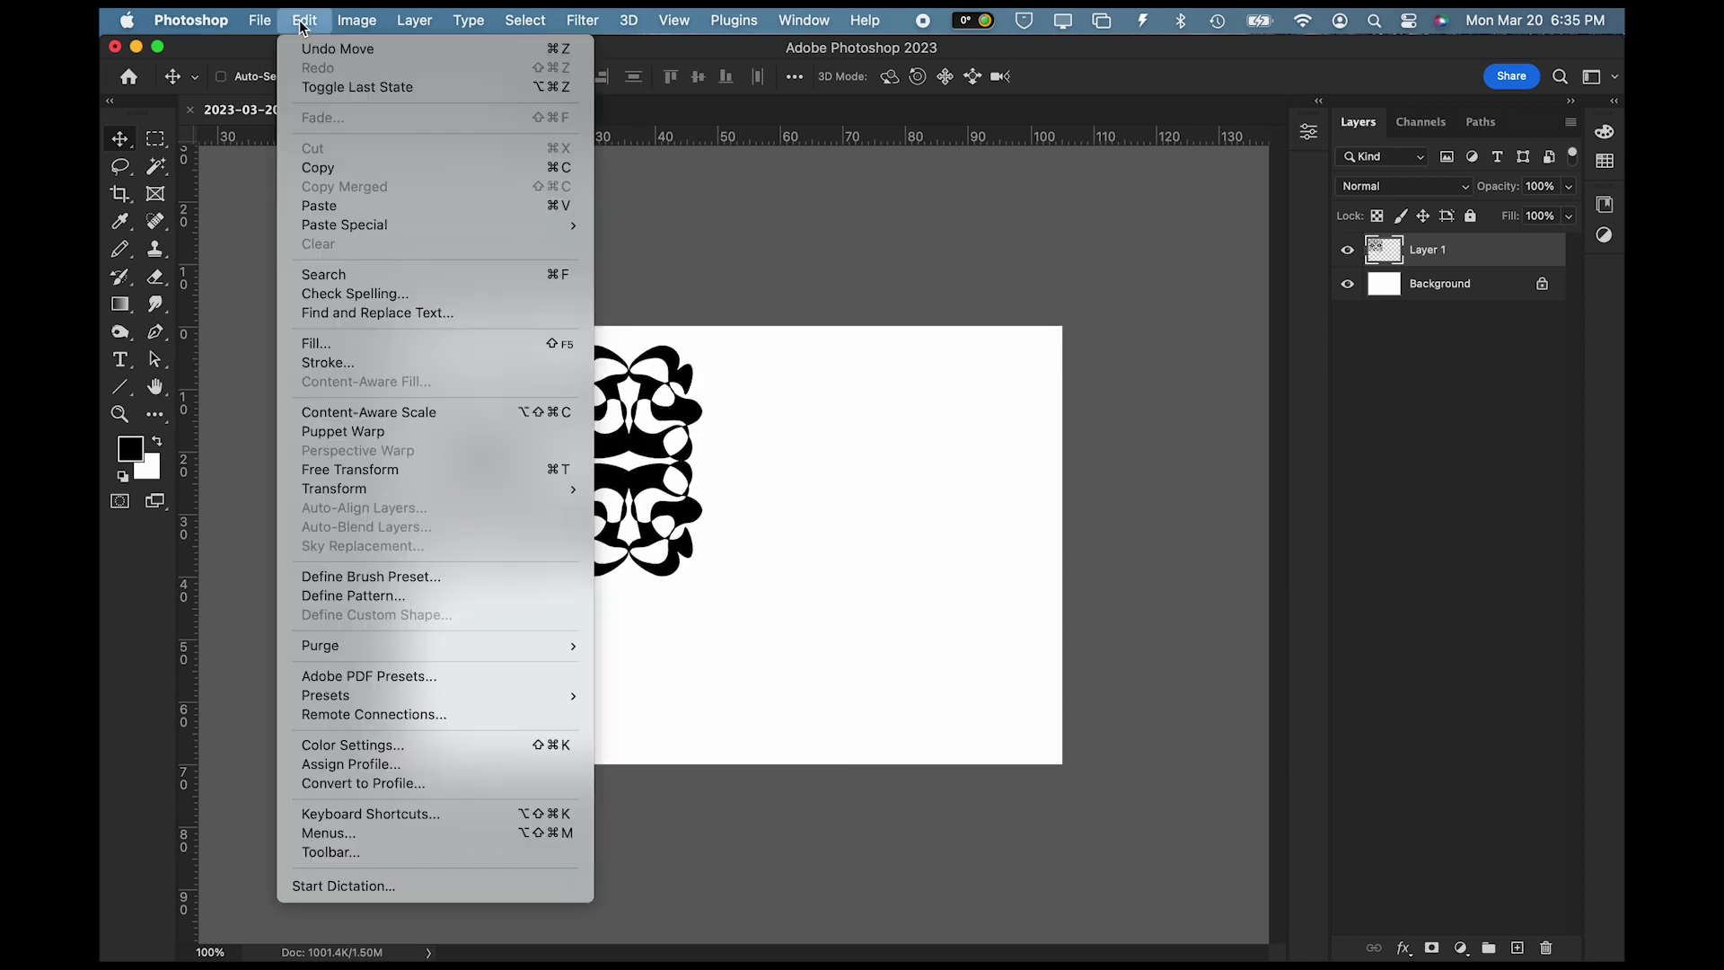
pyautogui.moveTo(379, 490)
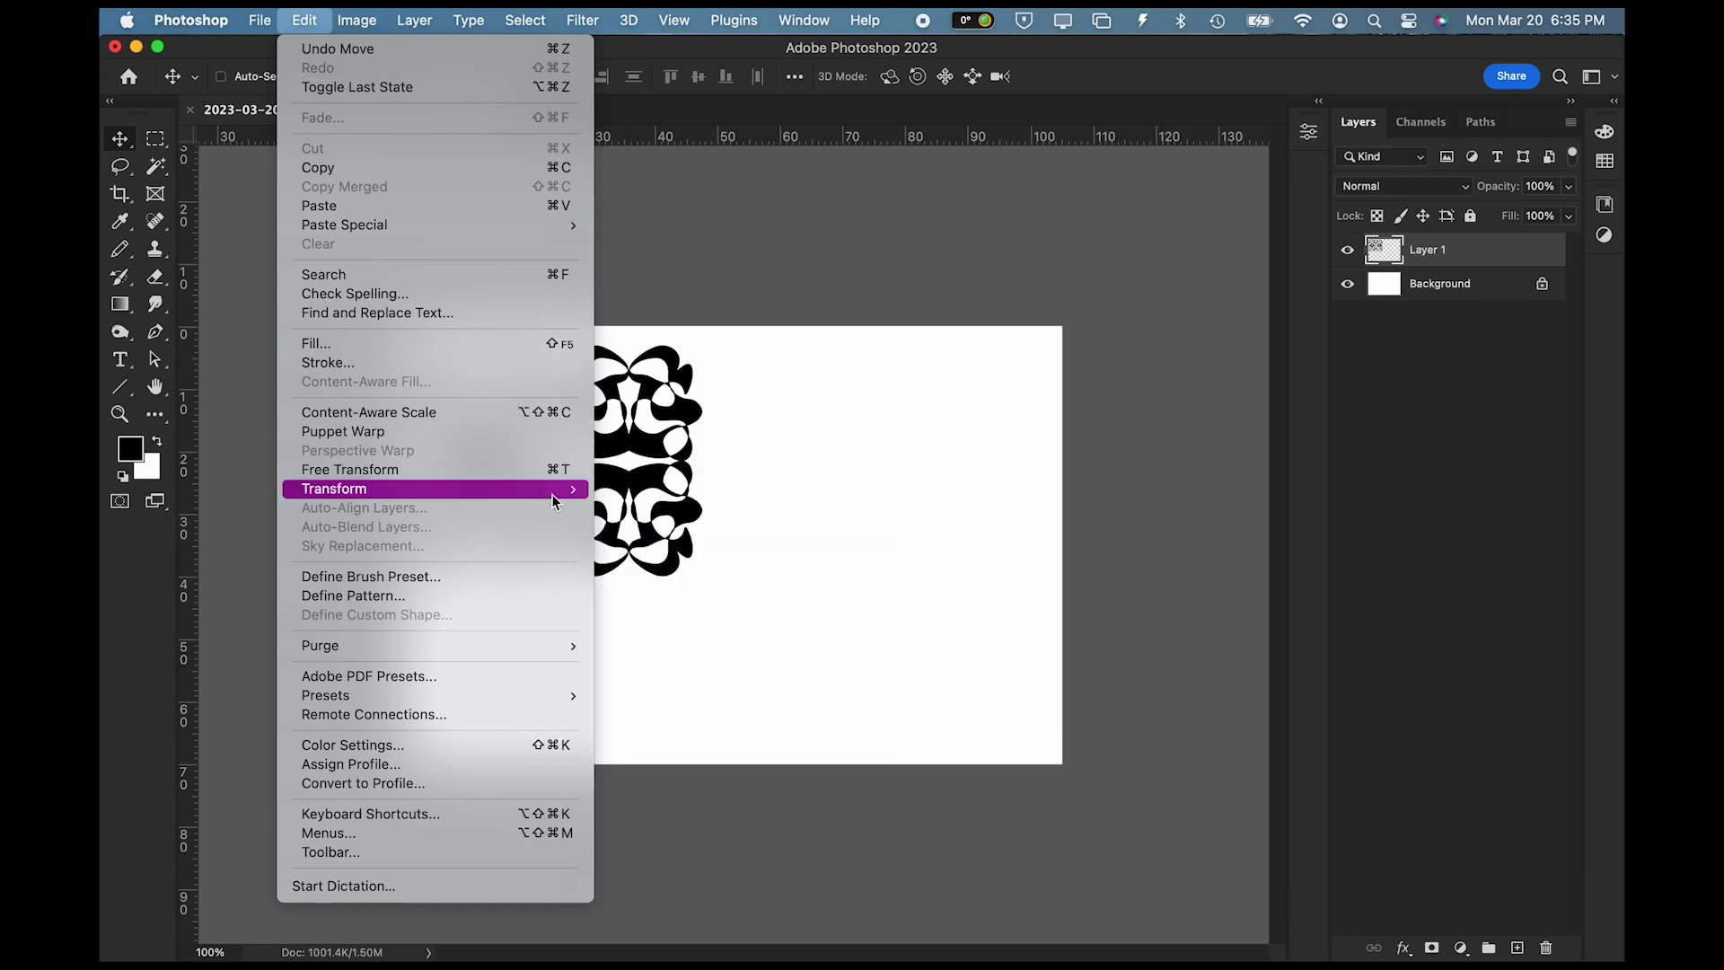
pyautogui.click(635, 521)
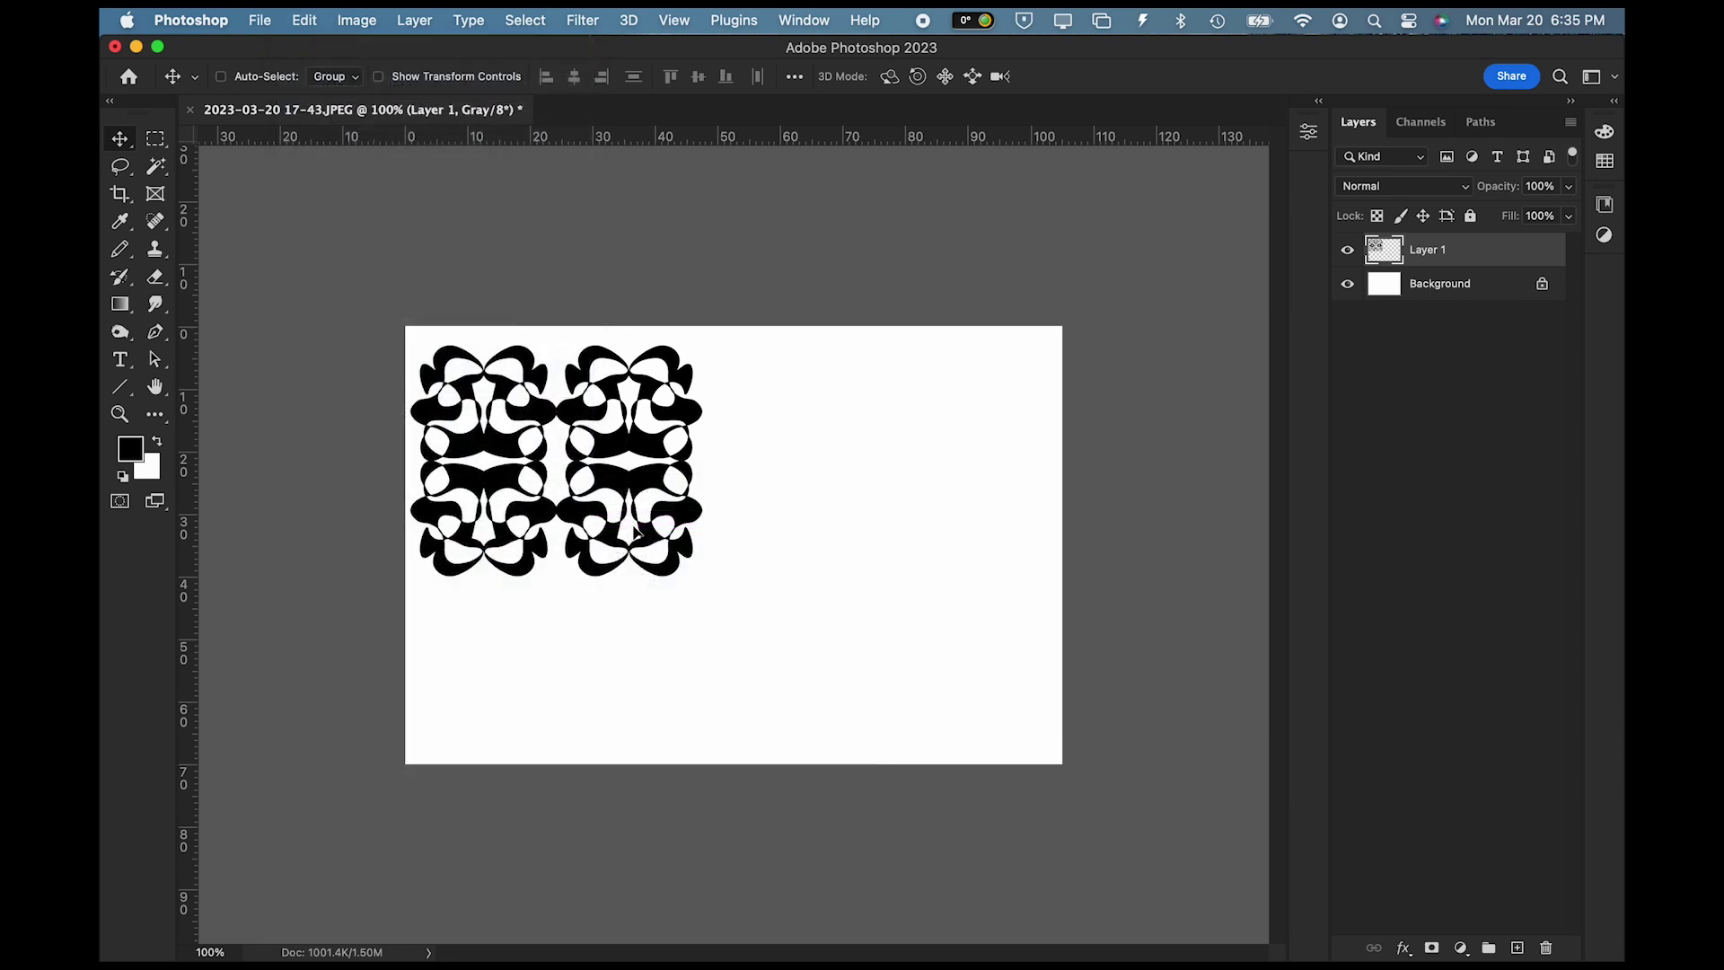
pyautogui.moveTo(745, 604); pyautogui.dragTo(648, 534)
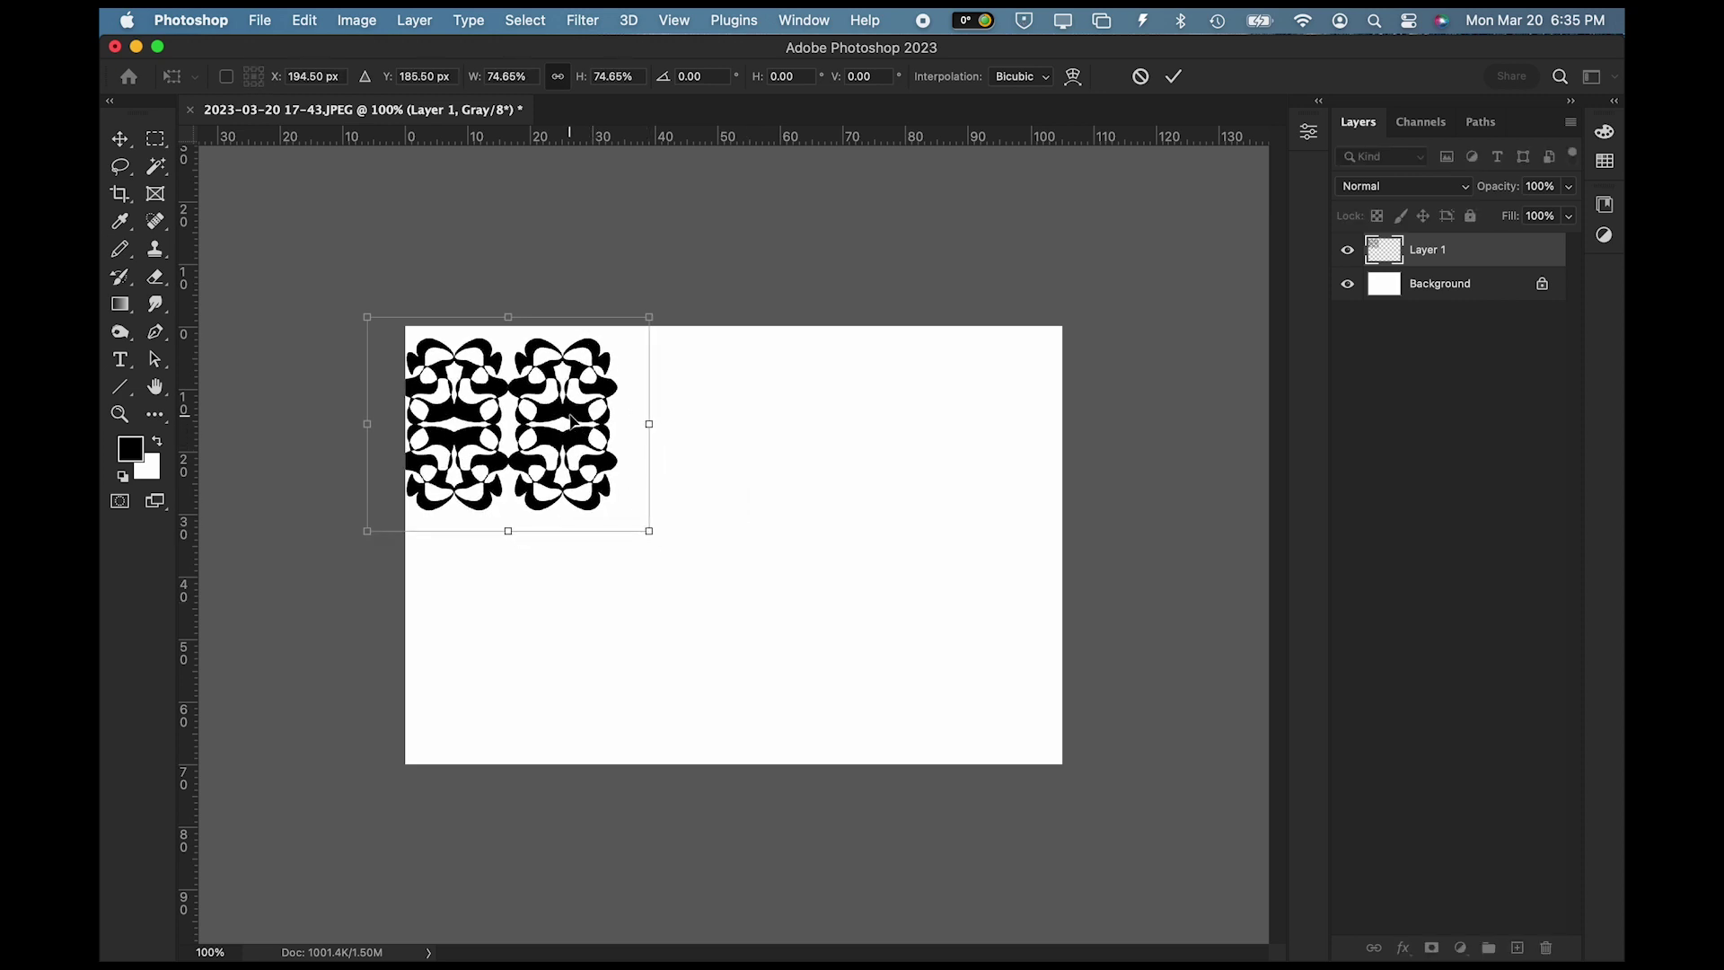
pyautogui.moveTo(574, 424); pyautogui.dragTo(583, 418)
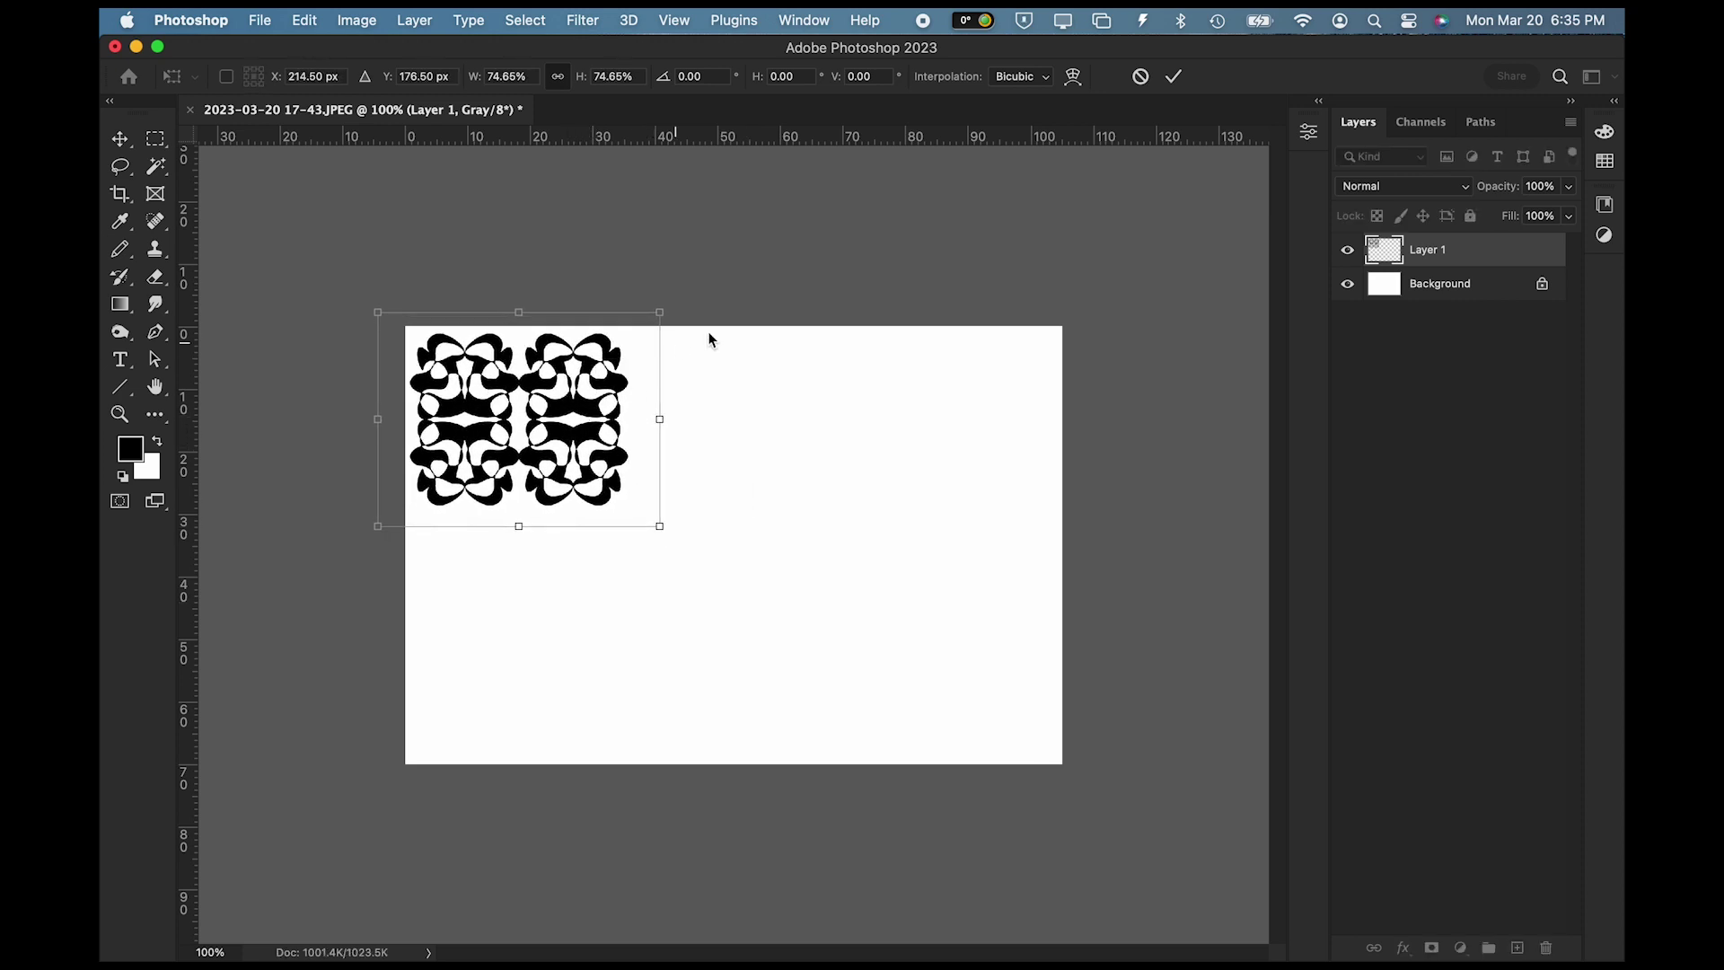
pyautogui.press('Return')
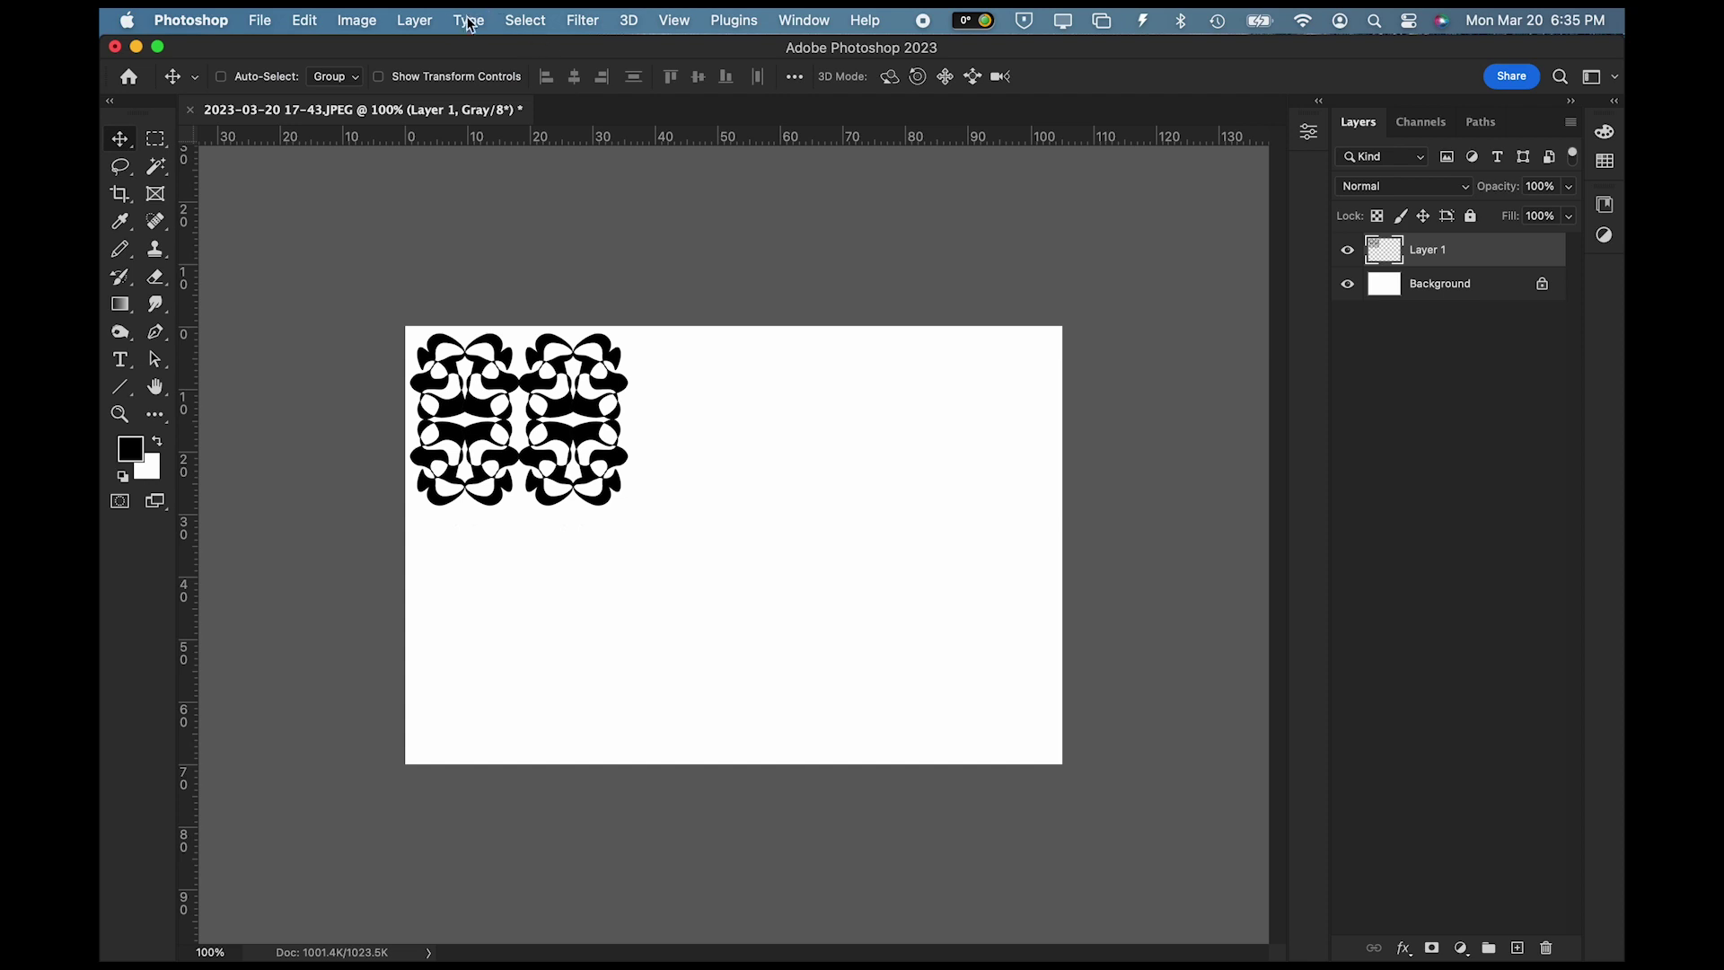
# Step: Duplicate the pair as "Layer 1 copy" and move the copy about 34 mm right to continue the row
pyautogui.click(415, 21)
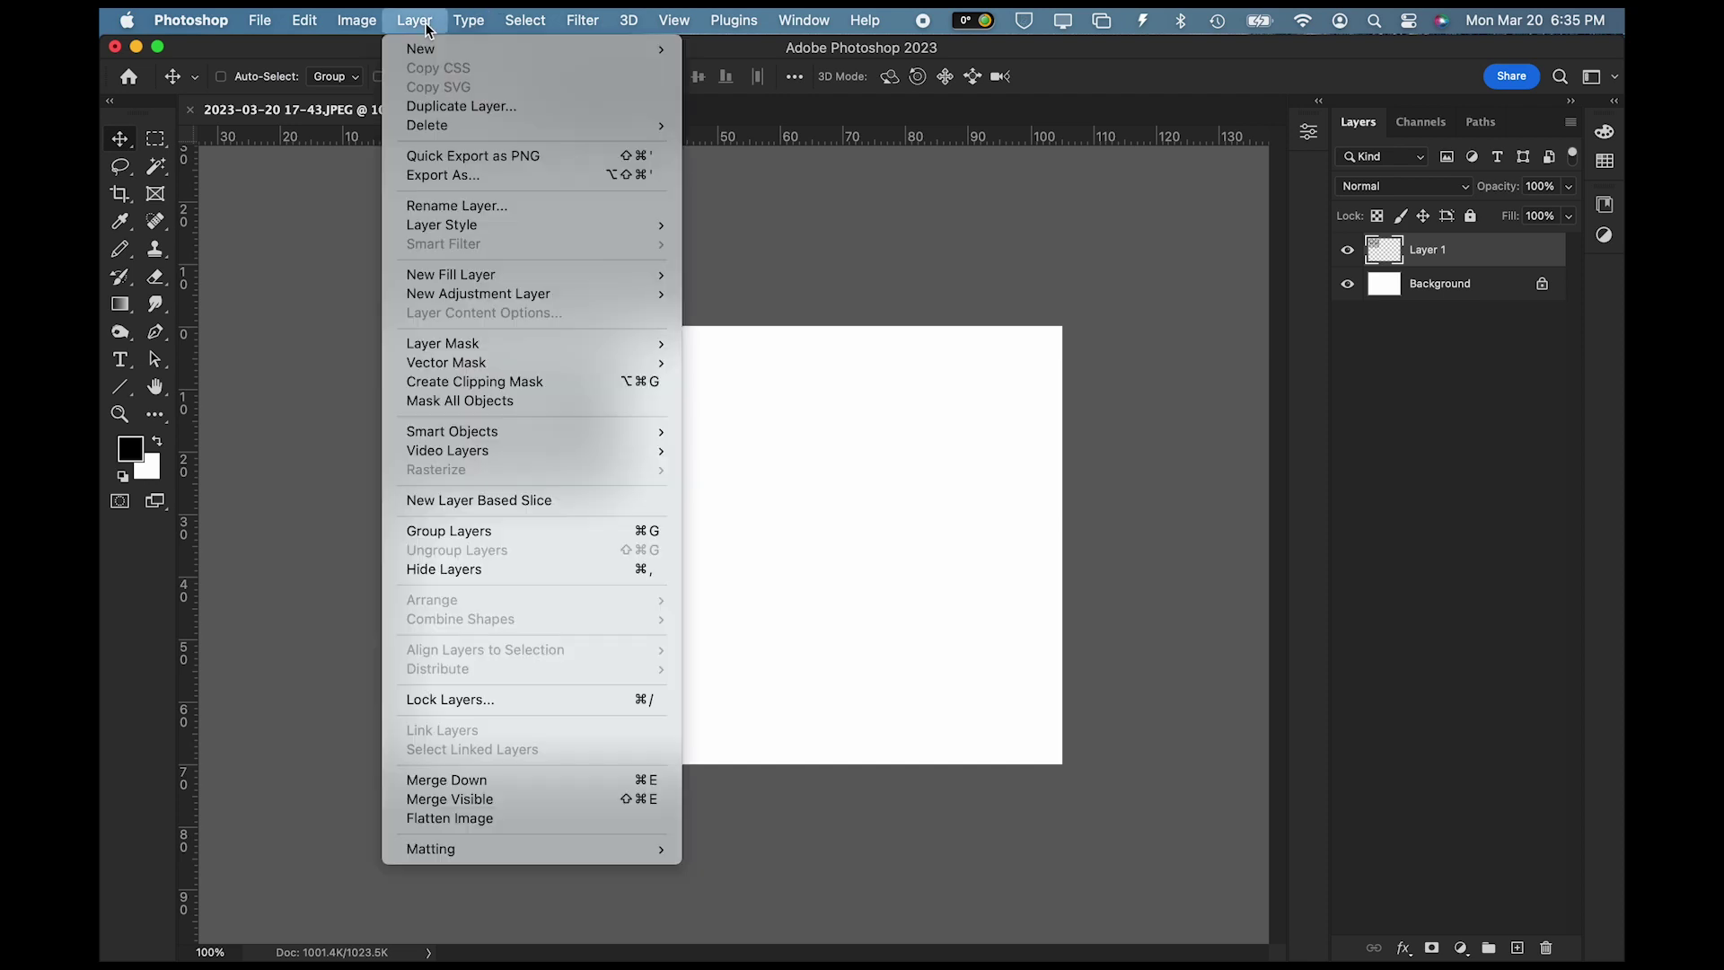
pyautogui.click(449, 110)
pyautogui.click(962, 356)
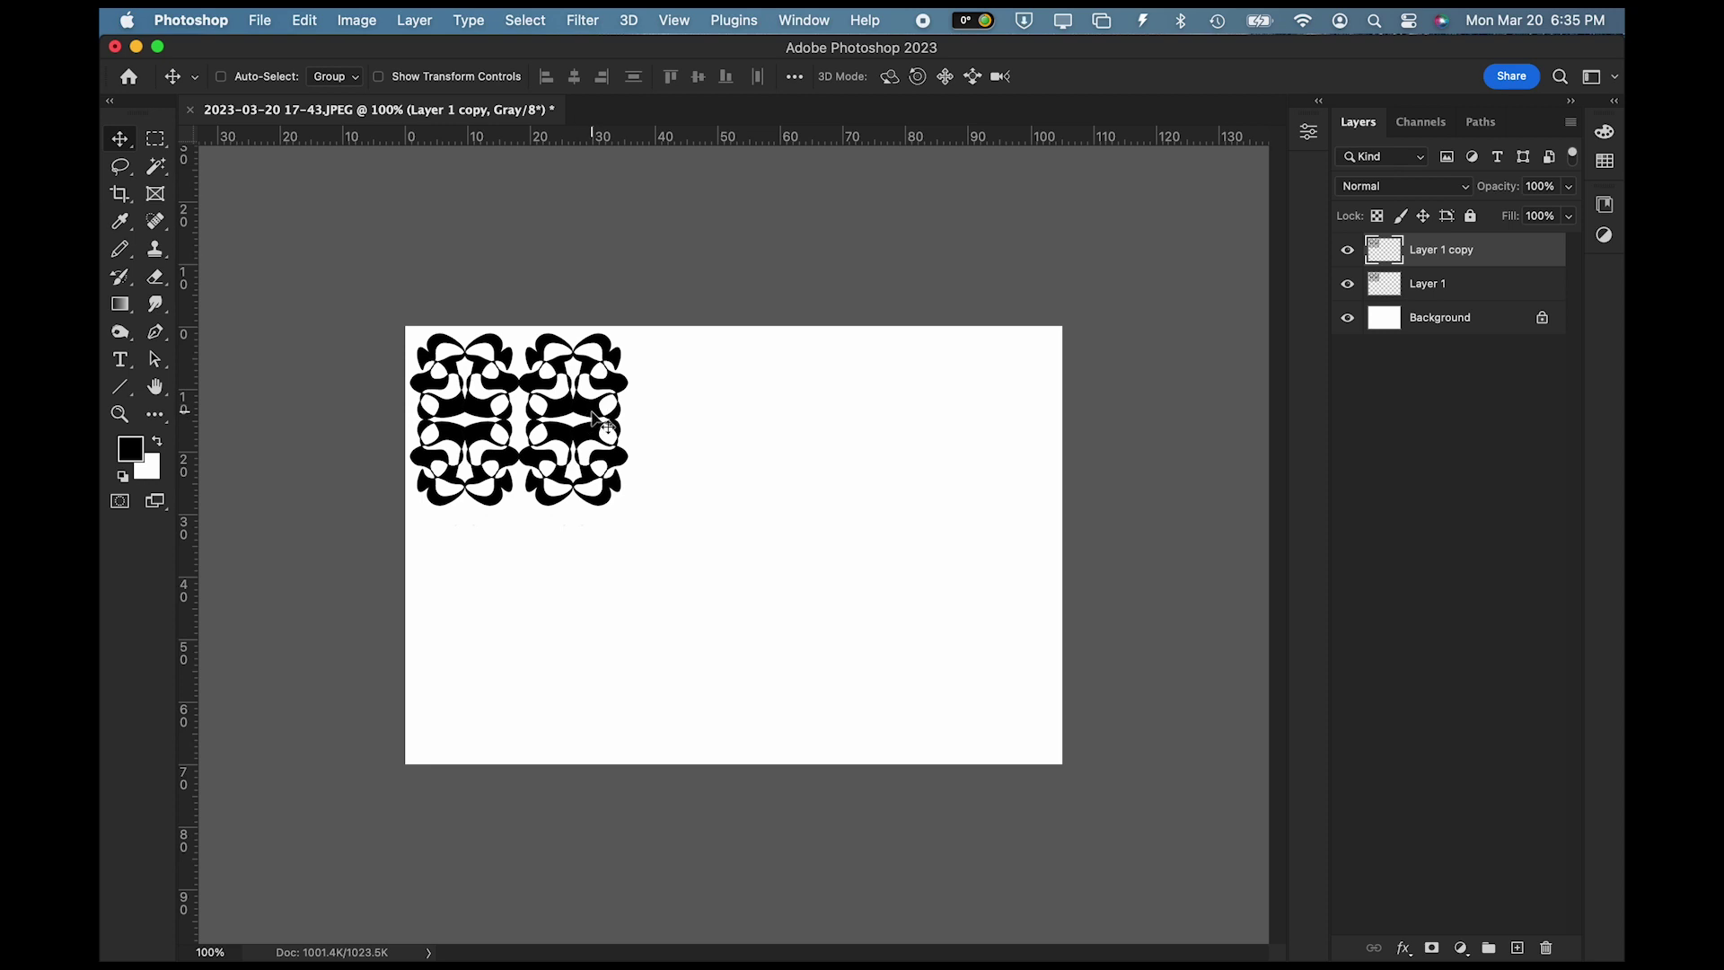
pyautogui.moveTo(593, 413); pyautogui.dragTo(811, 418)
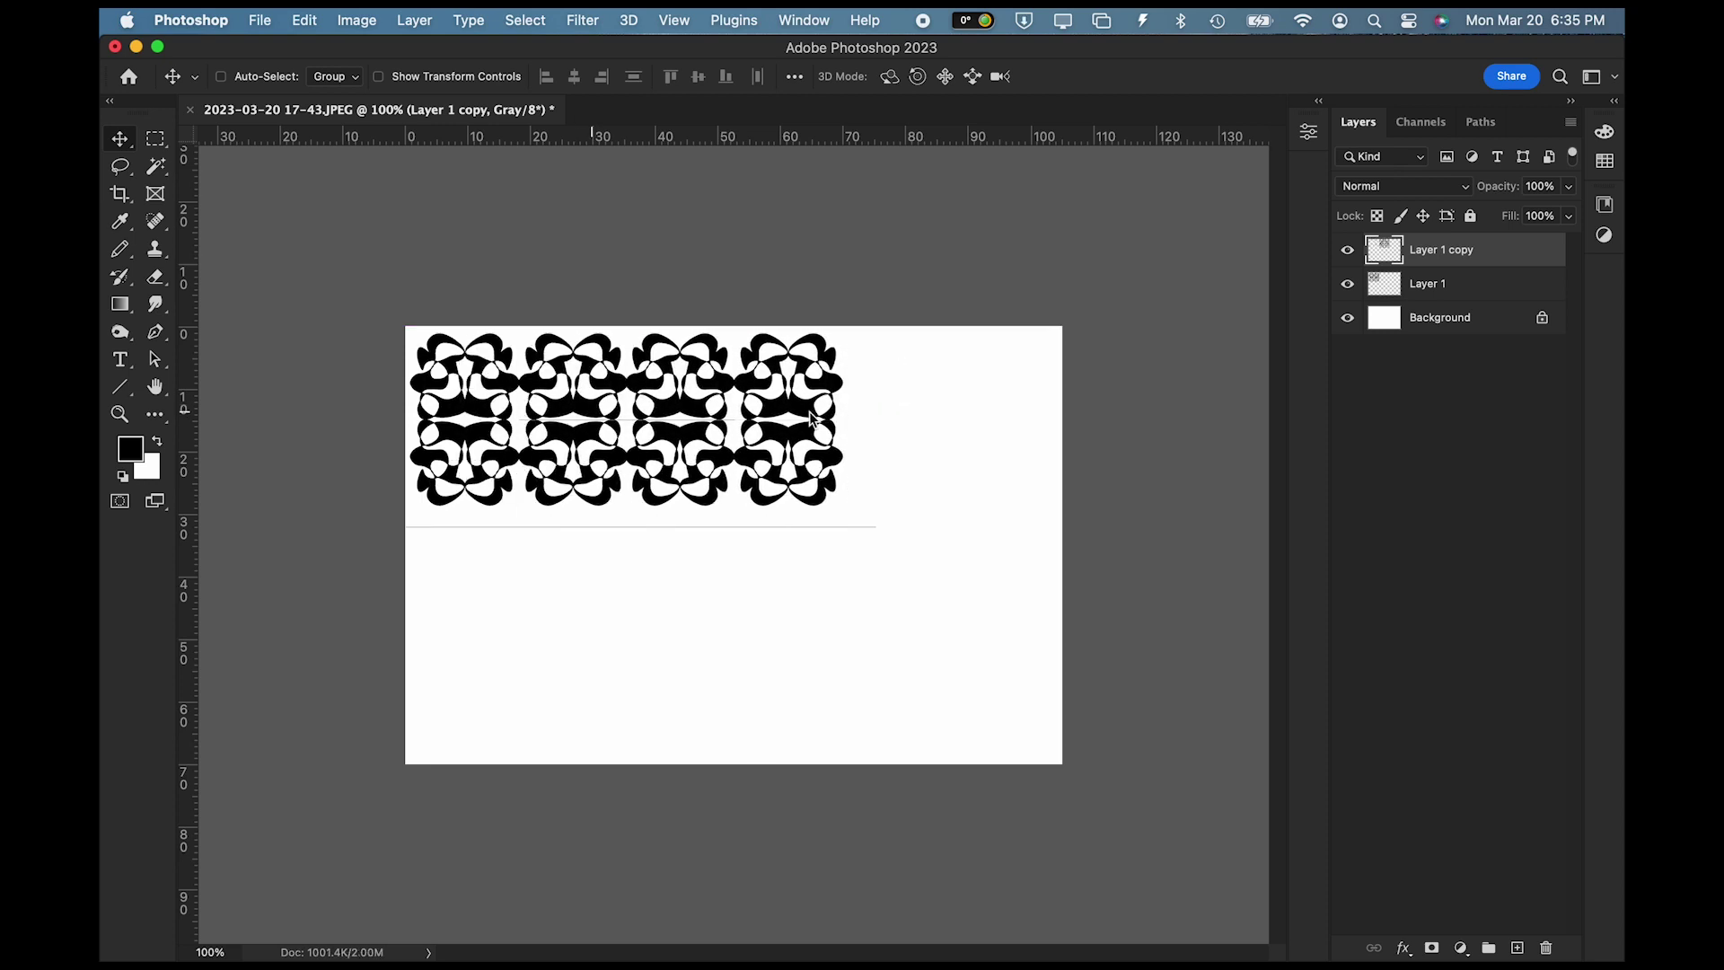
# Step: Complete the row of six motifs with "Layer 1 copy 2" about 34 mm further right, and merge all copies into Layer 1
pyautogui.click(428, 26)
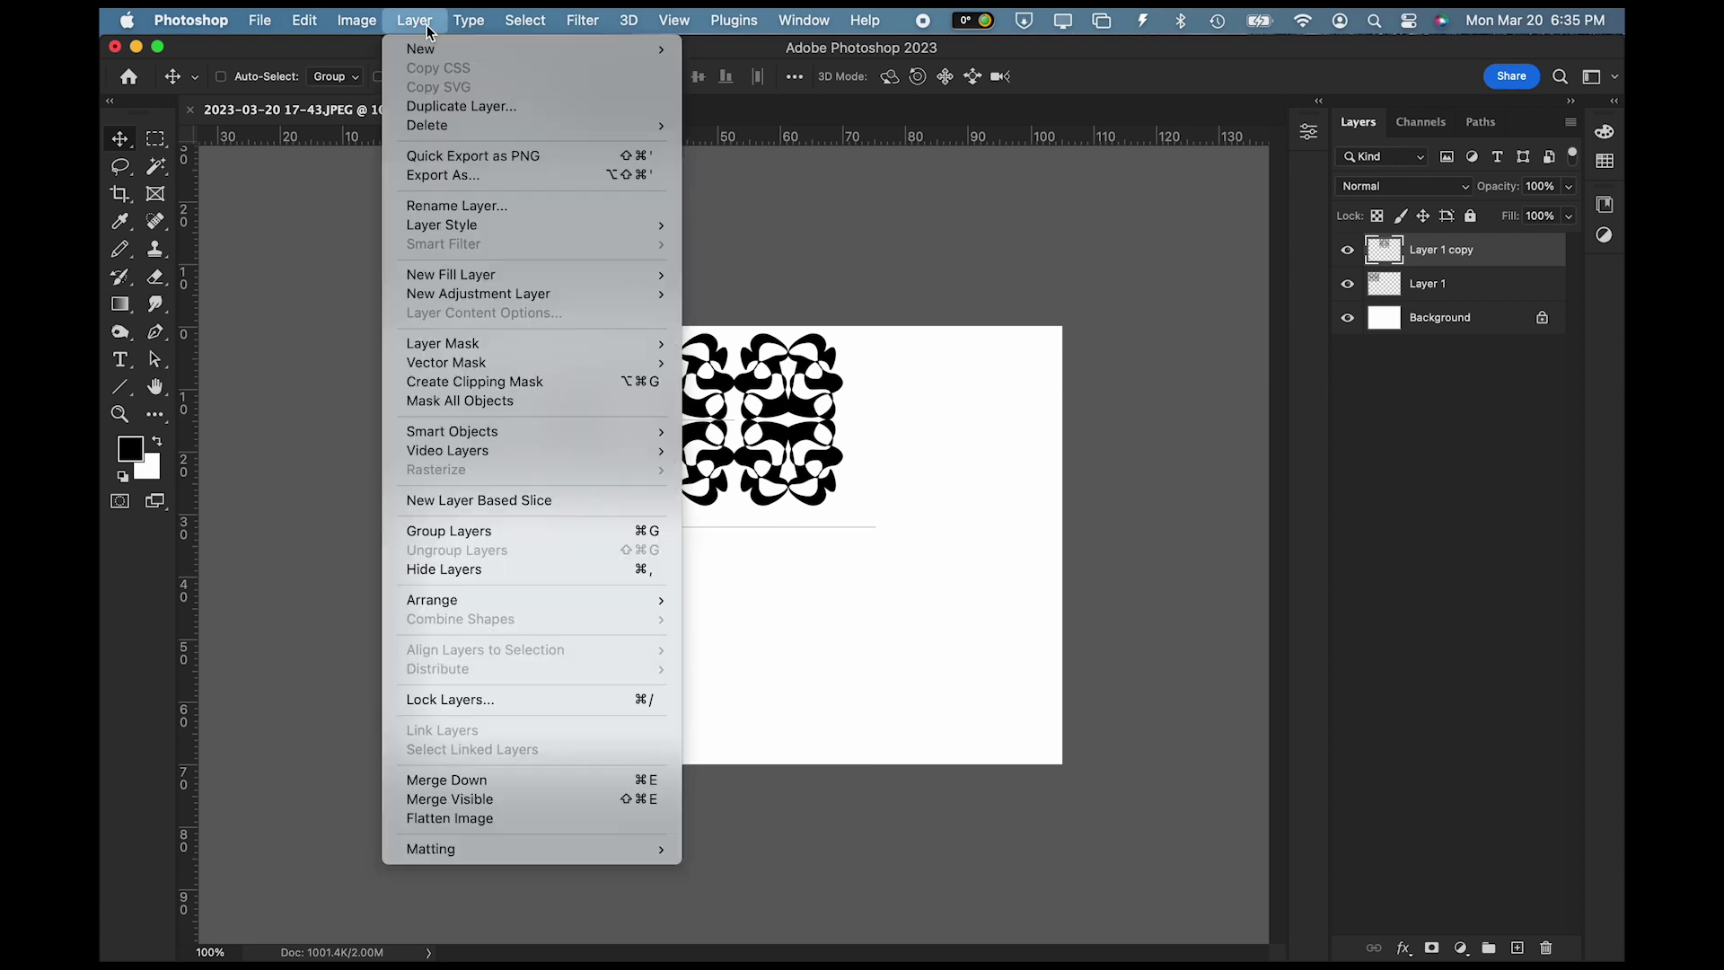
pyautogui.click(449, 110)
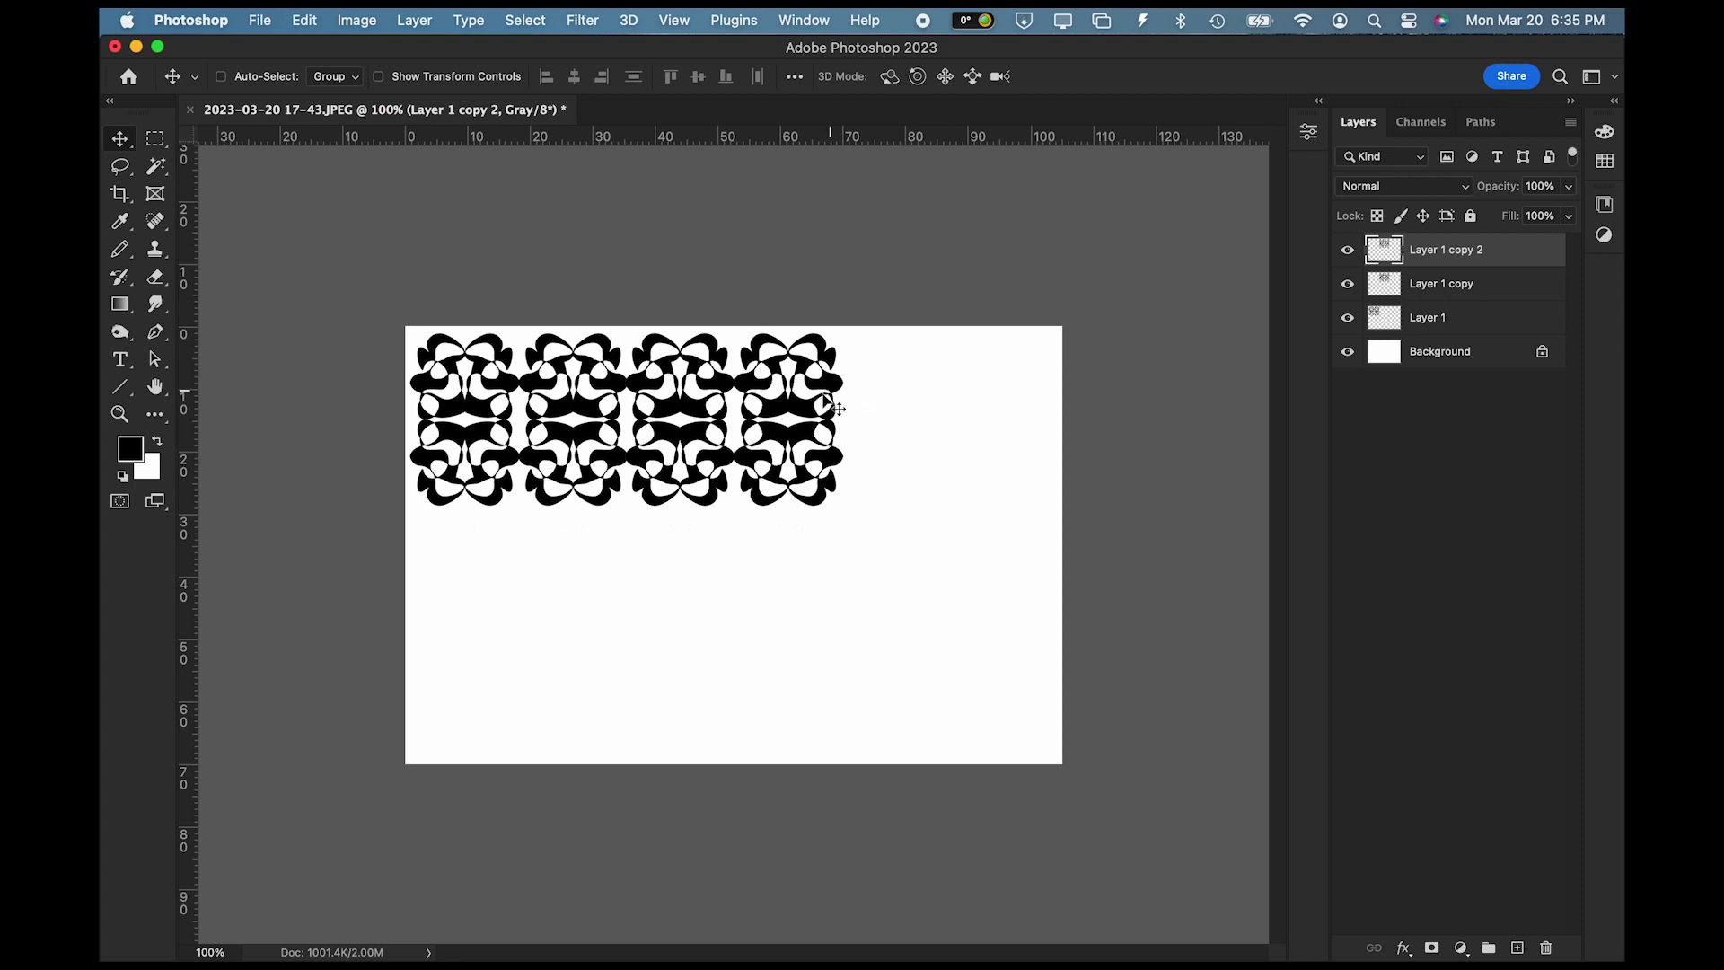
pyautogui.moveTo(799, 419); pyautogui.dragTo(1018, 420)
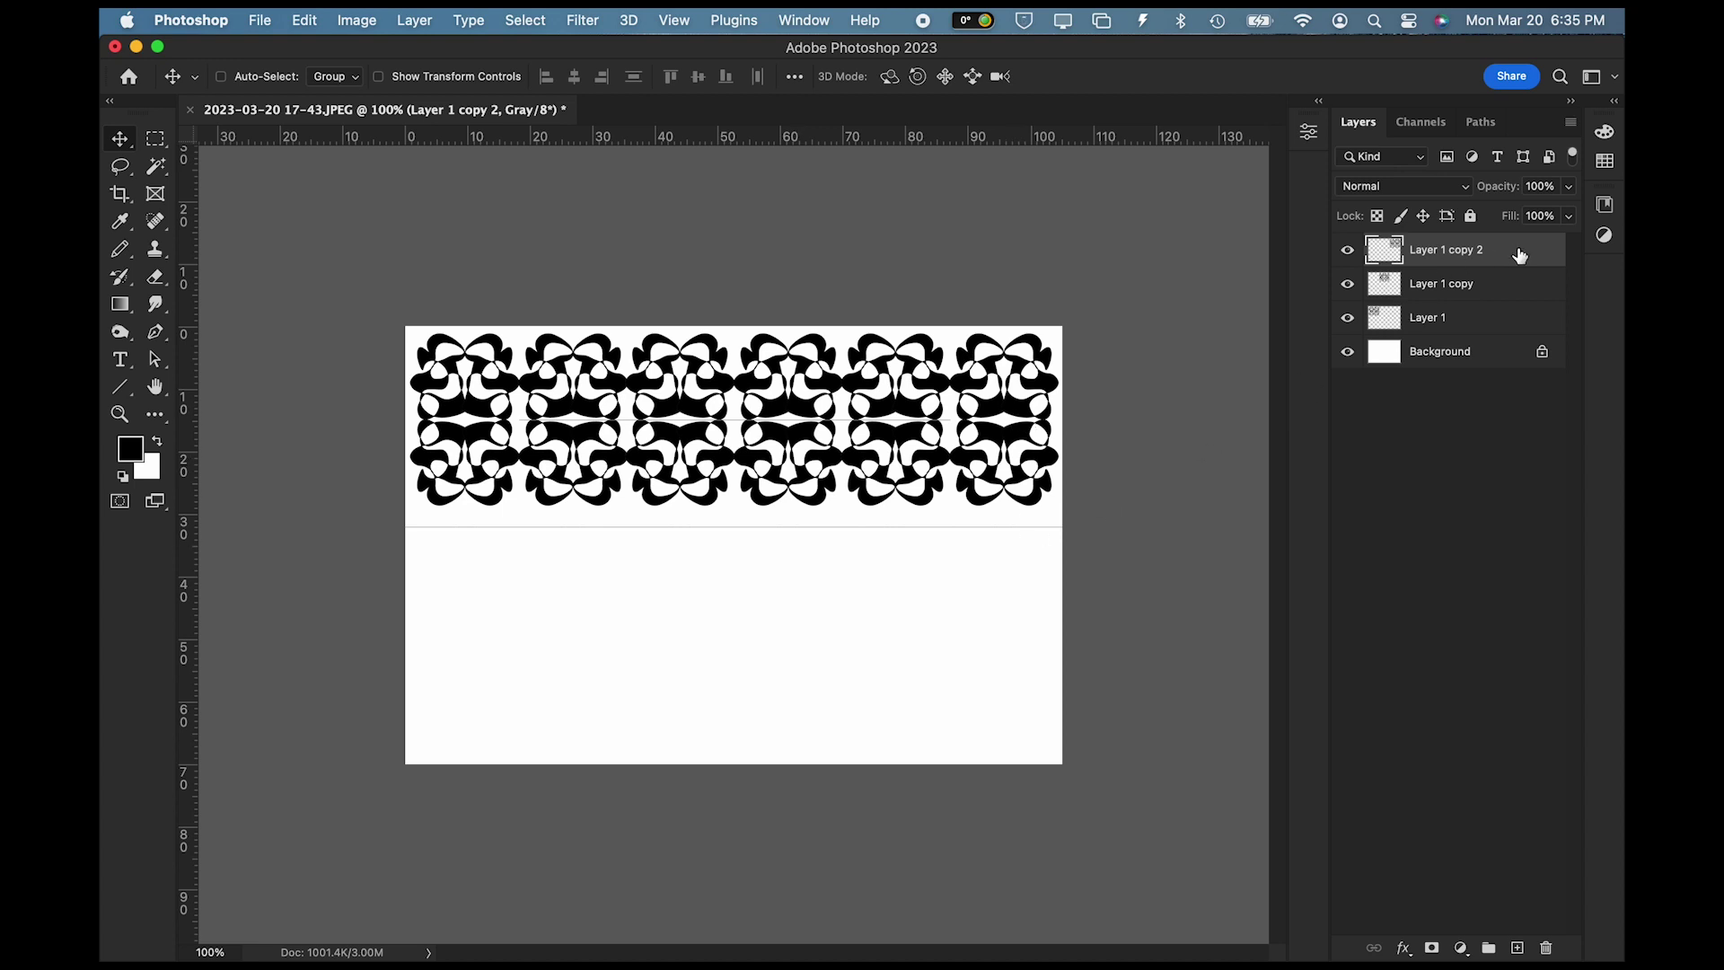
pyautogui.press('super+e')
pyautogui.press('super+e')
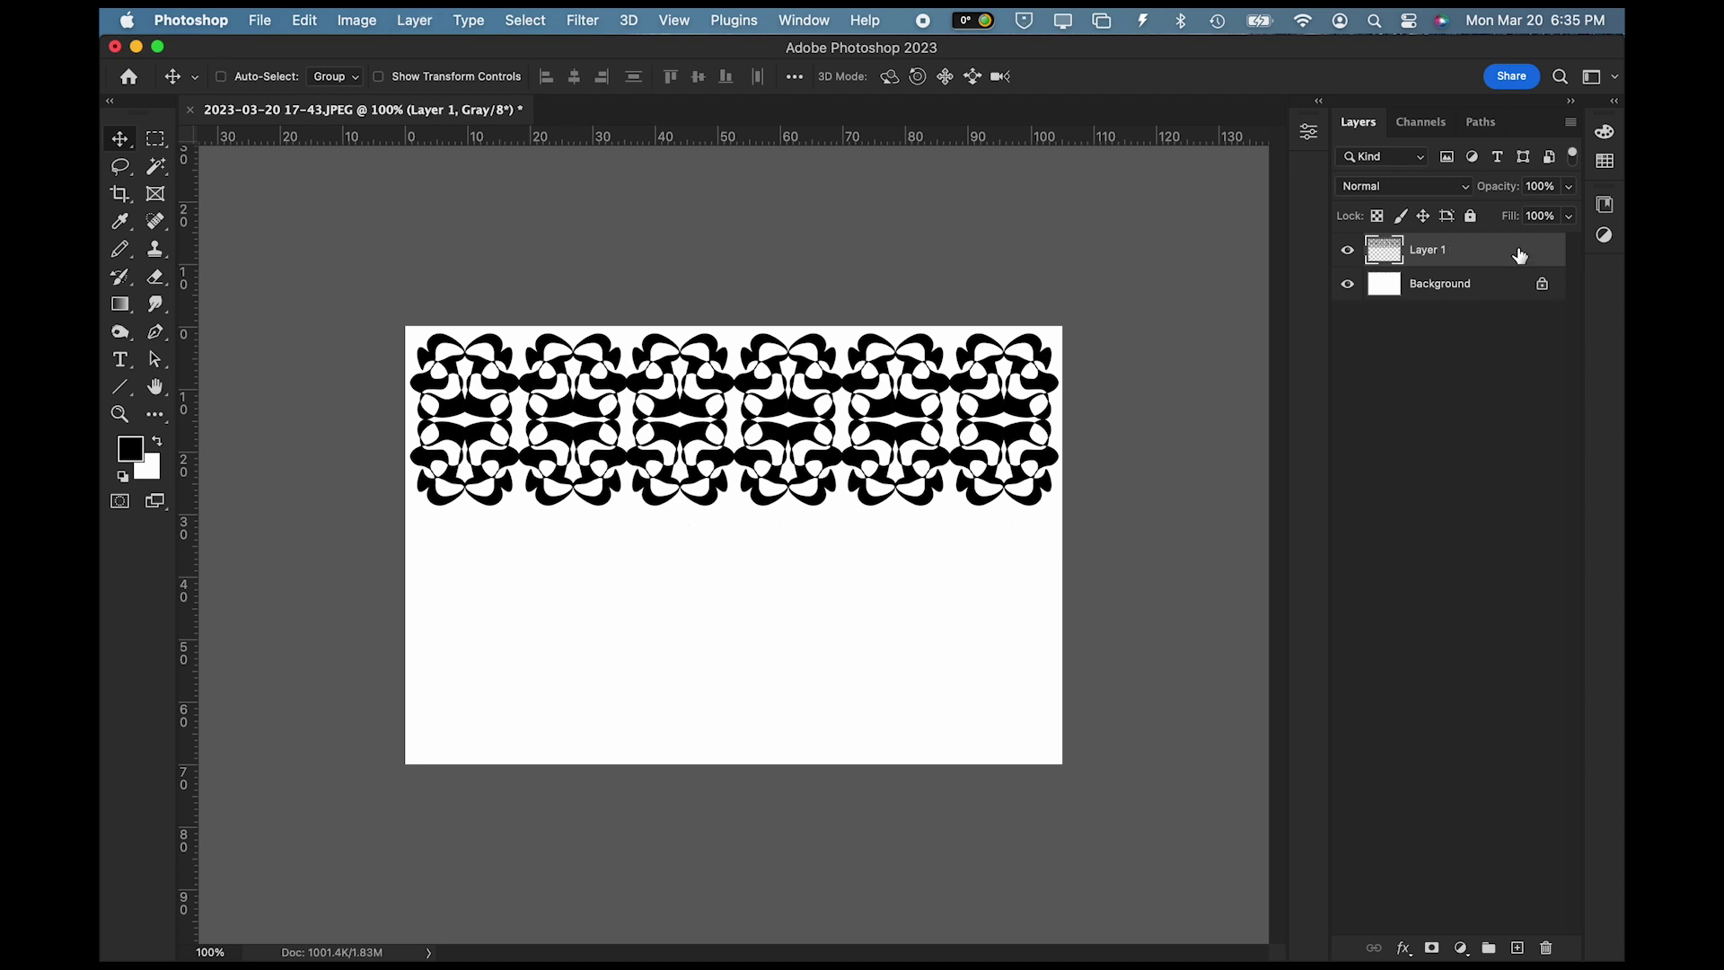
# Step: Duplicate the motif row as "Layer 1 copy", move the copy about 27 mm down as a second row, and merge it into Layer 1
pyautogui.click(418, 21)
pyautogui.click(449, 106)
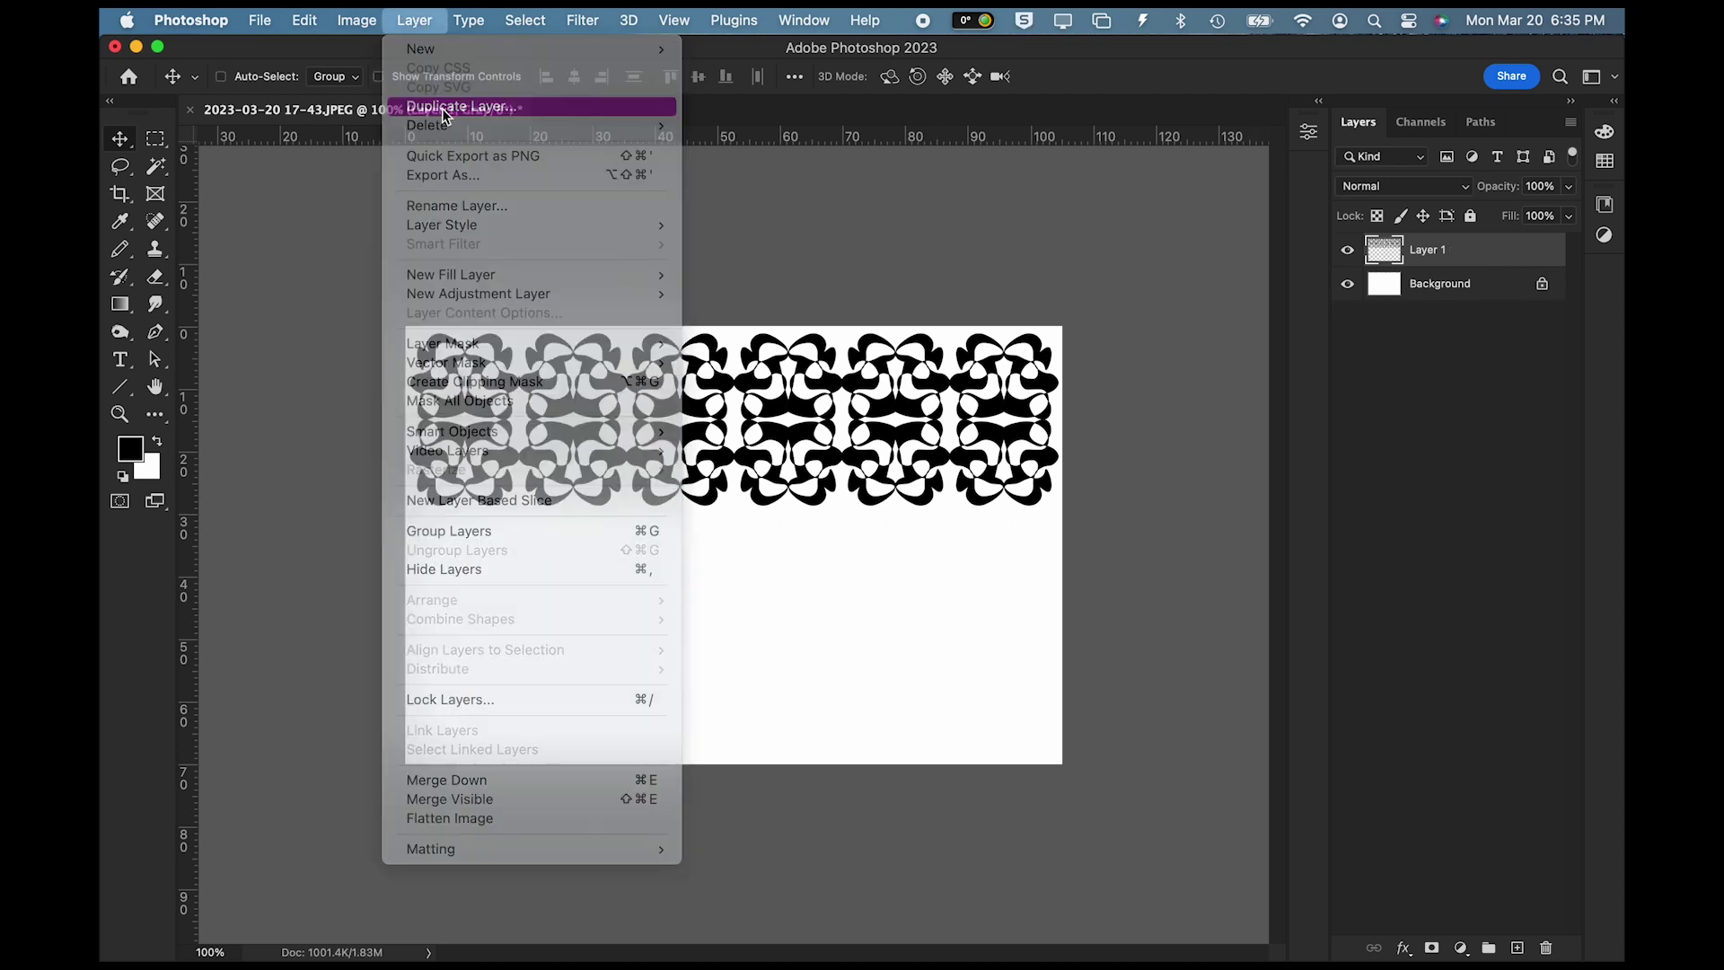
pyautogui.click(964, 360)
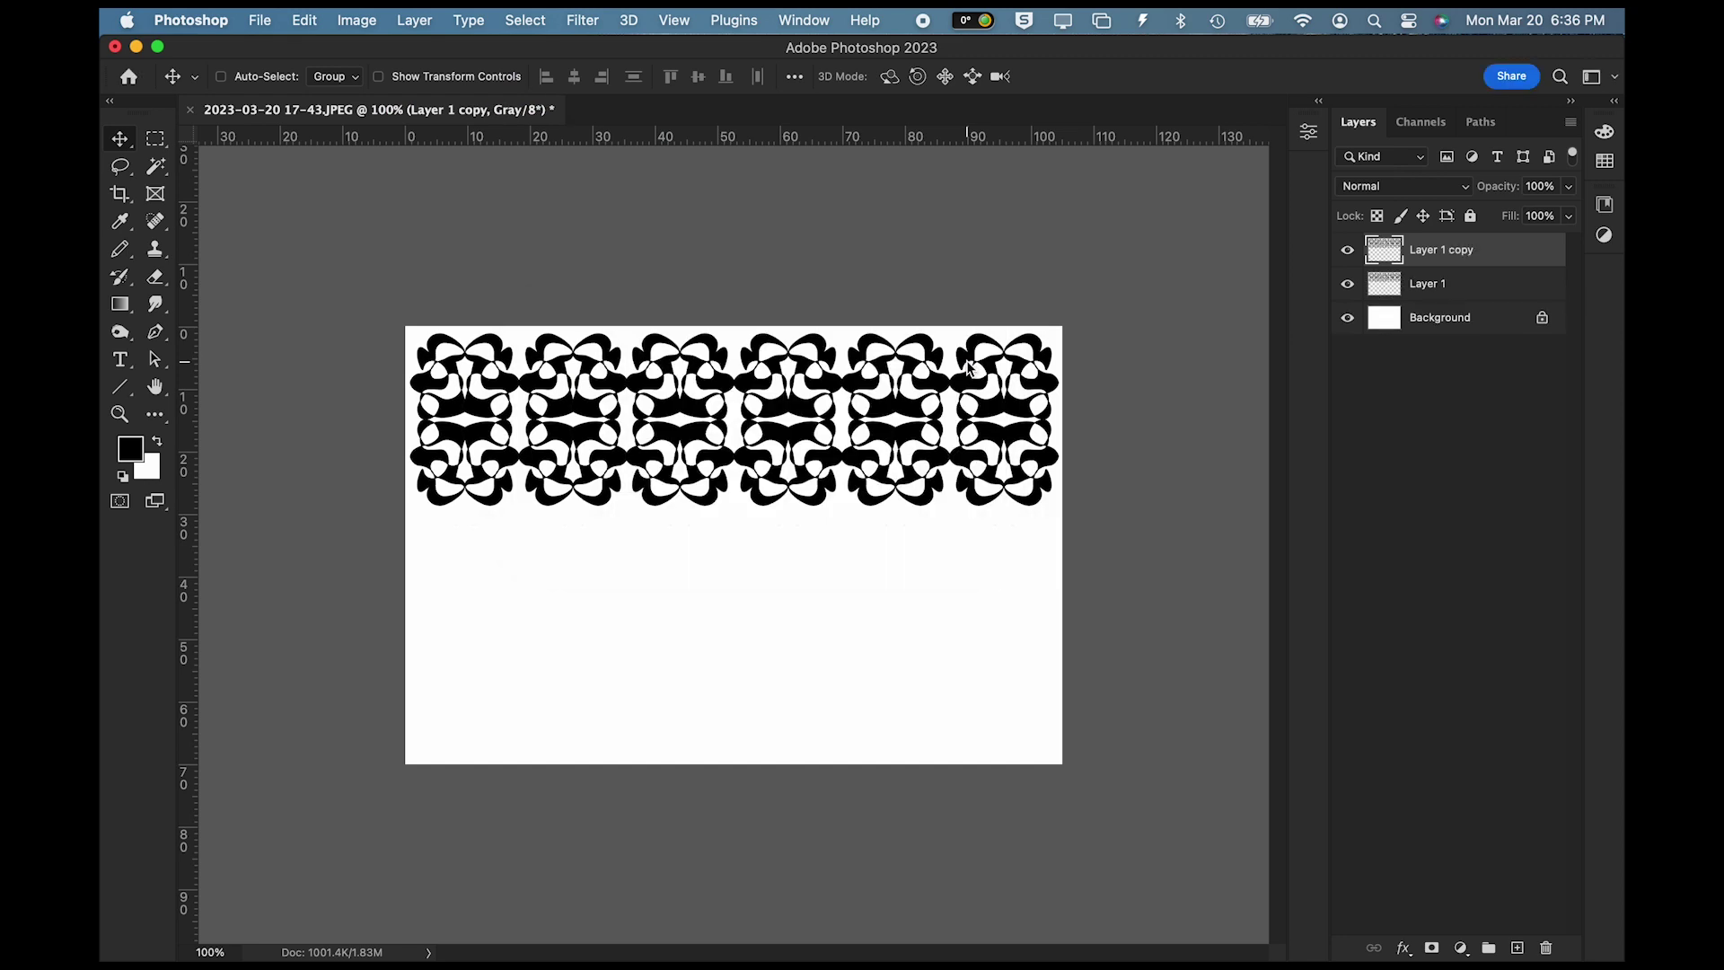
pyautogui.moveTo(899, 440); pyautogui.dragTo(896, 616)
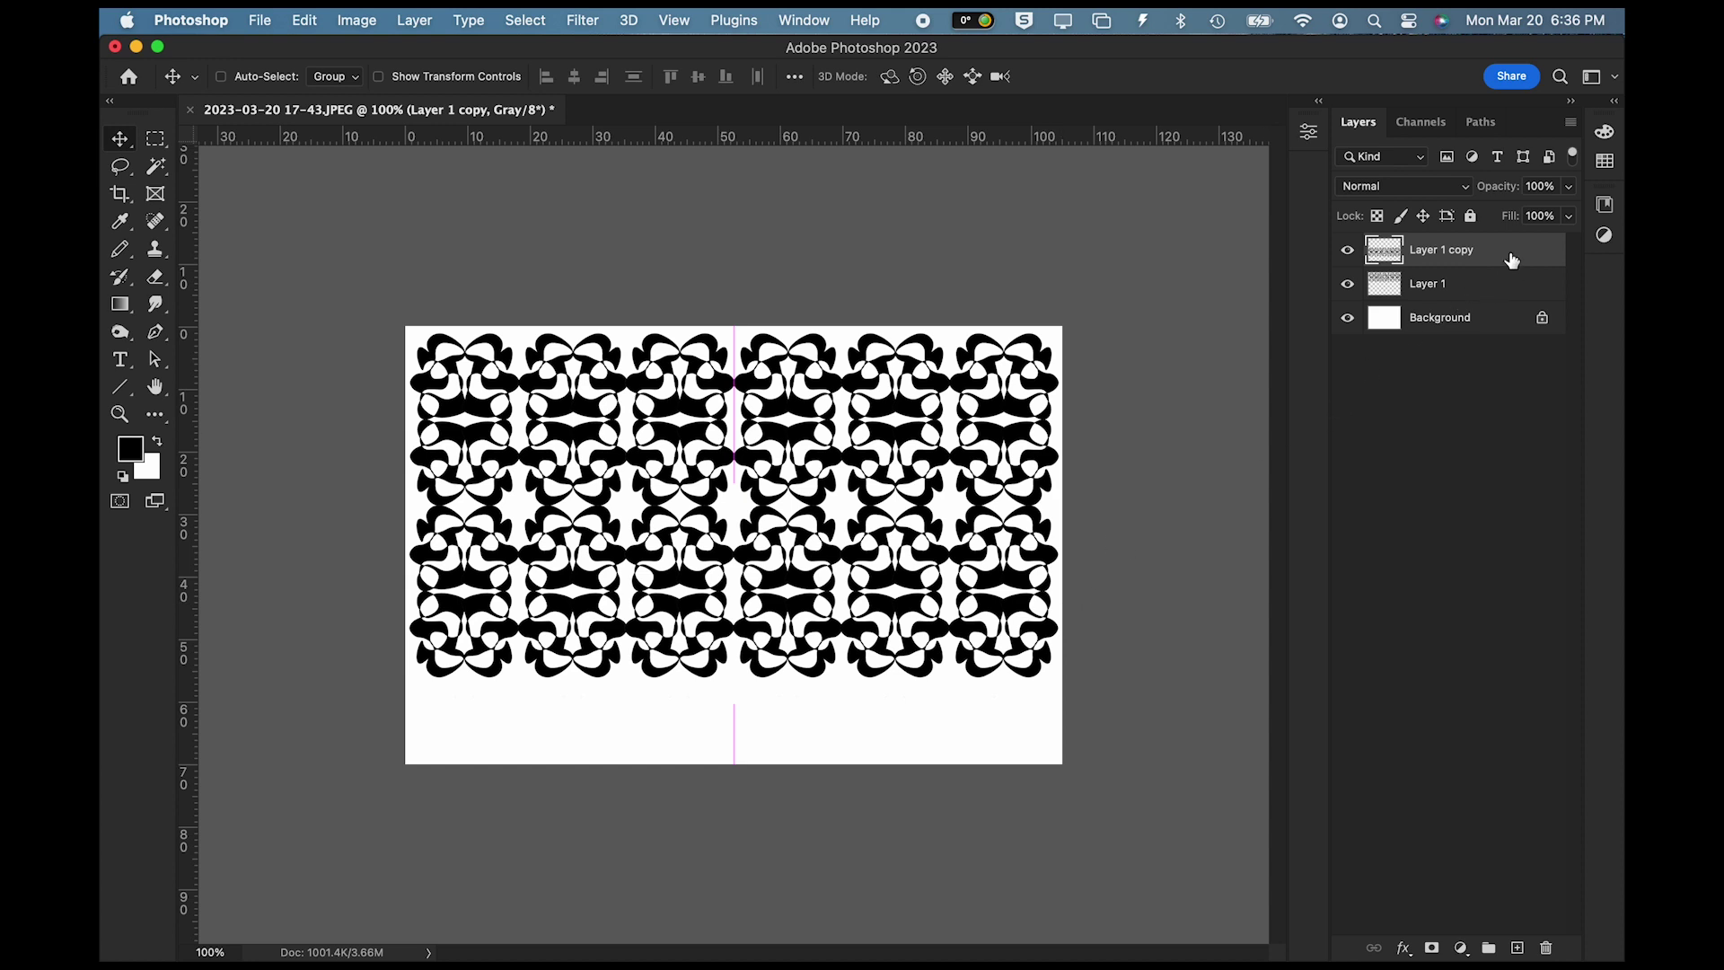
pyautogui.press('super+e')
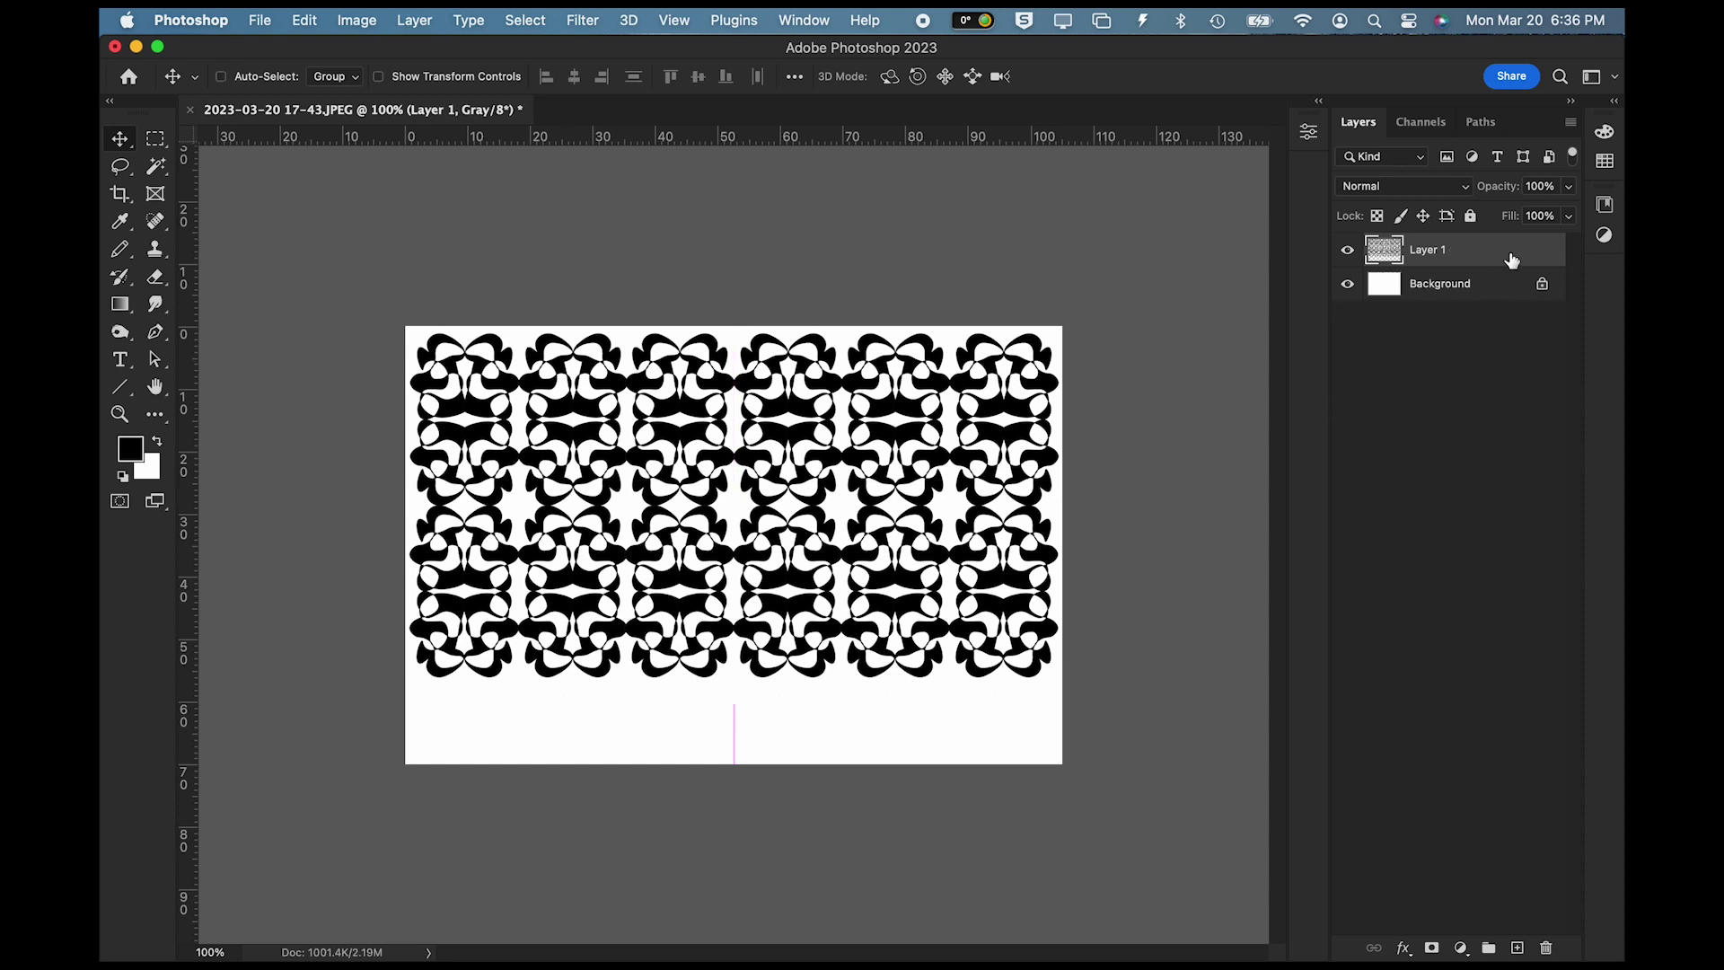
# Step: Distort Layer 1 to about 124% height and slightly wider on both sides so the pattern fills the canvas to its edges
pyautogui.click(304, 20)
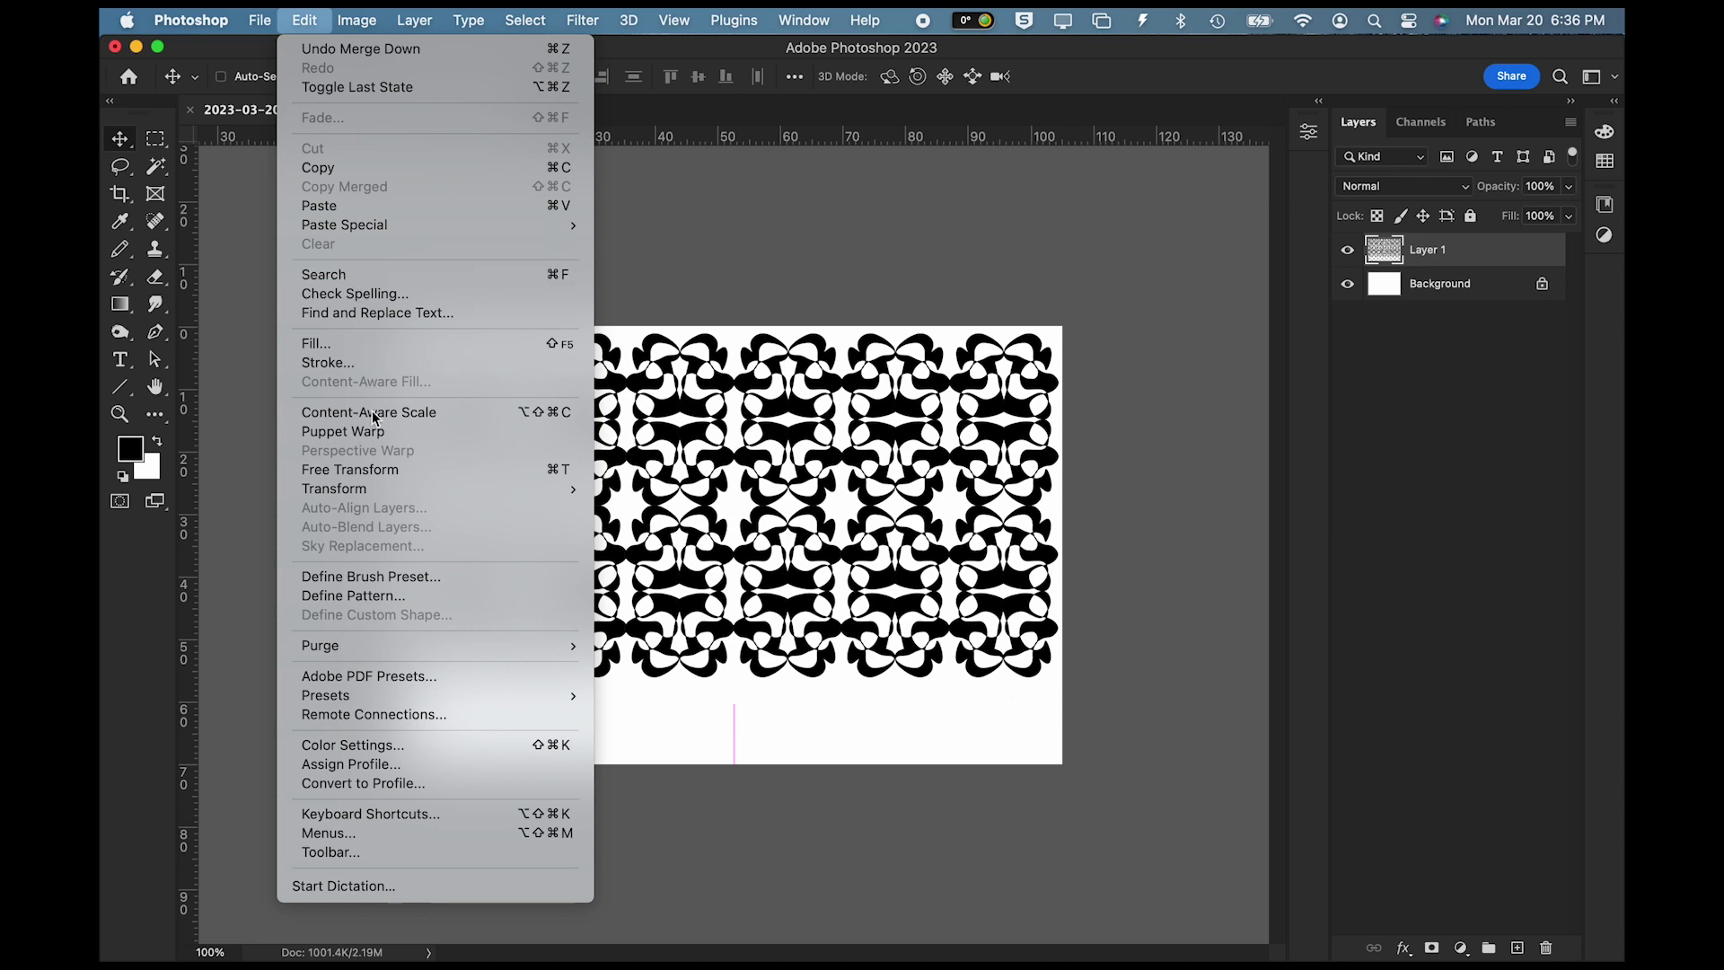
pyautogui.moveTo(387, 490)
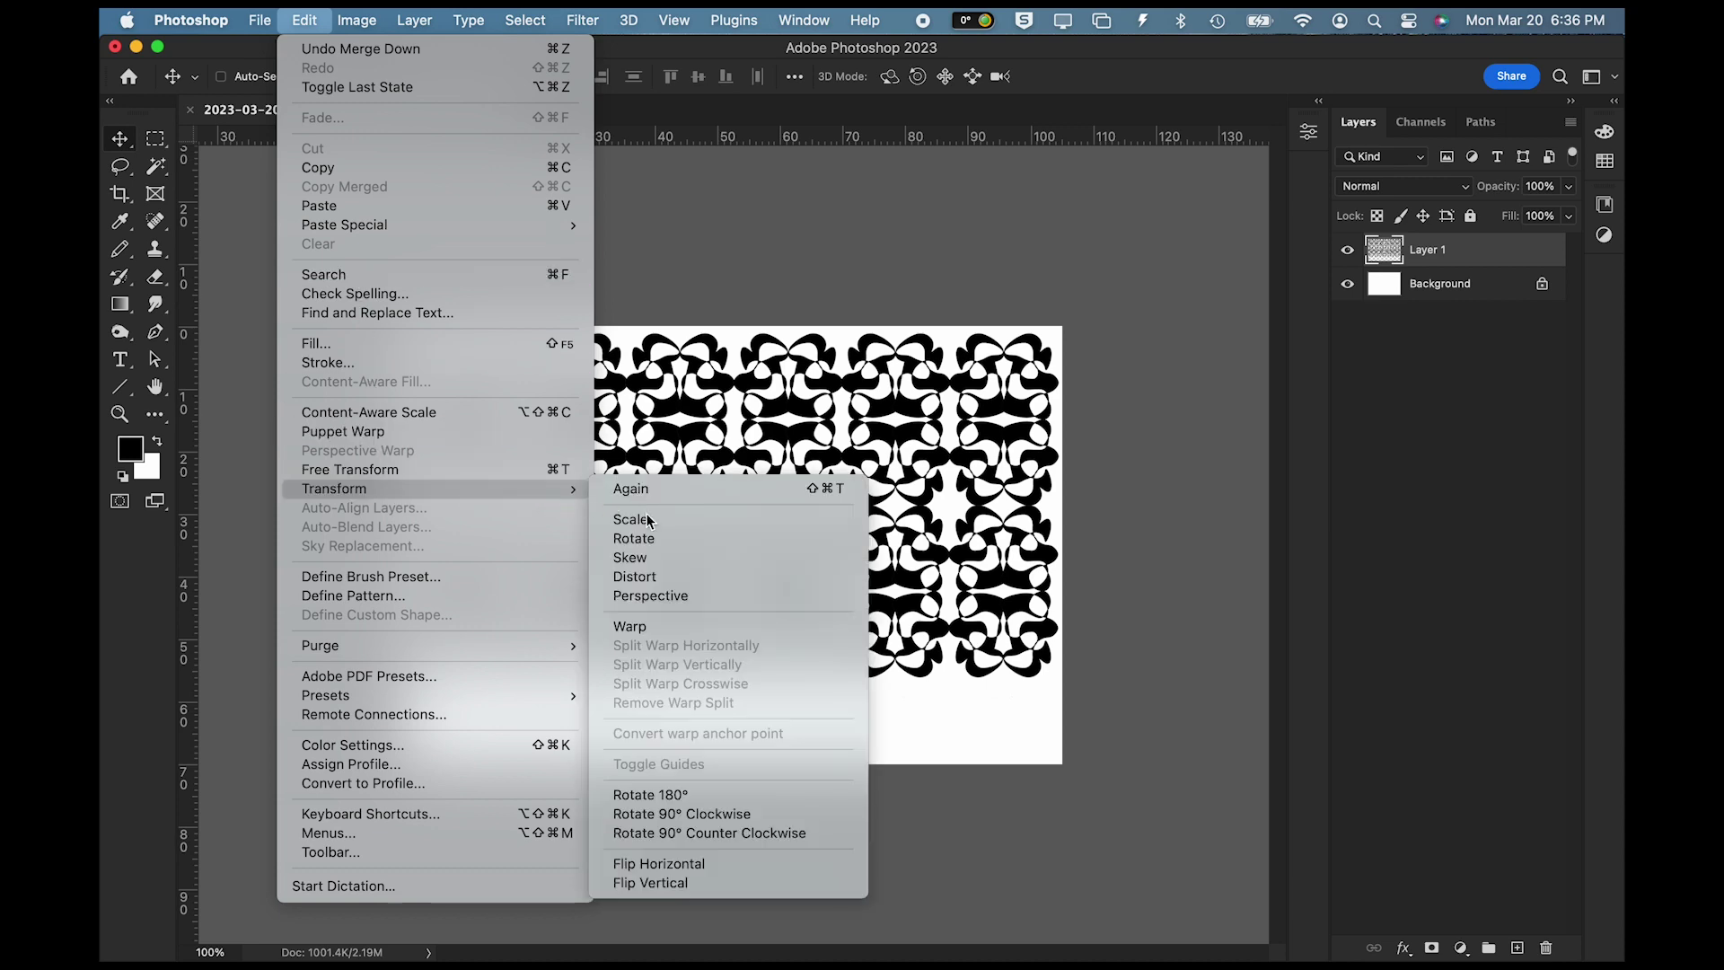
pyautogui.click(661, 583)
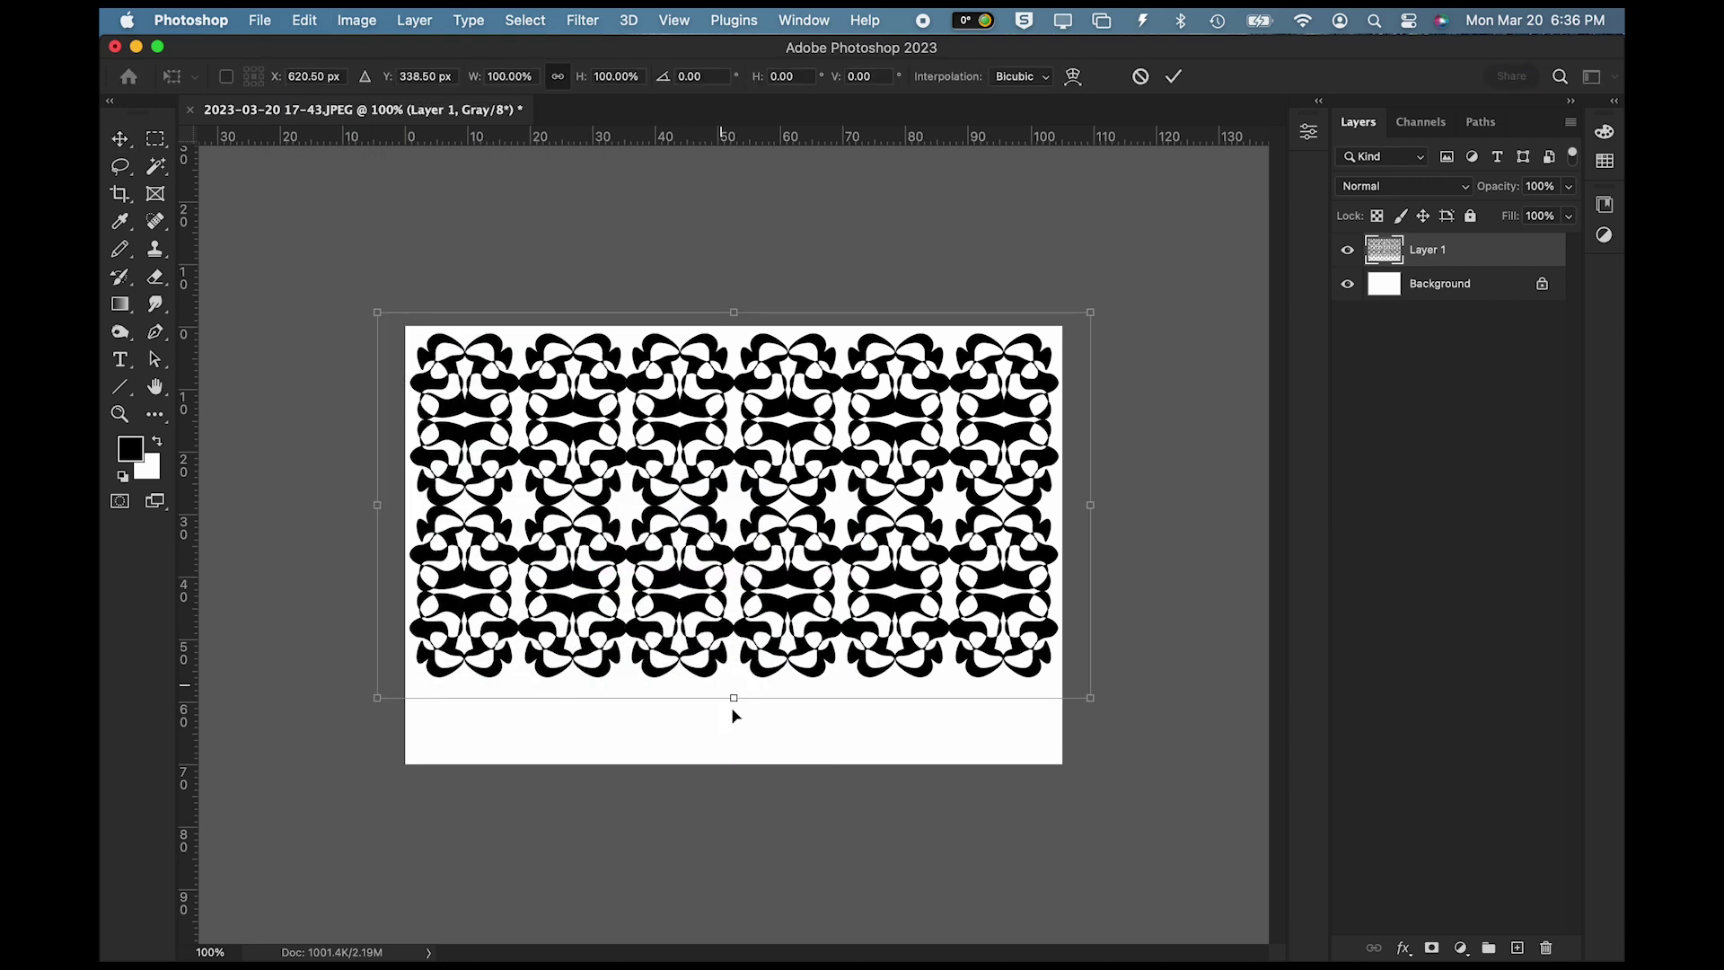
pyautogui.moveTo(734, 700); pyautogui.dragTo(741, 790)
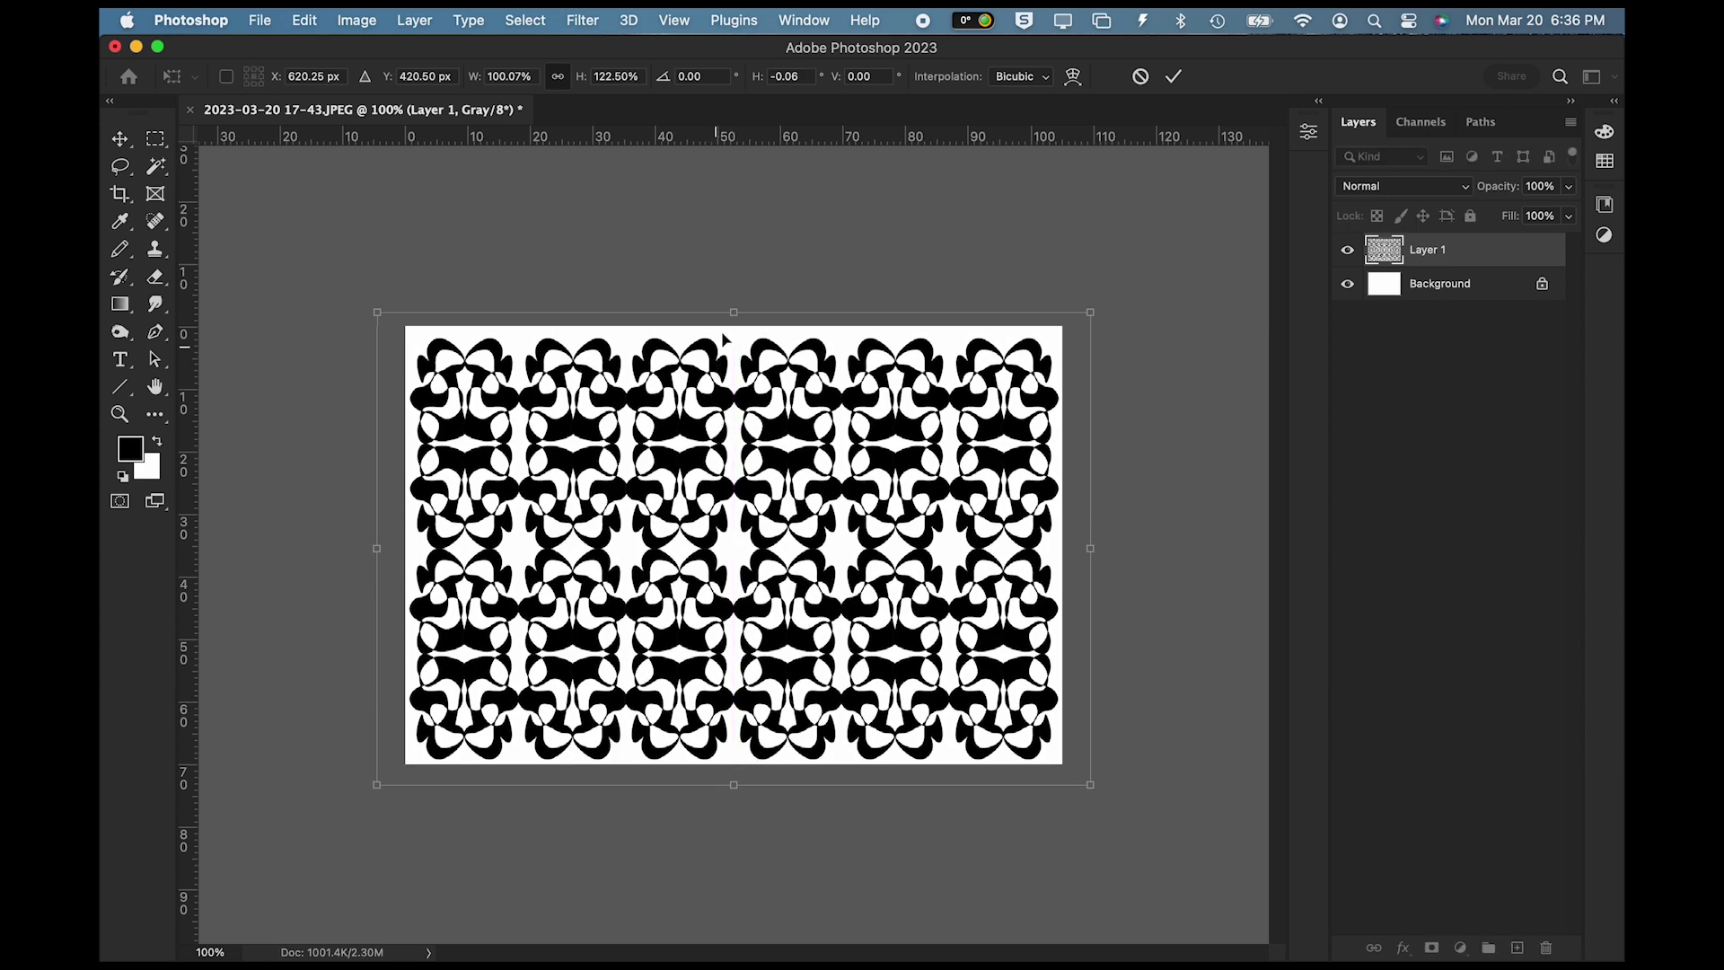
pyautogui.moveTo(736, 313); pyautogui.dragTo(735, 308)
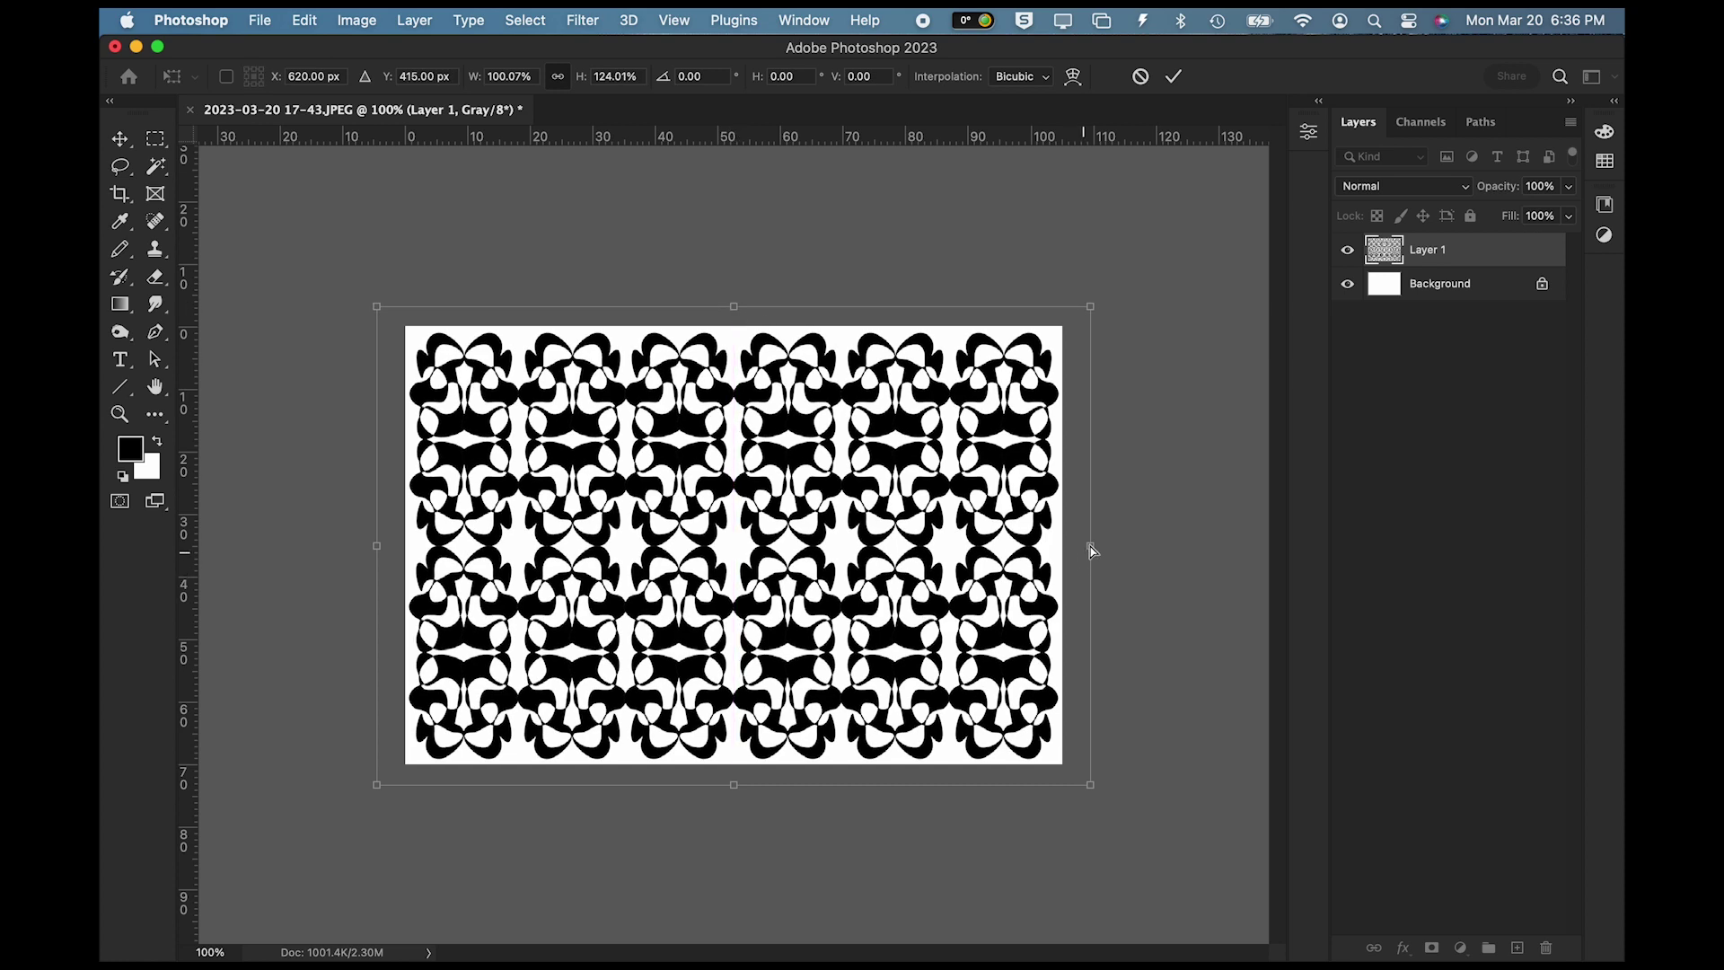
pyautogui.moveTo(1092, 550); pyautogui.dragTo(1097, 548)
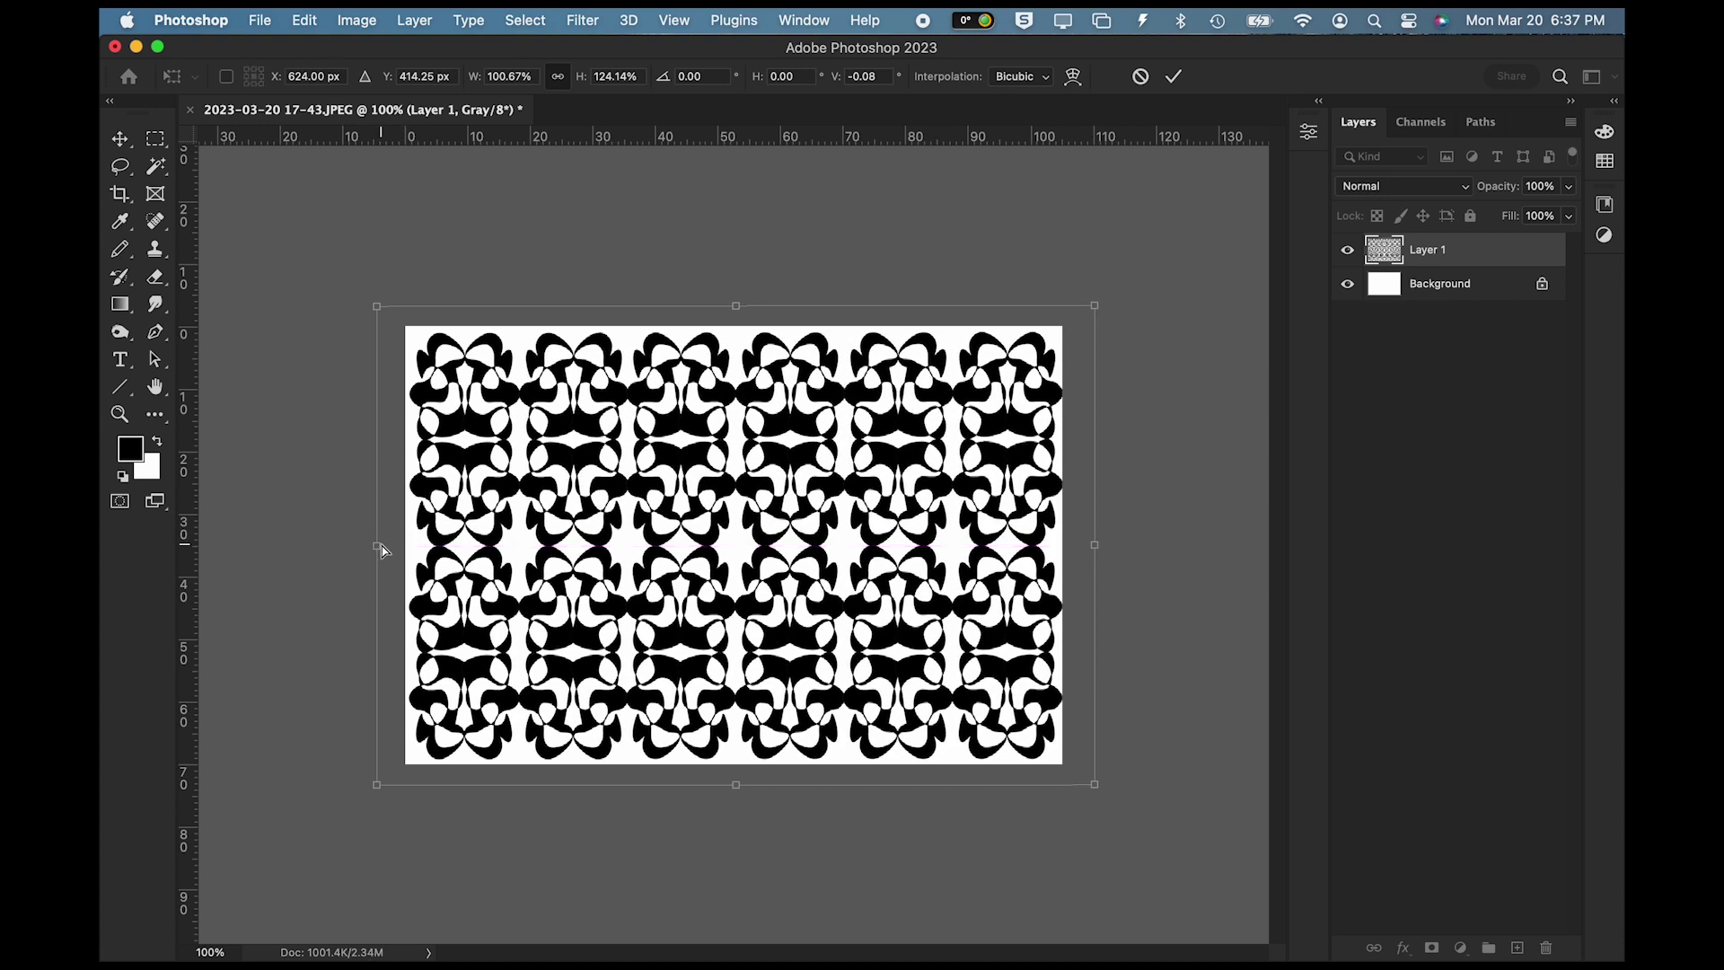
pyautogui.moveTo(377, 550); pyautogui.dragTo(374, 549)
pyautogui.press('Return')
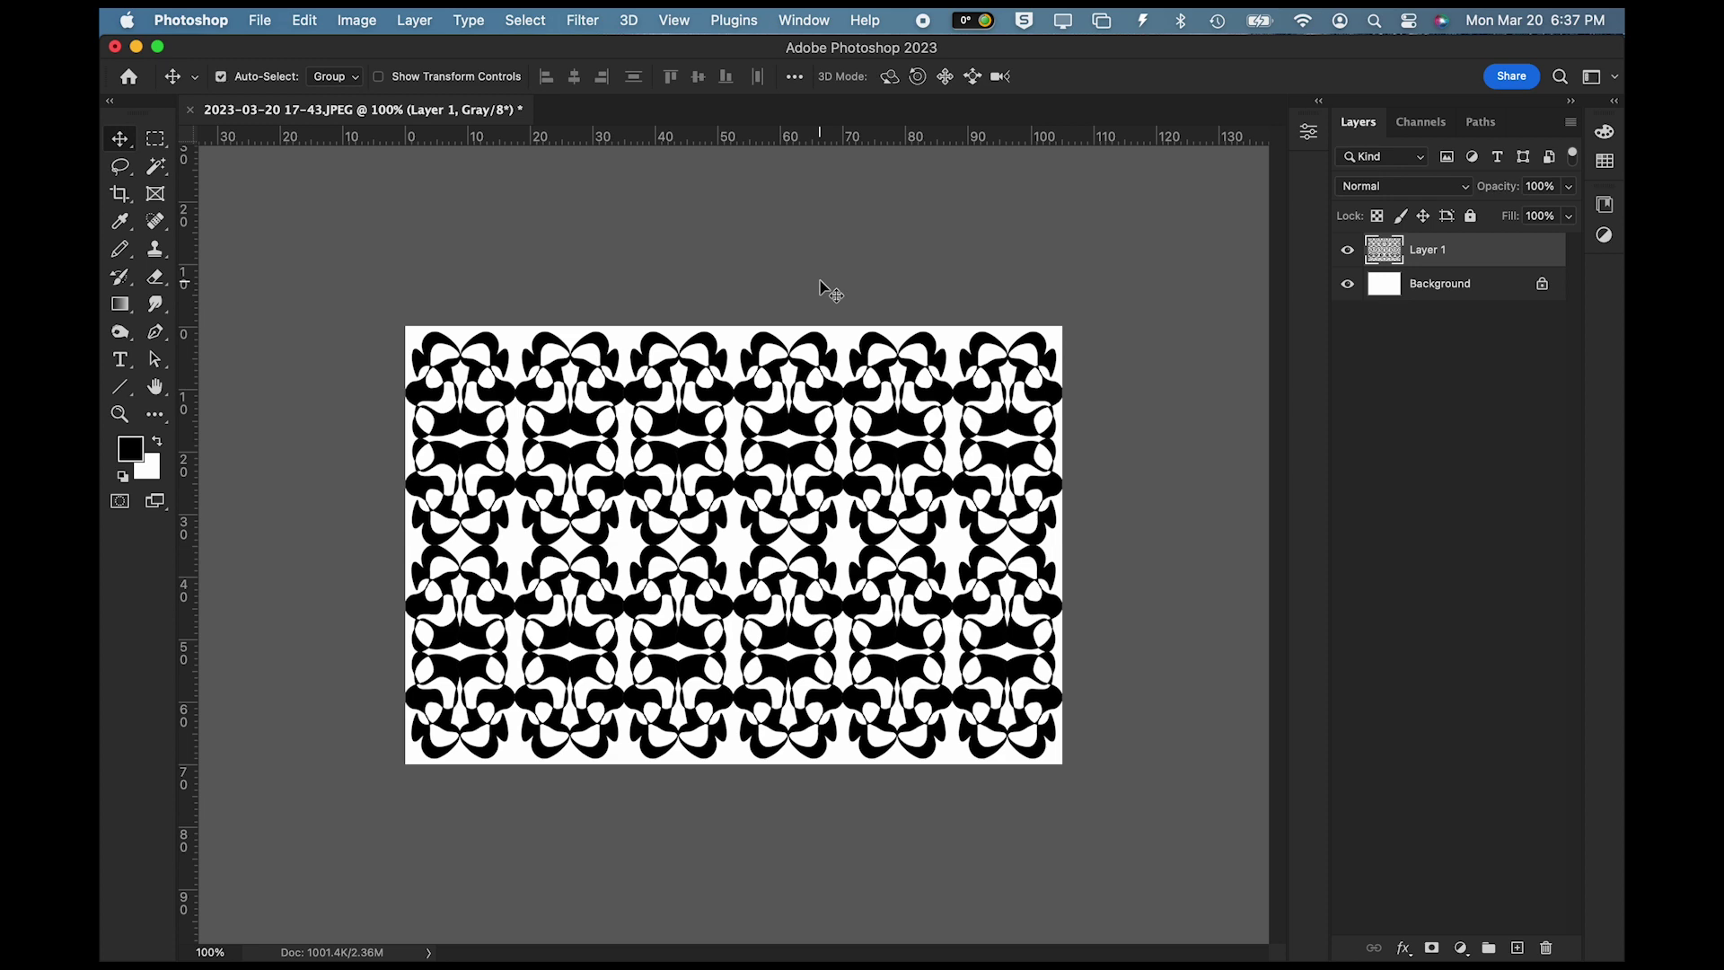
# Step: Save a JPEG copy named pattern.jpg in the create_image_video folder, at Maximum quality 12 in Progressive format with 3 scans
pyautogui.press('super+s')
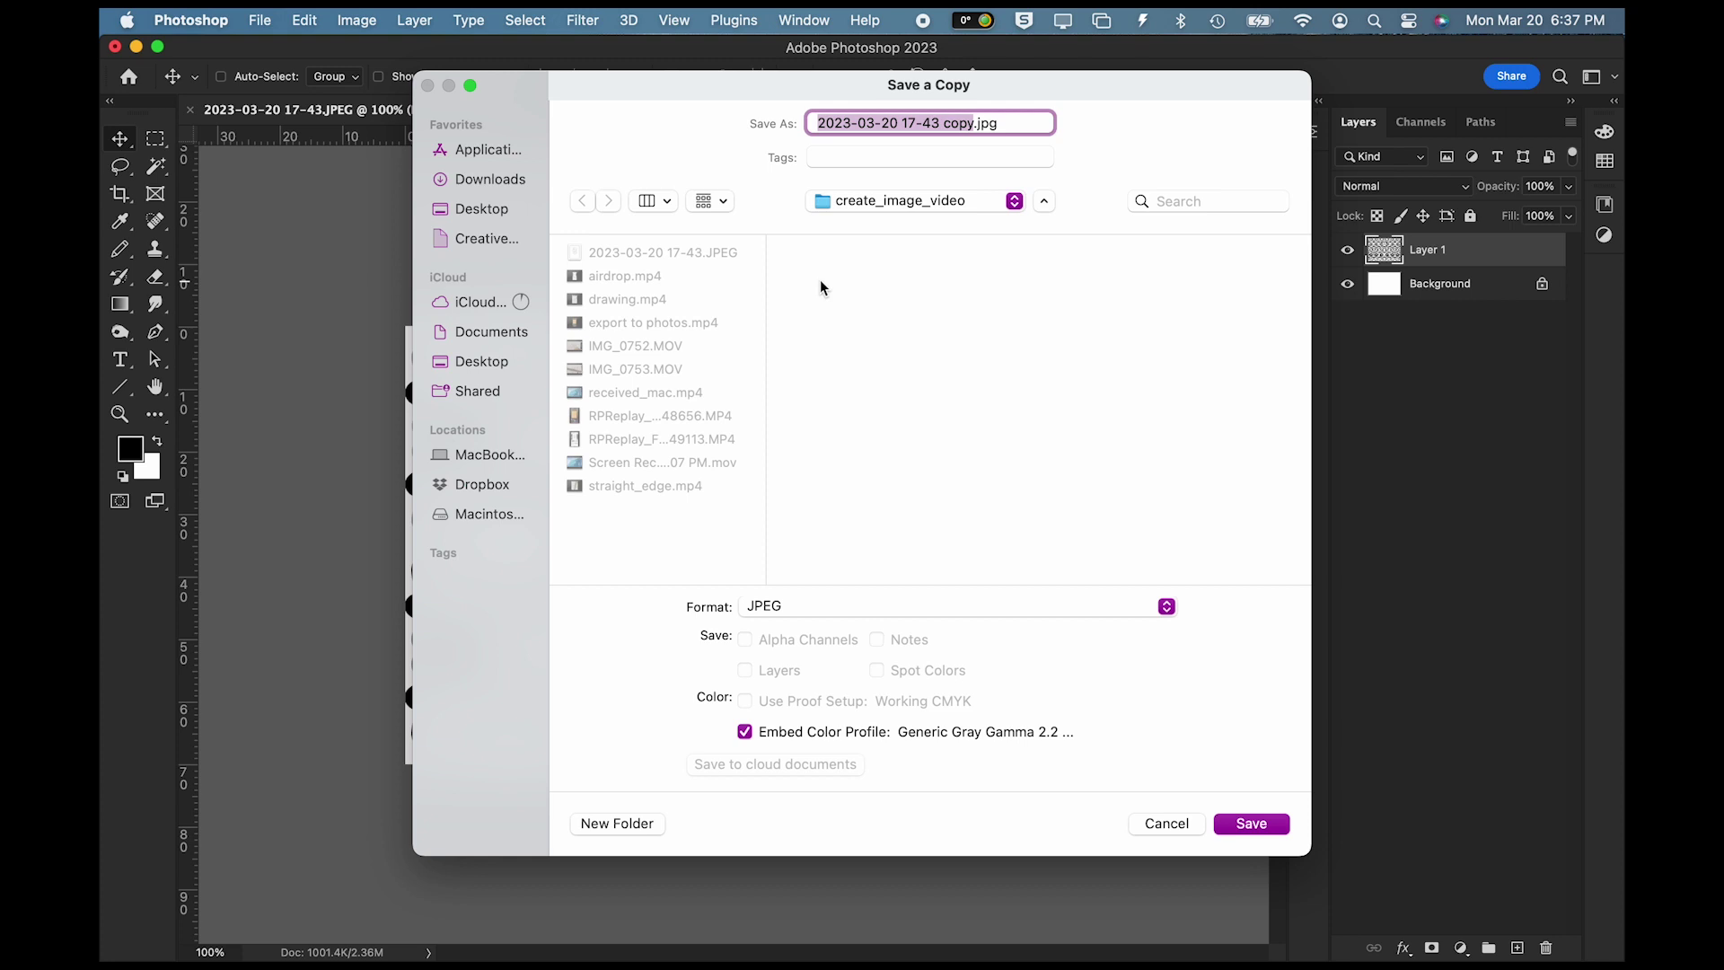
pyautogui.press('Right')
pyautogui.press('BackSpace')
pyautogui.press('BackSpace')
pyautogui.press('BackSpace')
pyautogui.press('BackSpace')
pyautogui.press('BackSpace')
pyautogui.press('BackSpace')
pyautogui.press('BackSpace')
pyautogui.press('BackSpace')
pyautogui.press('BackSpace')
pyautogui.press('BackSpace')
pyautogui.press('BackSpace')
pyautogui.press('BackSpace')
pyautogui.press('BackSpace')
pyautogui.press('BackSpace')
pyautogui.press('BackSpace')
pyautogui.press('BackSpace')
pyautogui.press('BackSpace')
pyautogui.press('BackSpace')
pyautogui.press('BackSpace')
pyautogui.press('BackSpace')
pyautogui.press('BackSpace')
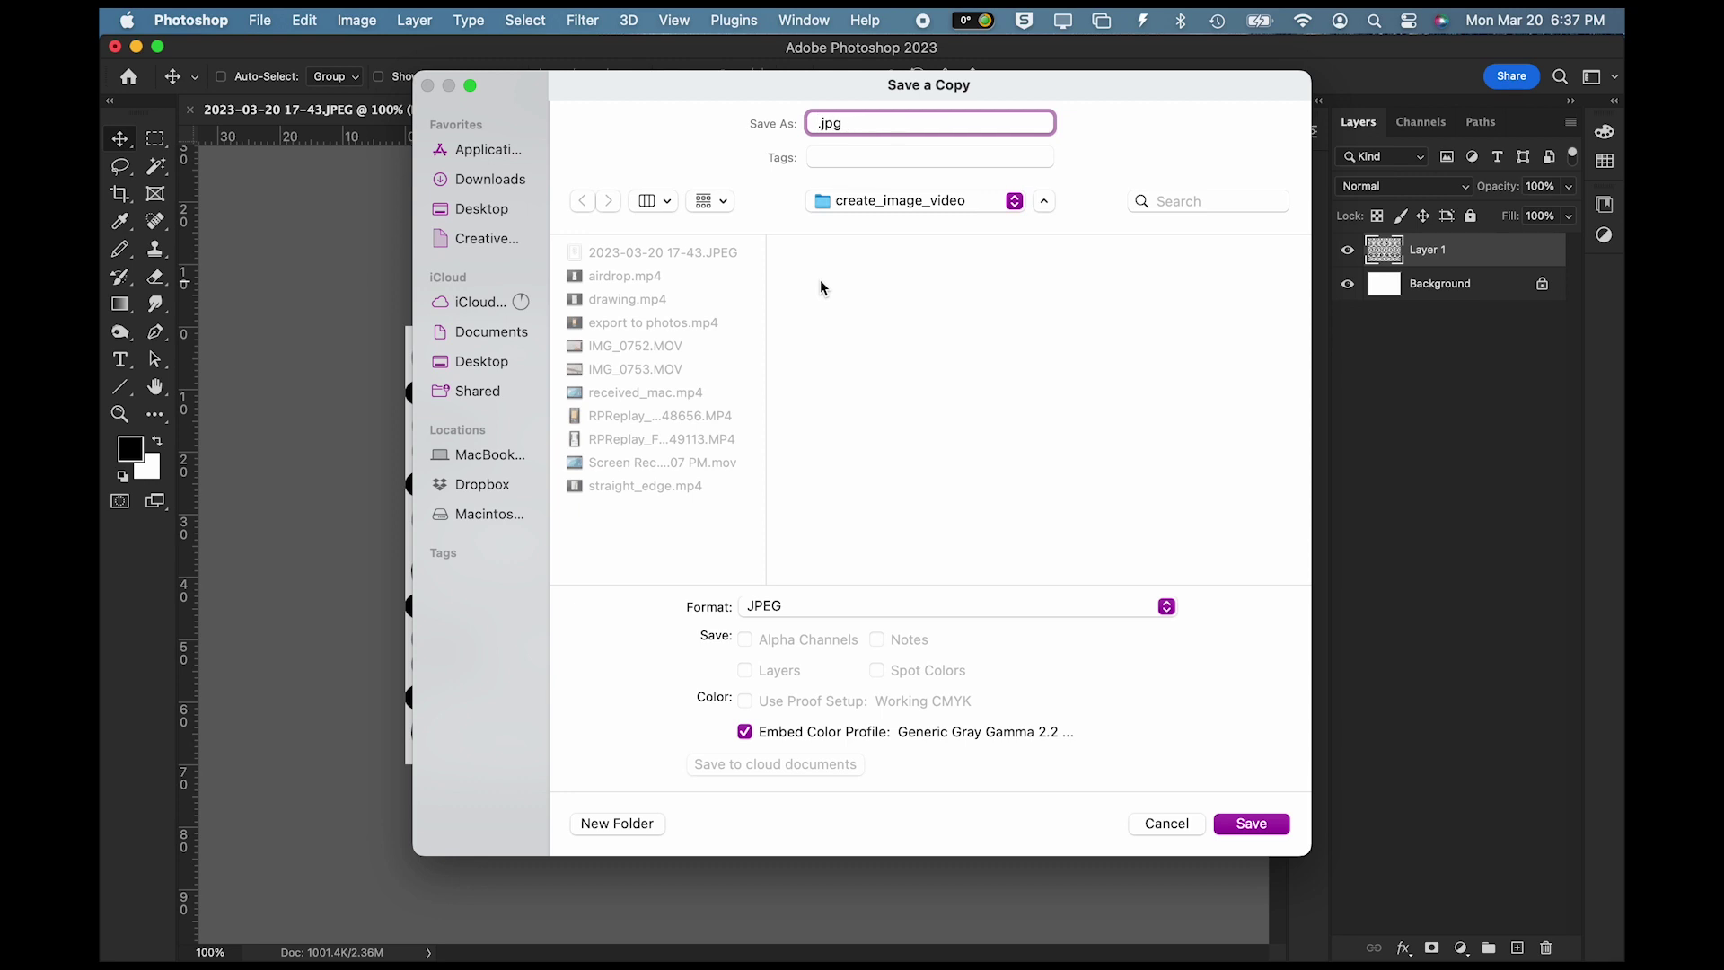
pyautogui.write('pattern')
pyautogui.press('Return')
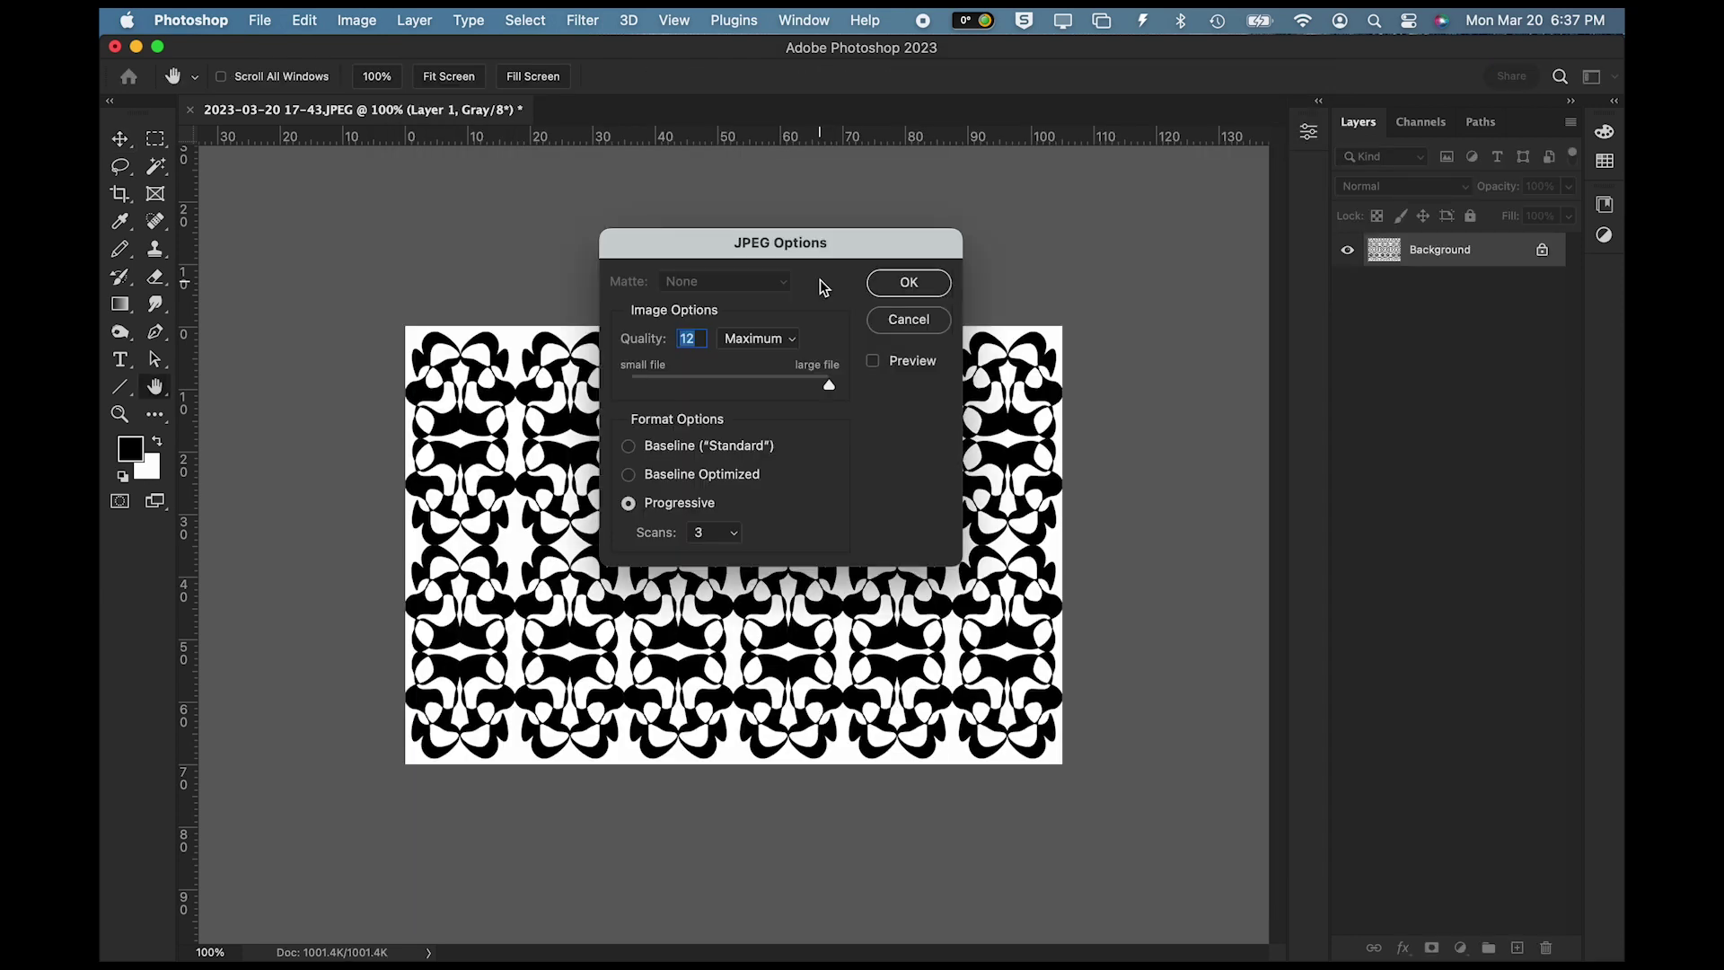
pyautogui.press('Return')
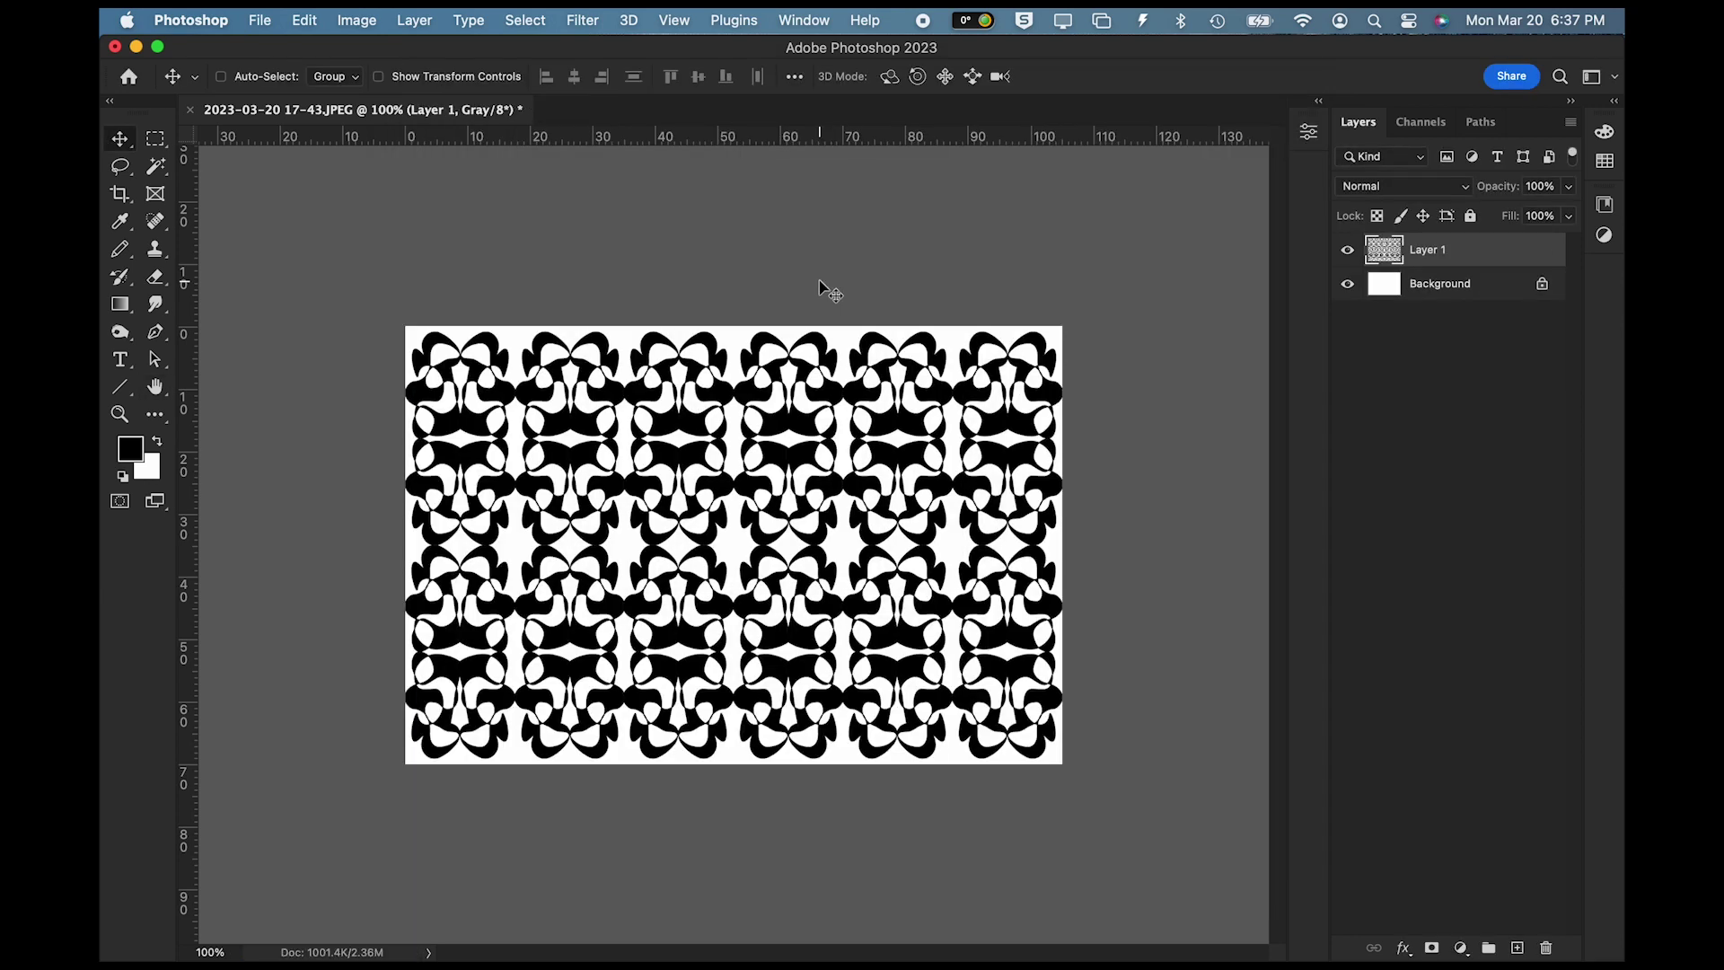